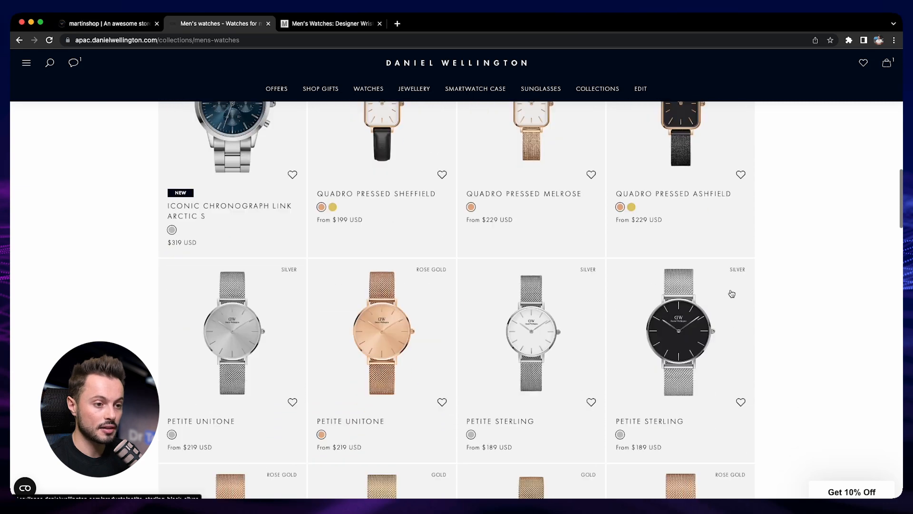
Review the banner, description, Best Sellers and All Products sections of the Watches for Men category page.
scroll(732, 294, up, 18)
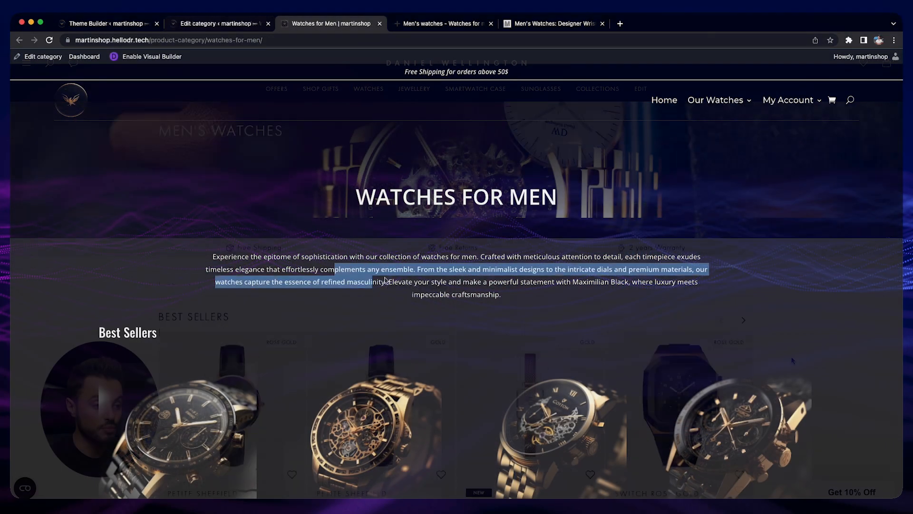
click(510, 283)
scroll(831, 293, down, 4)
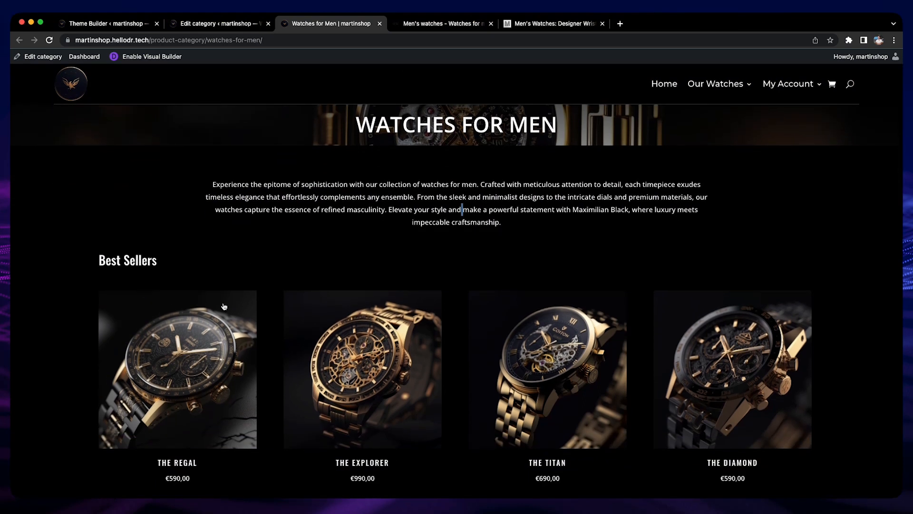
scroll(829, 340, down, 3)
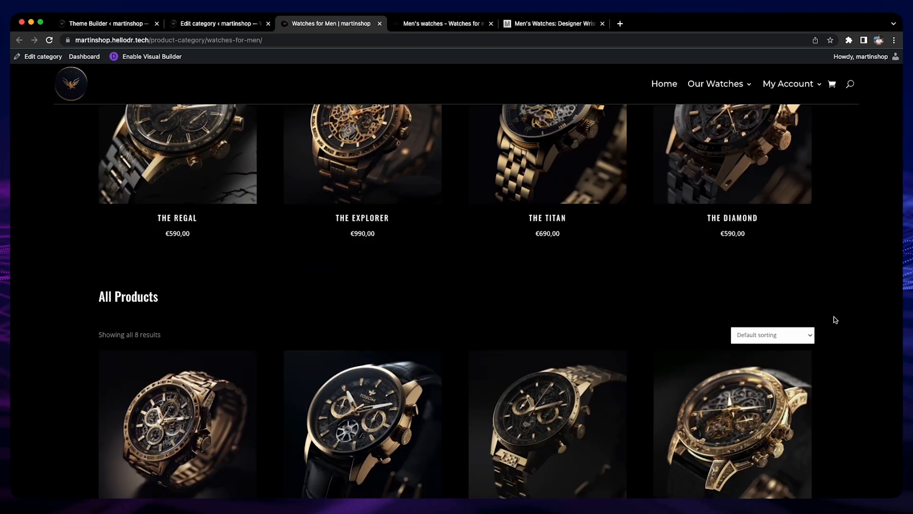
scroll(836, 320, down, 8)
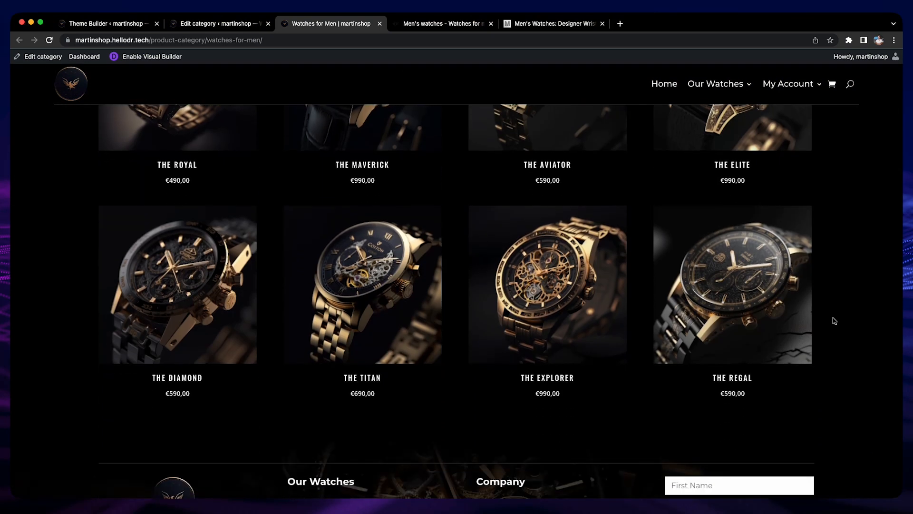
scroll(835, 319, down, 3)
scroll(836, 321, up, 15)
scroll(839, 321, down, 1)
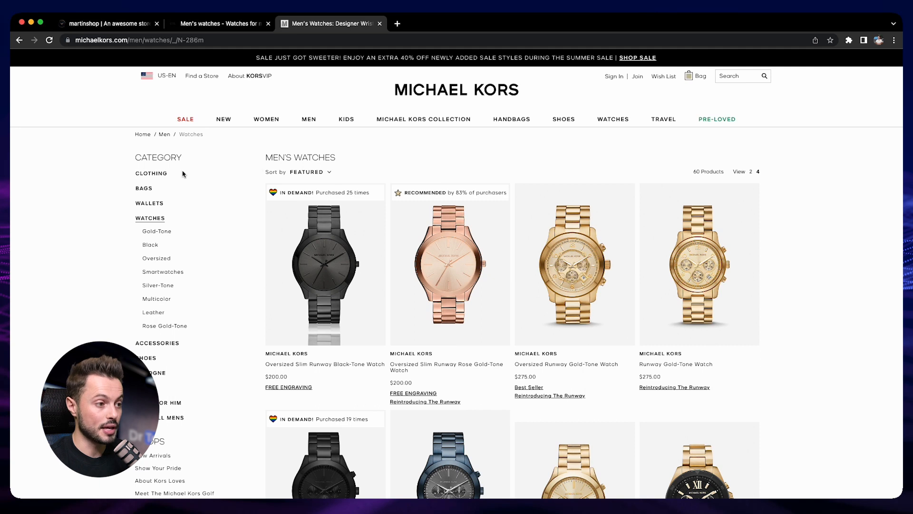
Compare the category sidebar and product grid of Michael Kors' men's watches page with the Daniel Wellington page's layout.
scroll(164, 288, down, 2)
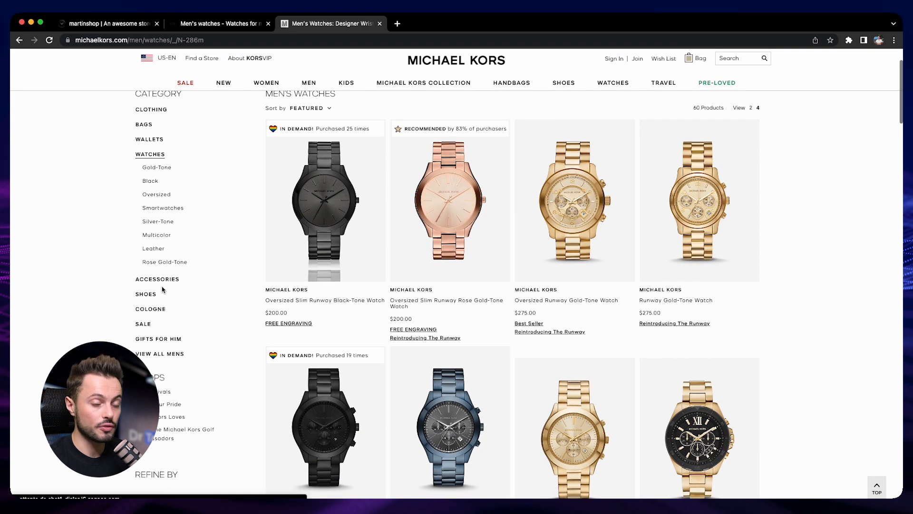
scroll(169, 290, up, 2)
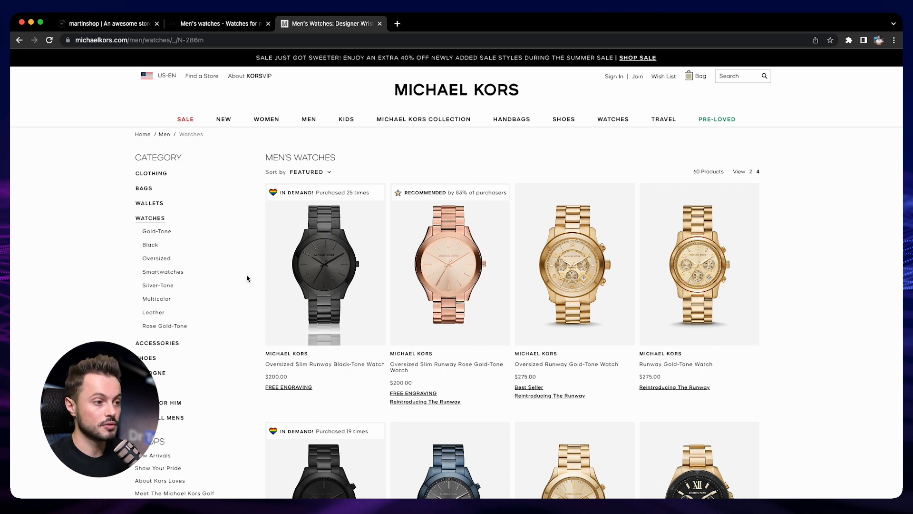
click(204, 25)
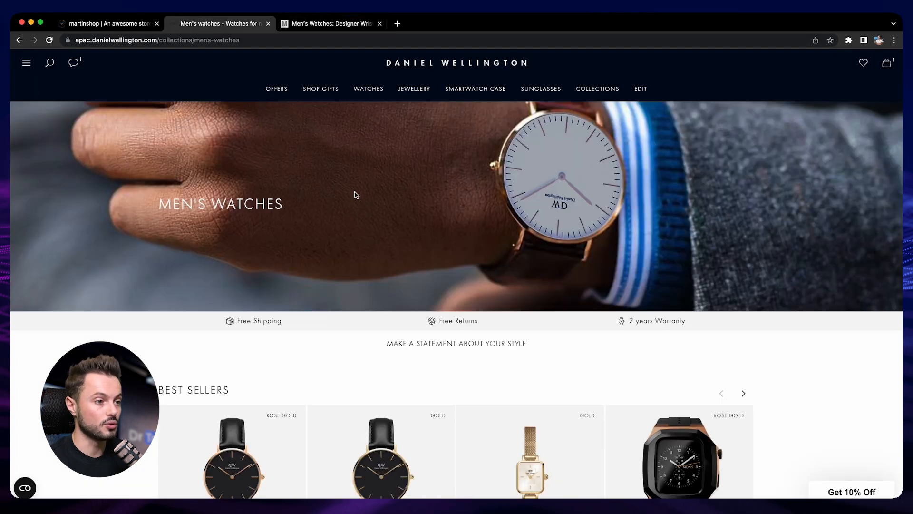
scroll(816, 294, down, 3)
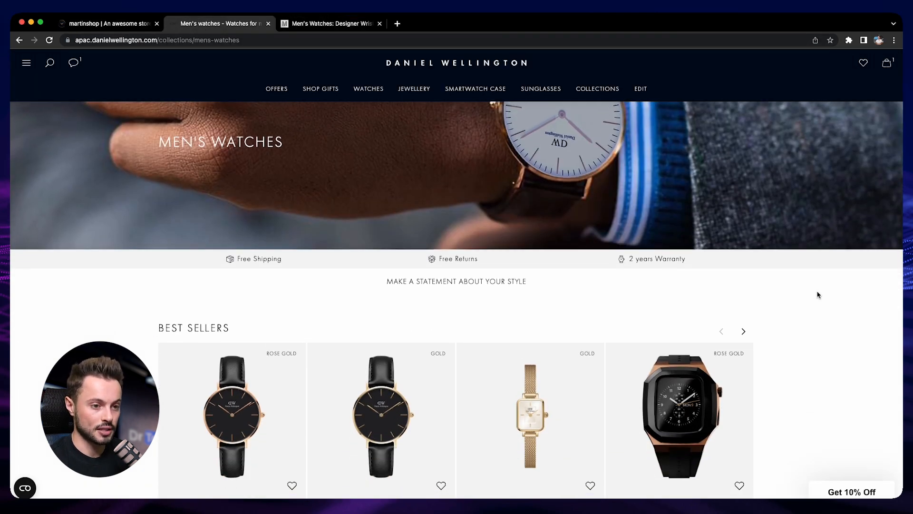
scroll(818, 295, up, 3)
Open the custom body of the All Product Category Pages template in the Divi Theme Builder and review its layout.
click(109, 23)
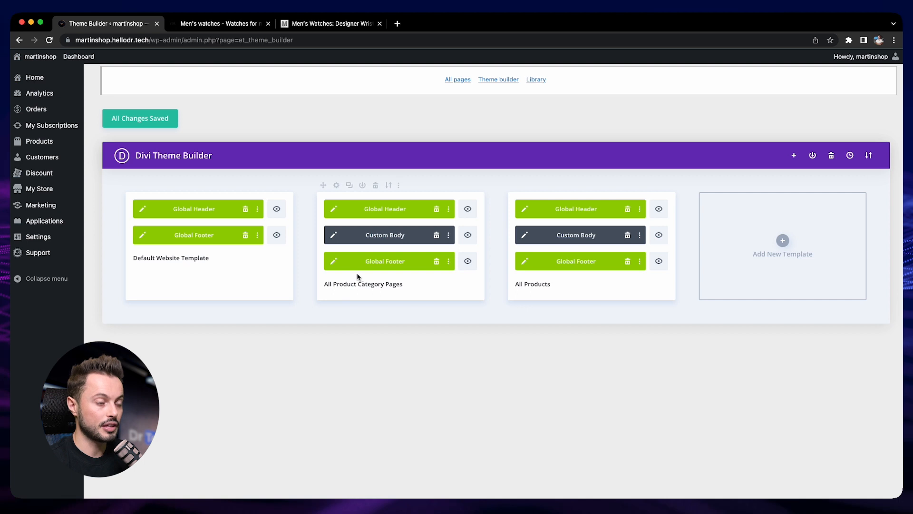
click(332, 237)
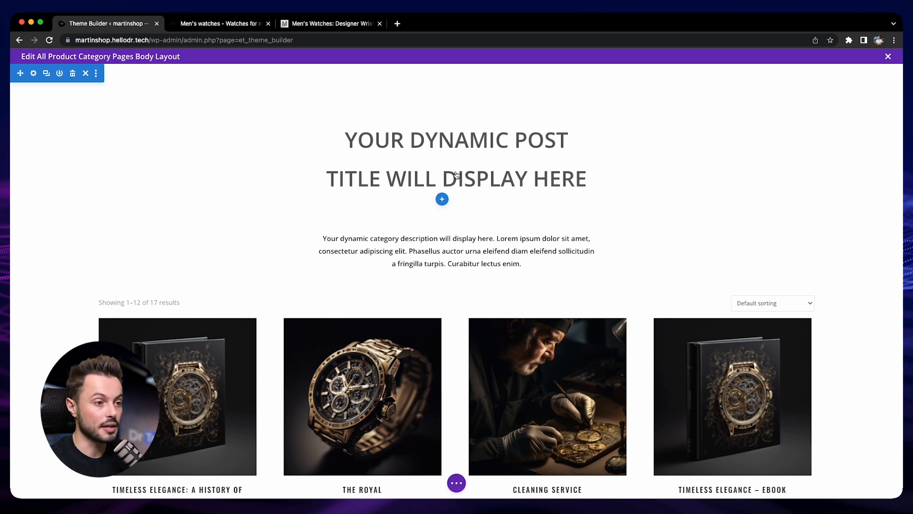
scroll(438, 174, down, 1)
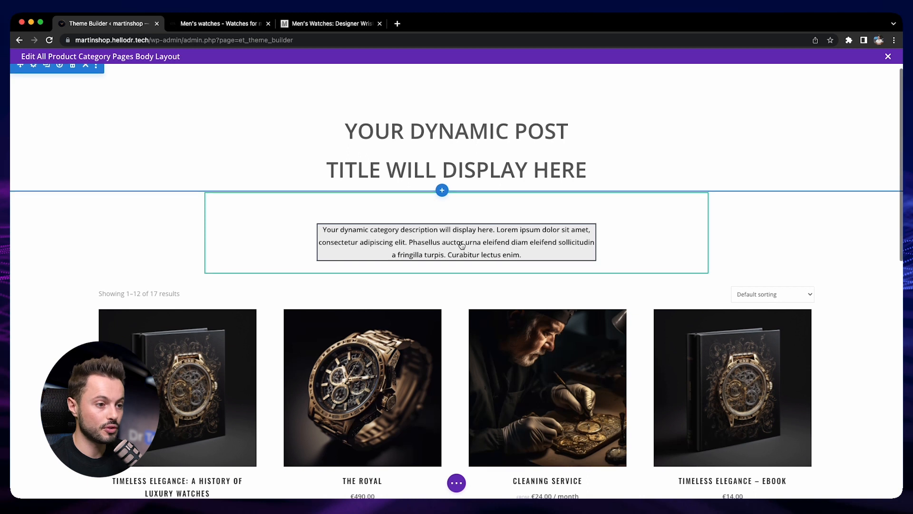
scroll(462, 245, down, 6)
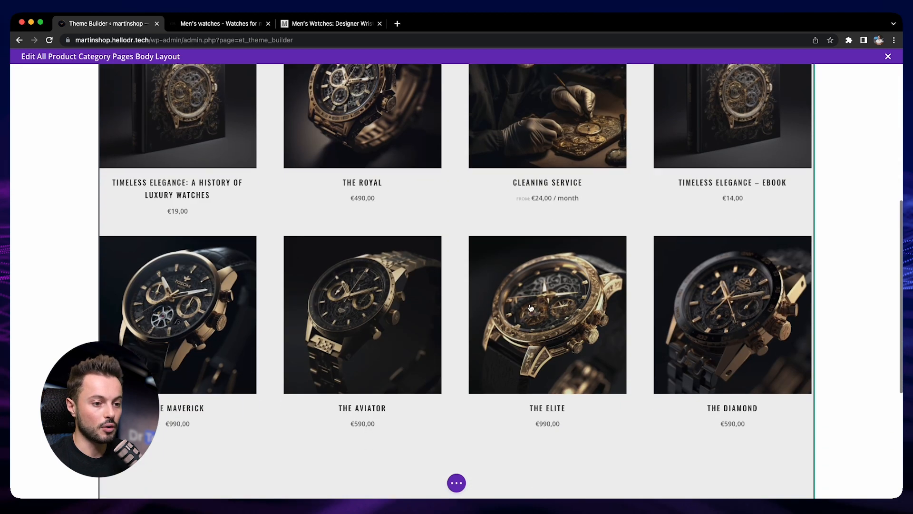
scroll(531, 308, down, 5)
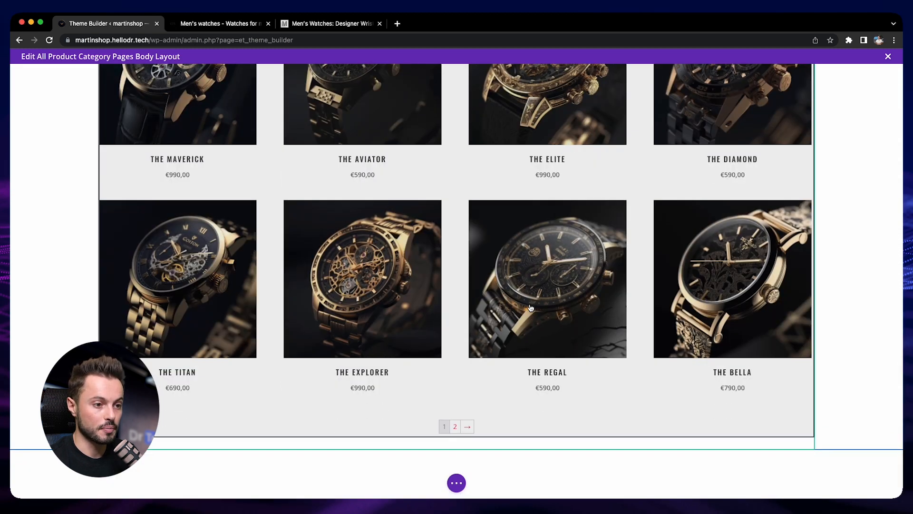
scroll(531, 308, up, 11)
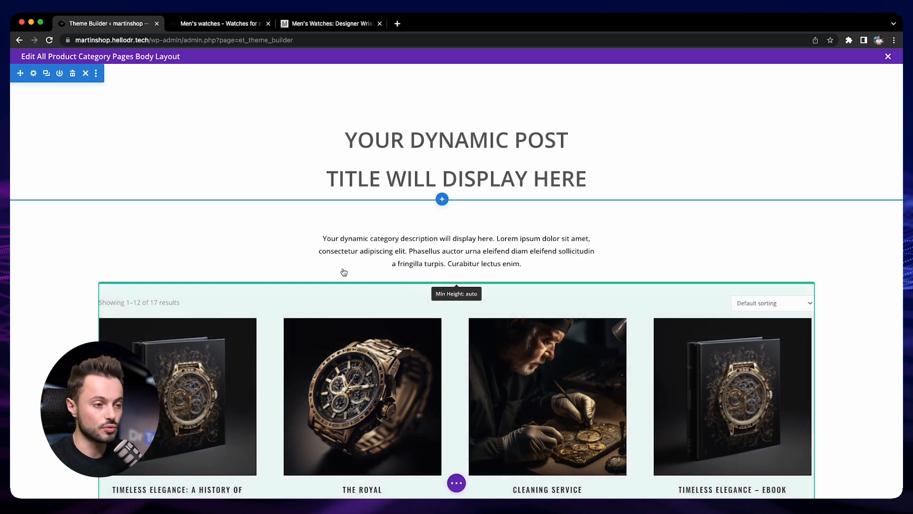
Examine the banner title, tagline, Best Sellers row and full product grid on the Daniel Wellington men's watches page.
click(216, 24)
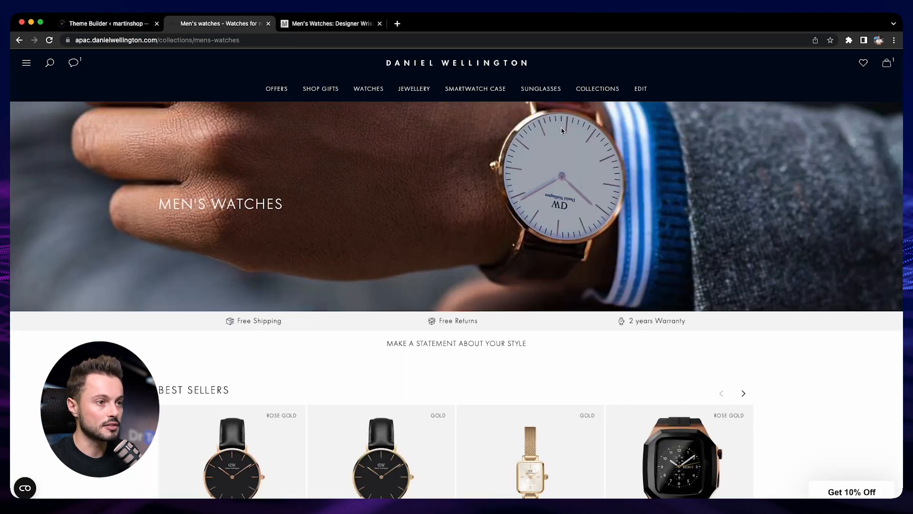
drag(160, 205, 288, 207)
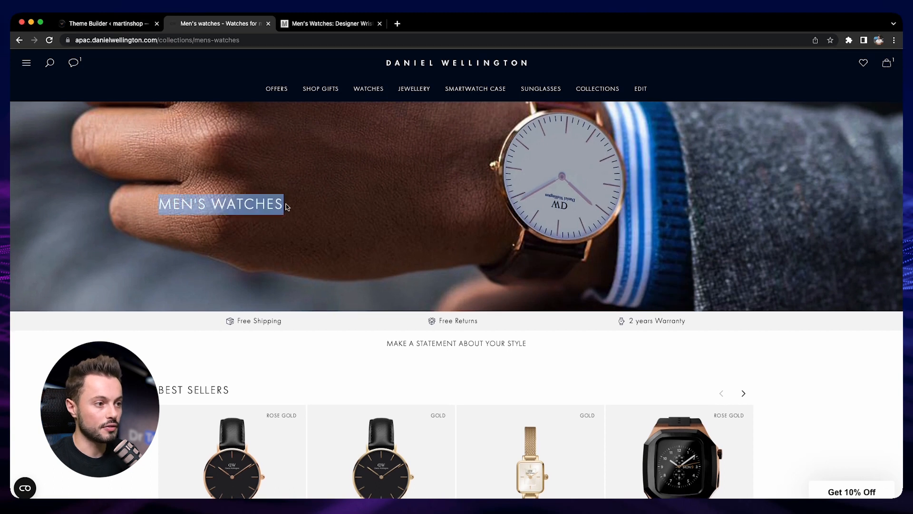
drag(387, 343, 537, 346)
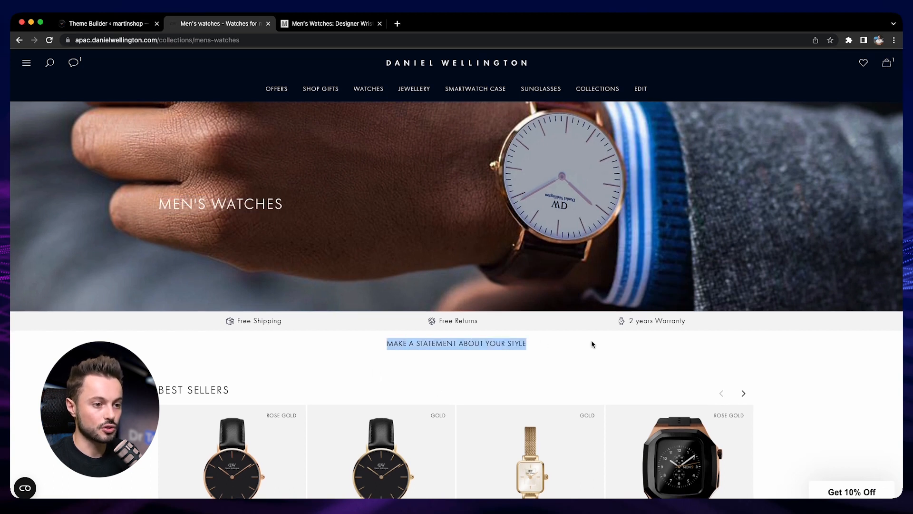
scroll(795, 350, down, 7)
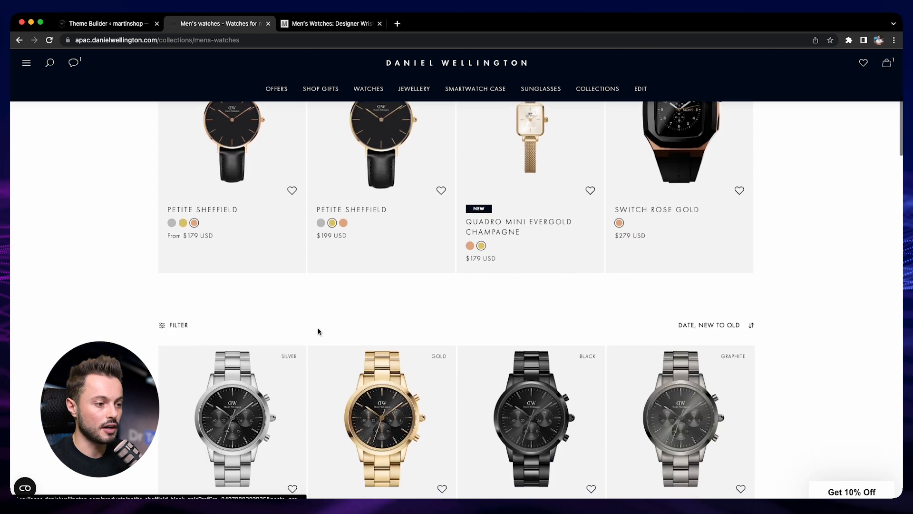
scroll(318, 331, down, 10)
scroll(318, 332, up, 12)
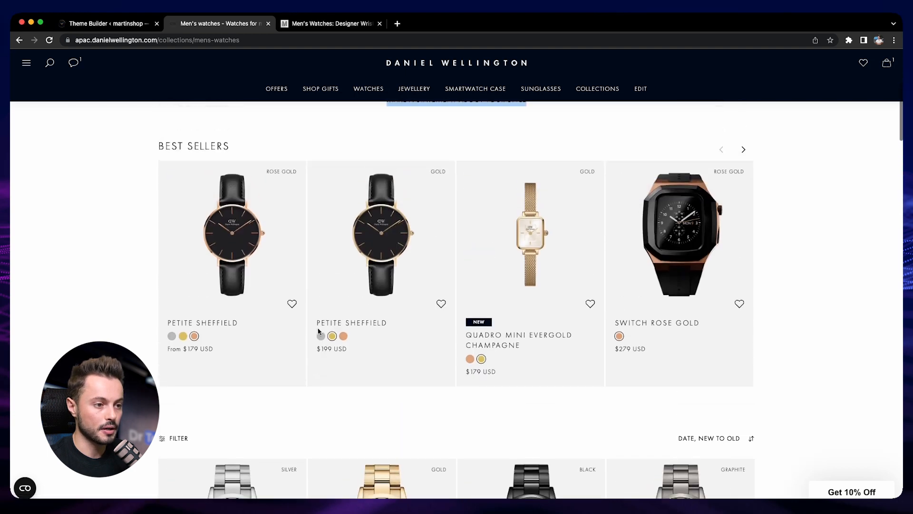
scroll(318, 332, down, 1)
scroll(100, 291, down, 2)
scroll(100, 292, up, 3)
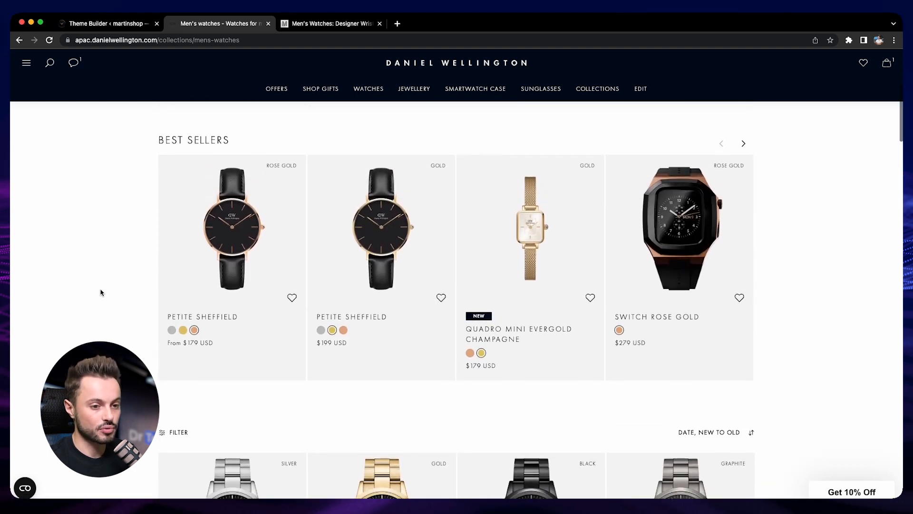
drag(158, 147, 264, 154)
click(99, 258)
scroll(92, 271, down, 11)
scroll(93, 275, up, 3)
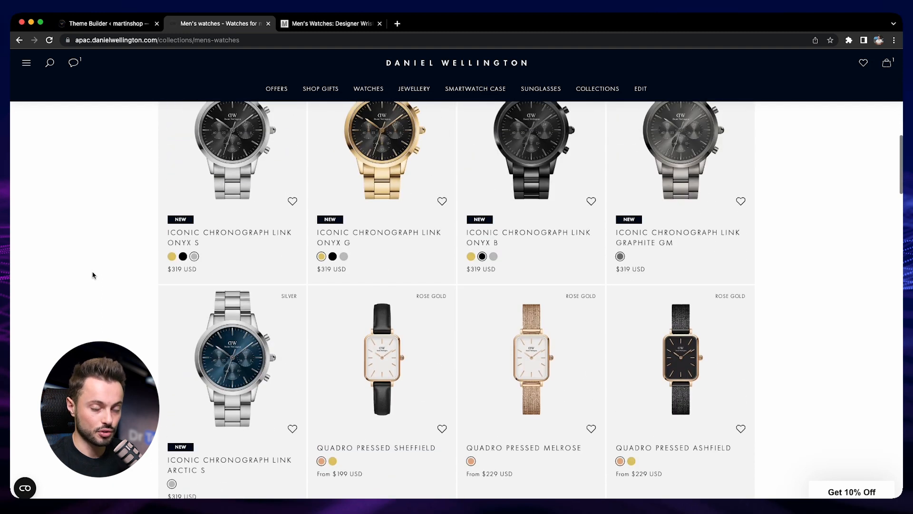
scroll(93, 275, up, 2)
scroll(93, 275, up, 15)
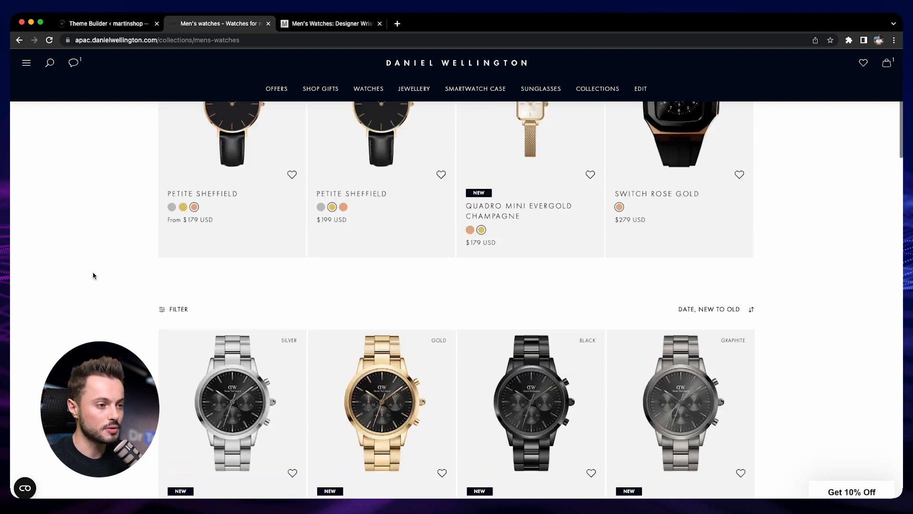
Back in the category body layout, set the background of the section holding the description and products to black.
click(108, 21)
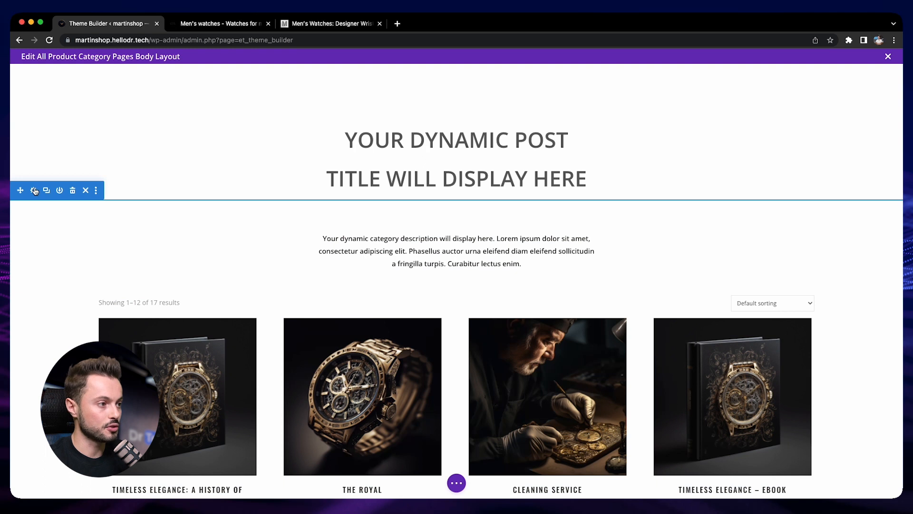
click(34, 190)
click(202, 267)
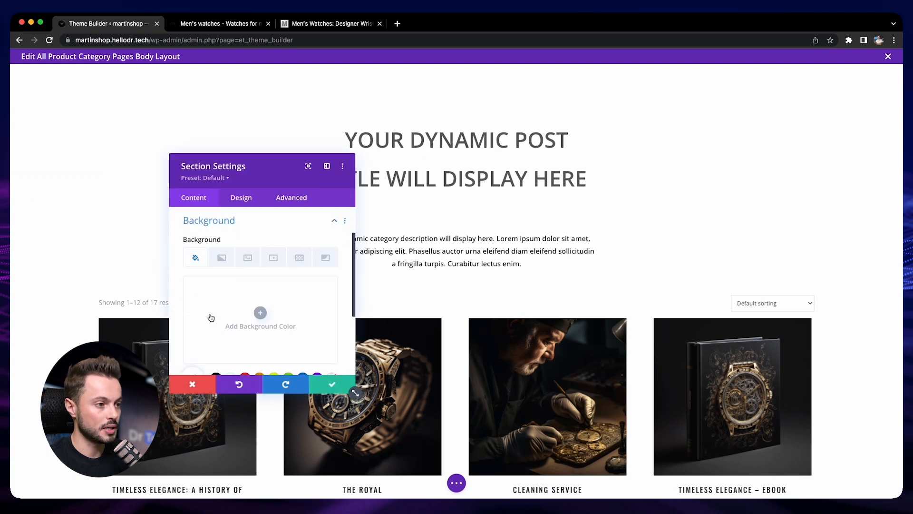
scroll(228, 342, down, 1)
click(216, 353)
click(332, 384)
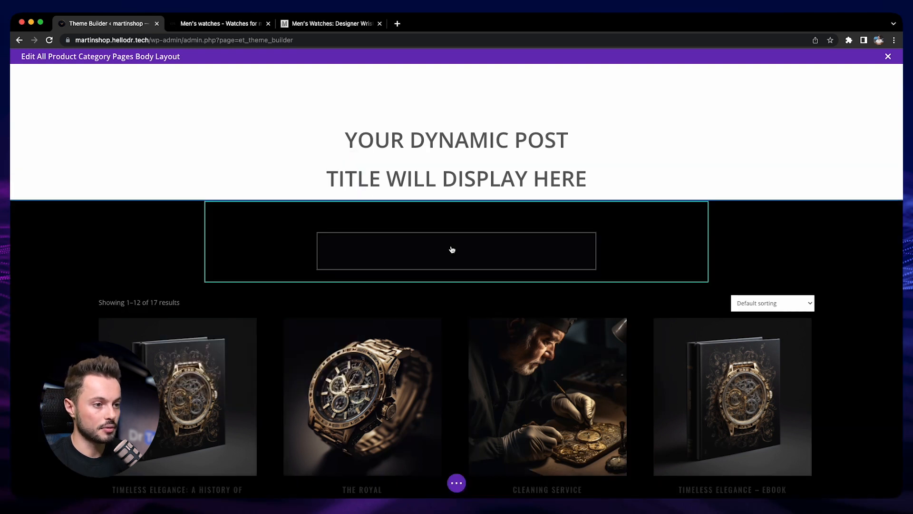
Change the text color of the dynamic category description to white.
click(433, 238)
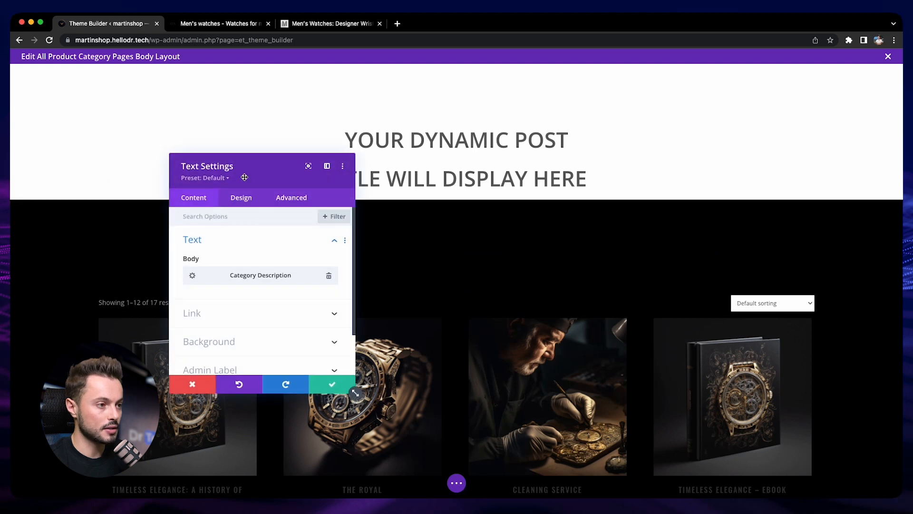
drag(249, 171, 125, 167)
click(117, 192)
click(69, 192)
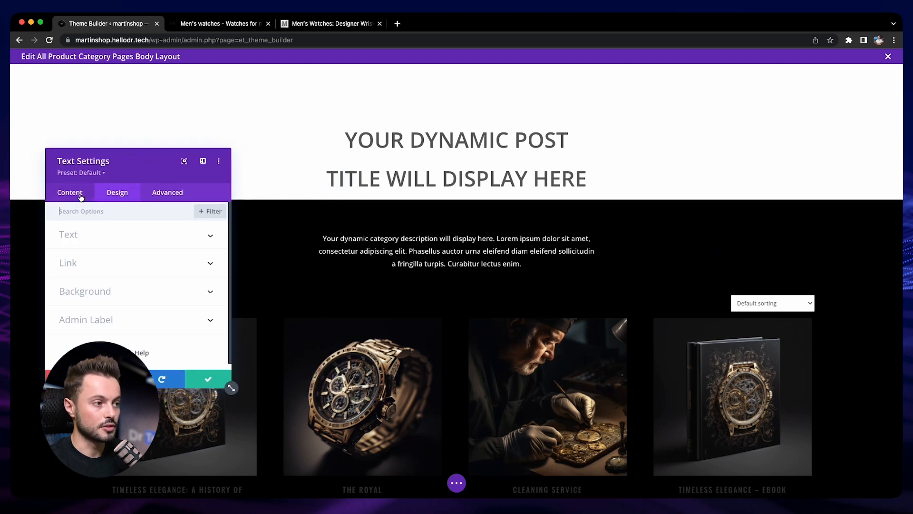
Remove the description text's dynamic content, reinsert Category Description as its body, and save the text settings.
click(98, 238)
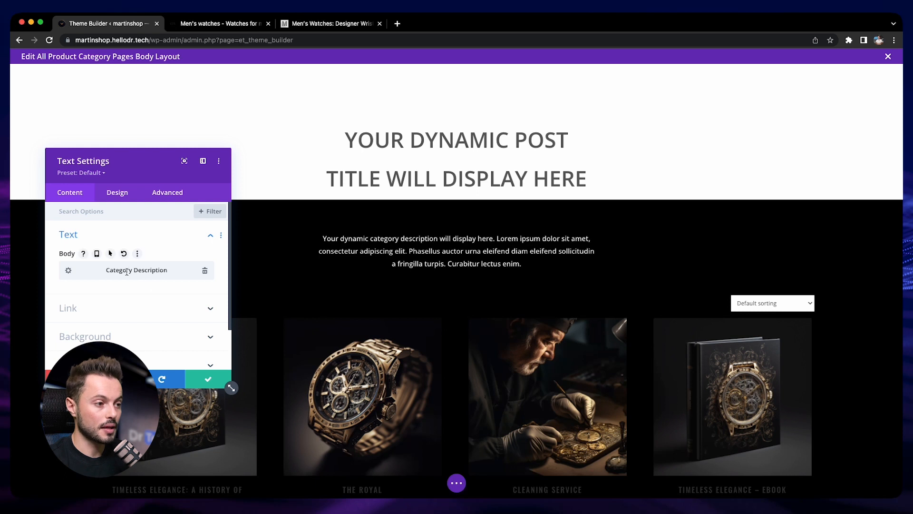
click(205, 271)
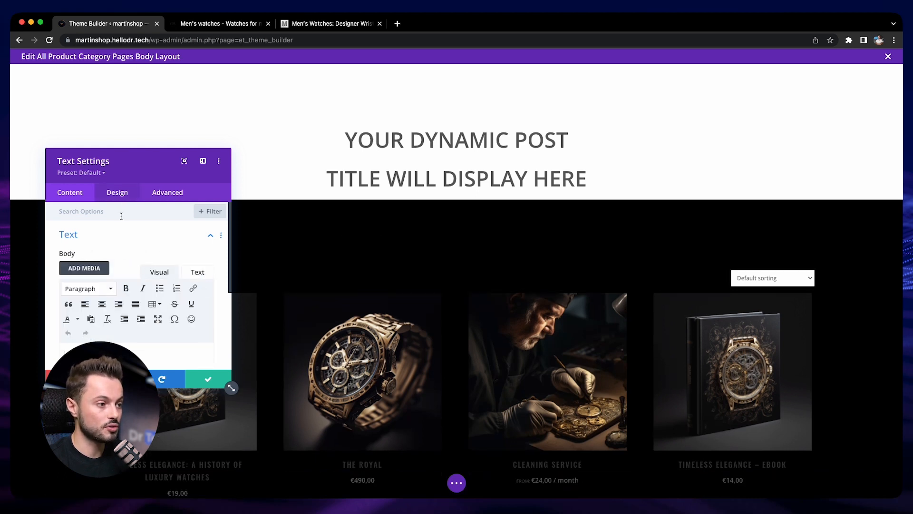
scroll(205, 313, down, 2)
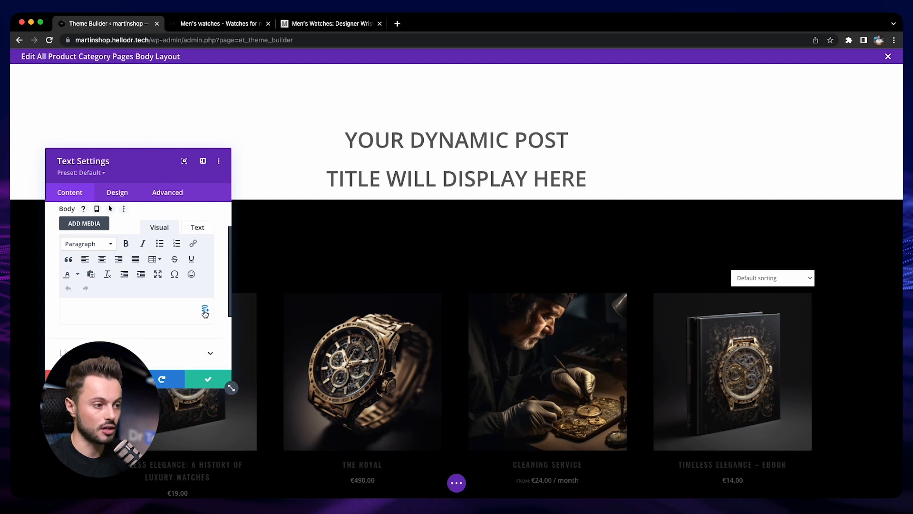
click(205, 310)
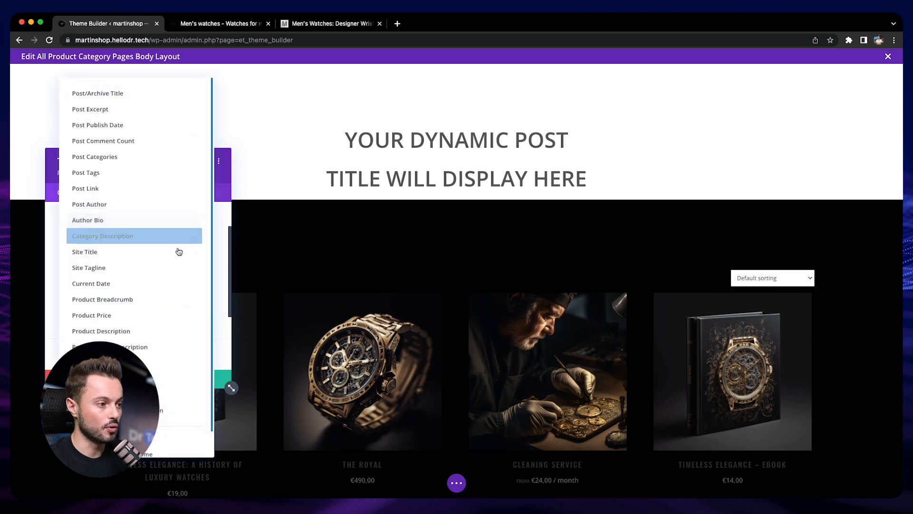
scroll(182, 282, down, 1)
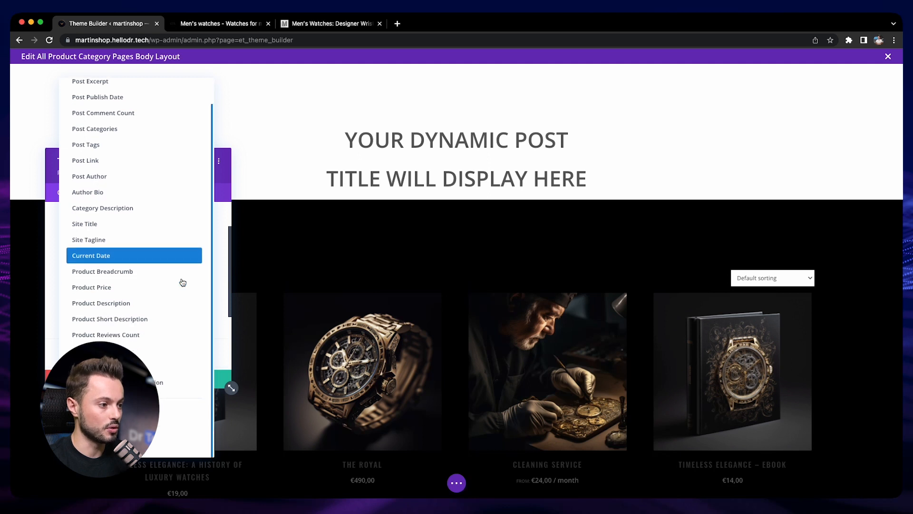
click(141, 208)
click(210, 379)
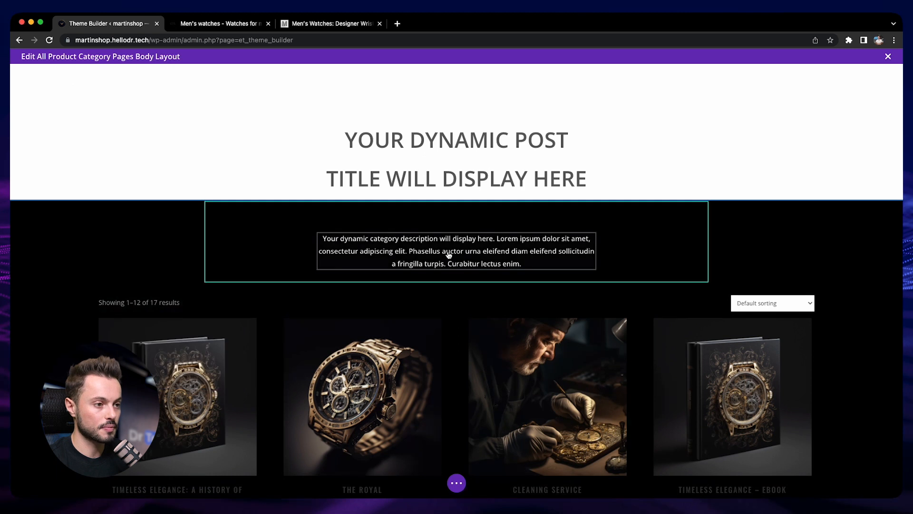
scroll(578, 269, down, 5)
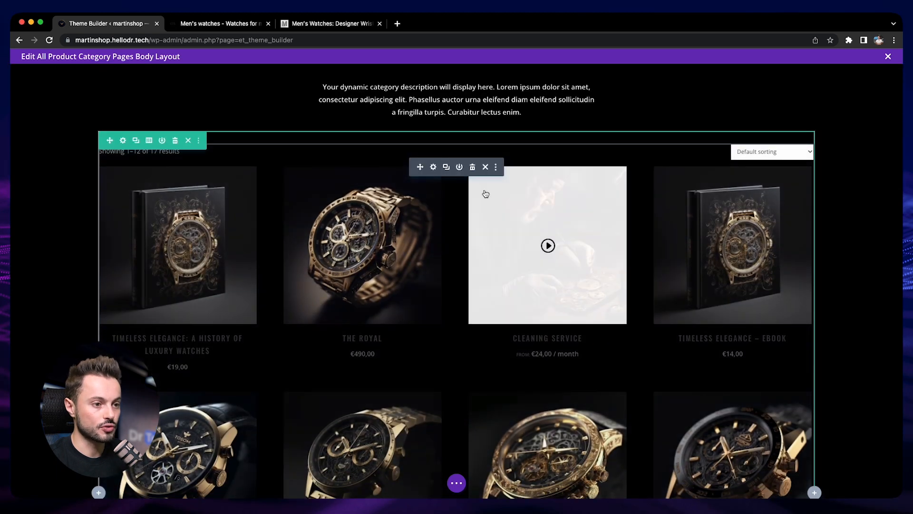
Set the title text color of the Woo Products module to white.
click(434, 167)
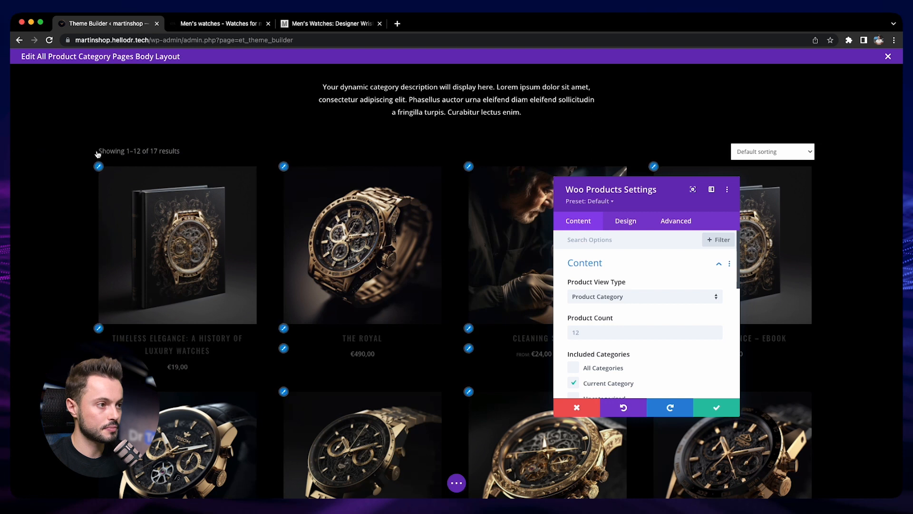
click(106, 339)
scroll(579, 332, down, 3)
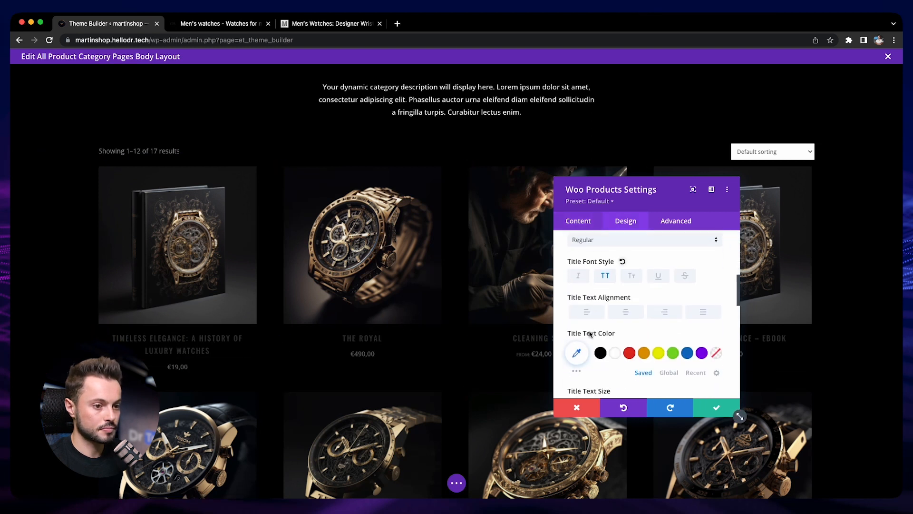
click(615, 351)
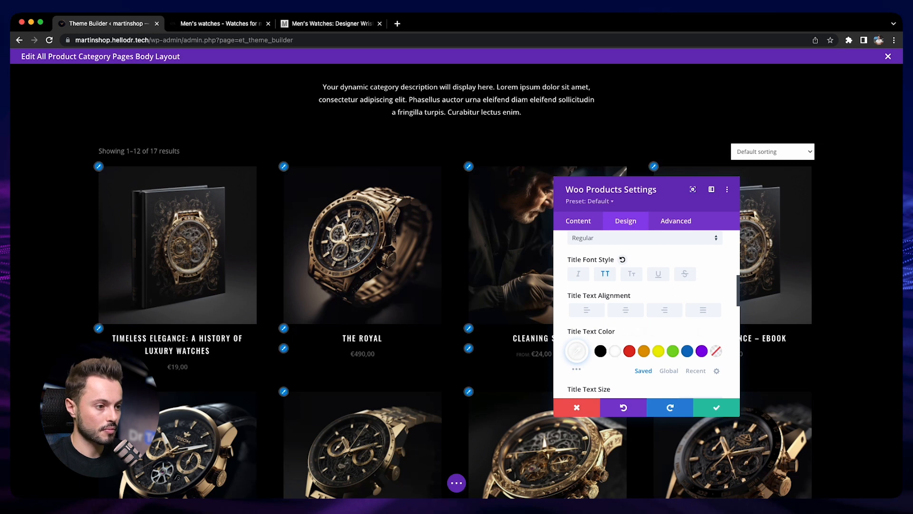
Set the price text color of the Woo Products module to white.
click(99, 361)
scroll(652, 351, down, 3)
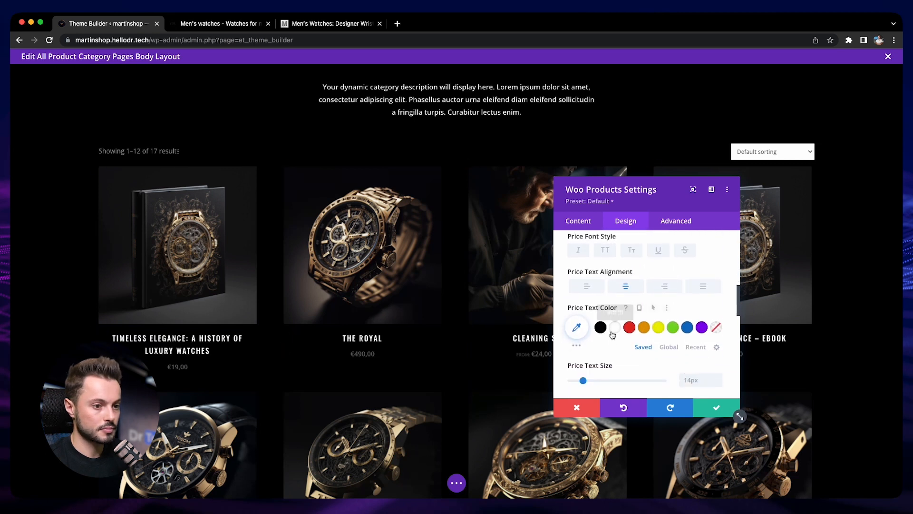
click(614, 328)
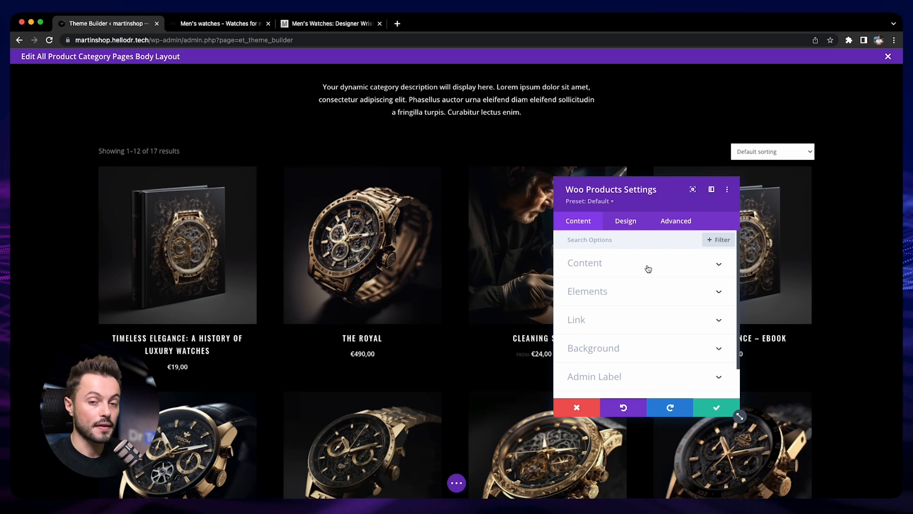
Review the products module's view type, product count, included categories, column layout and sort order options, keeping Default Sorting.
click(647, 269)
scroll(649, 267, down, 2)
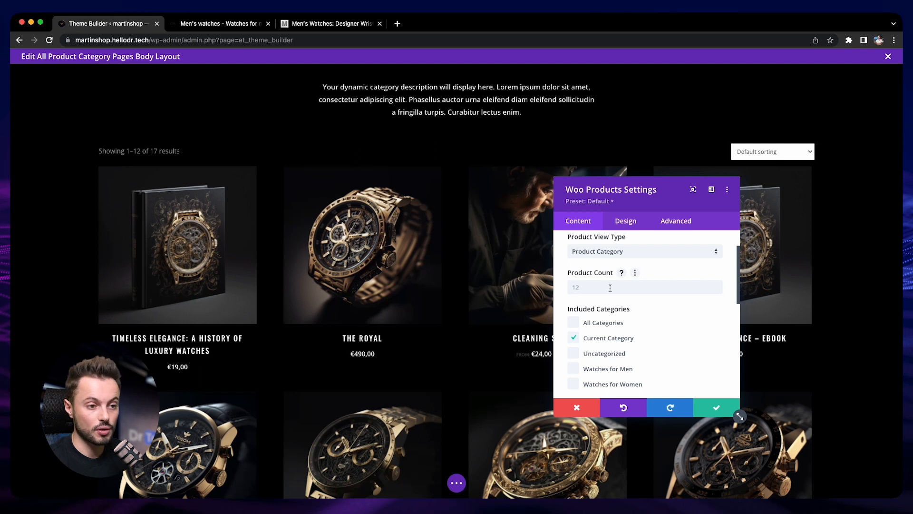
scroll(611, 288, down, 1)
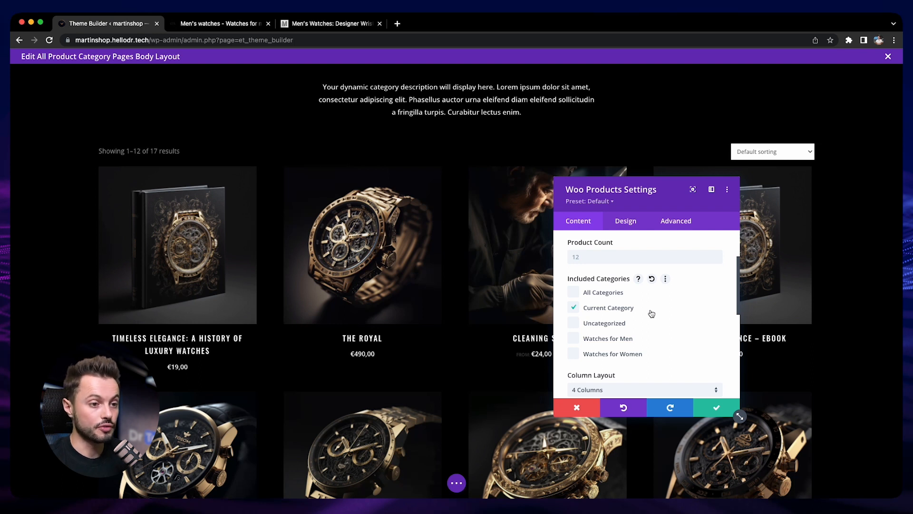
scroll(605, 319, down, 2)
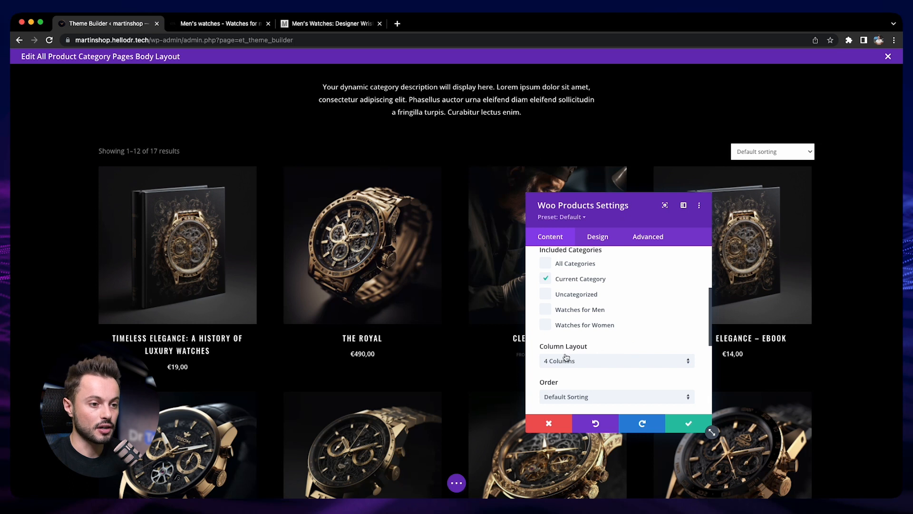
scroll(561, 354, down, 4)
scroll(550, 350, down, 2)
click(652, 341)
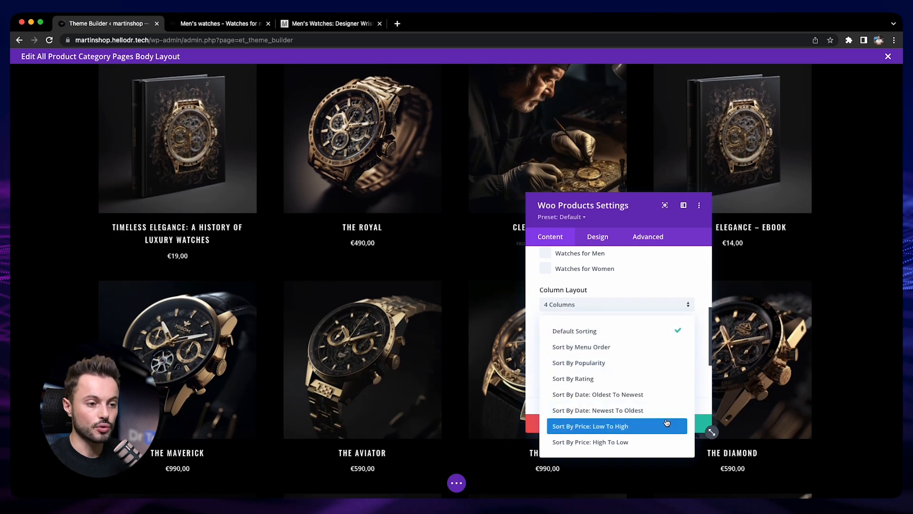
click(632, 331)
scroll(536, 342, down, 1)
scroll(537, 341, down, 1)
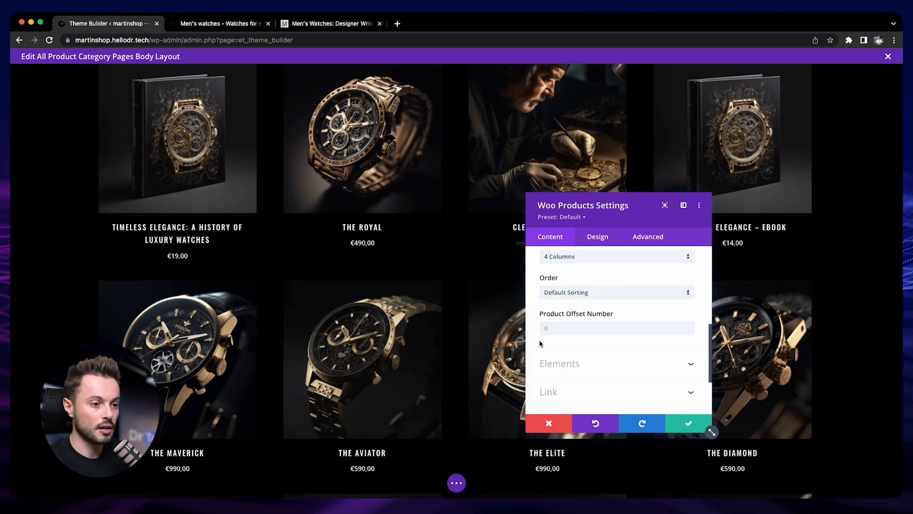
Try product offset numbers 2 and 4 on the product grid and clear the offset value.
click(562, 322)
text(2)
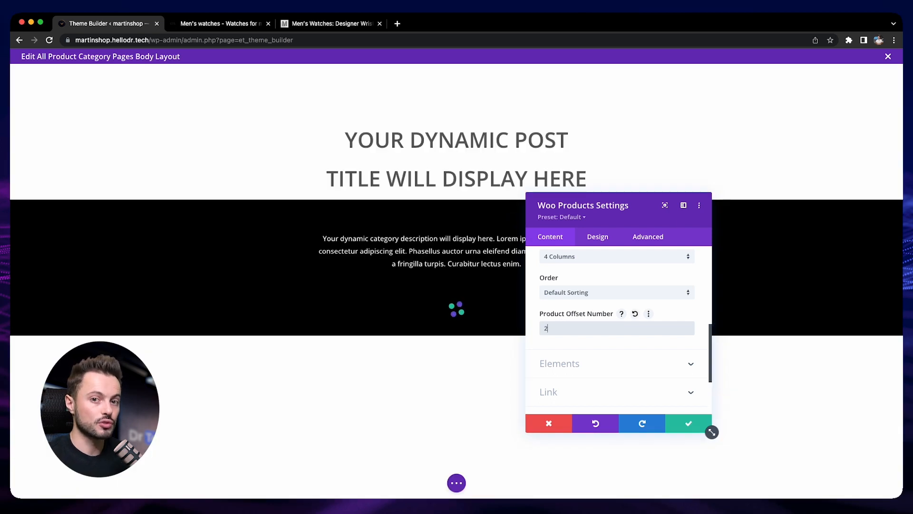
key(BackSpace)
text(4)
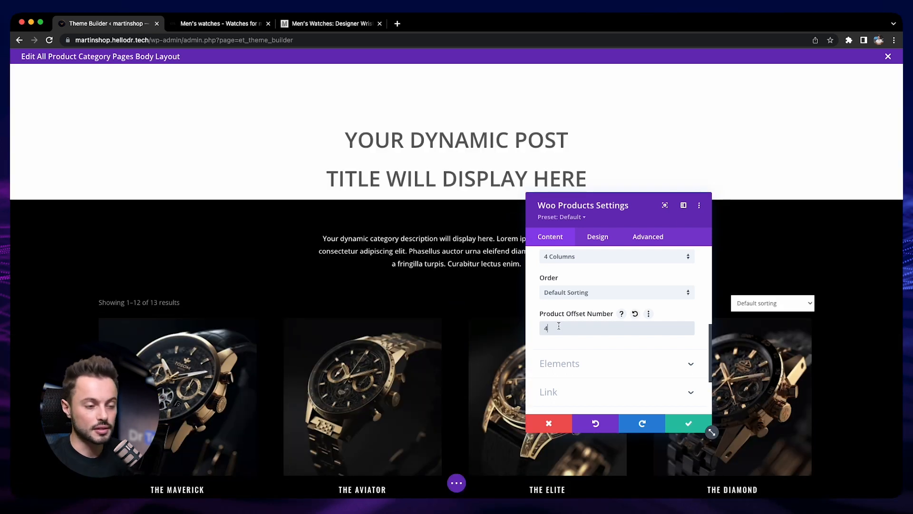
key(BackSpace)
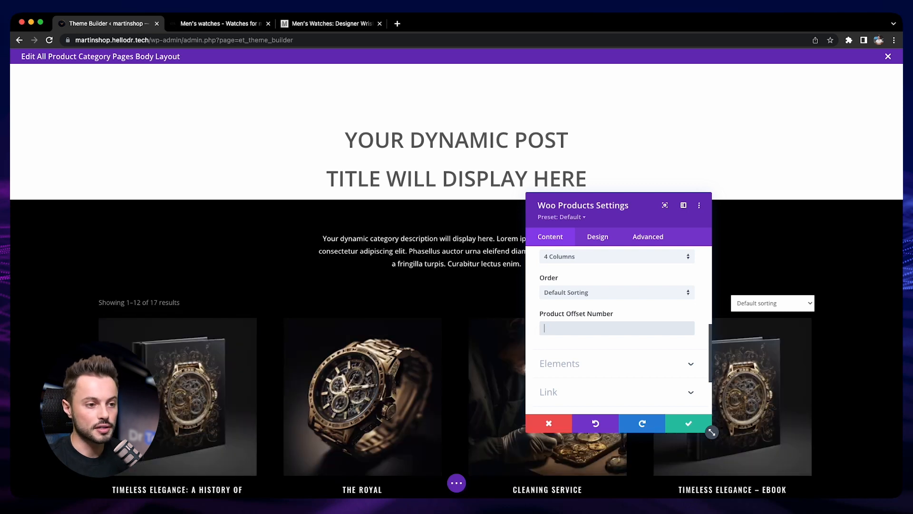
Review the product element visibility options and the grid's pagination, and save the Woo Products settings.
click(541, 363)
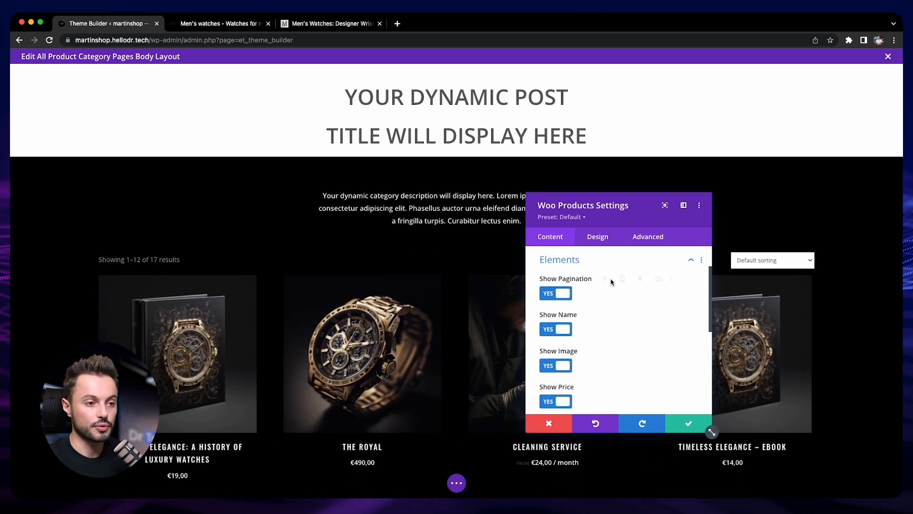
scroll(455, 293, down, 4)
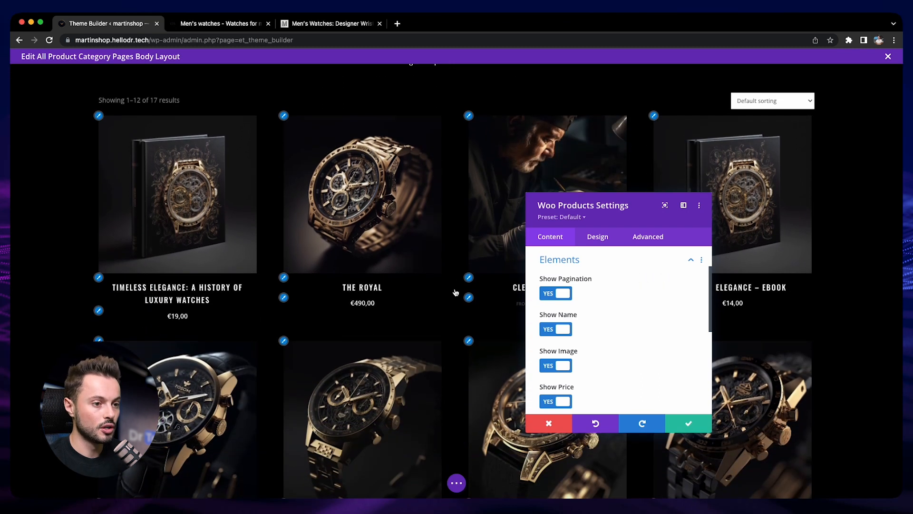
scroll(484, 328, down, 9)
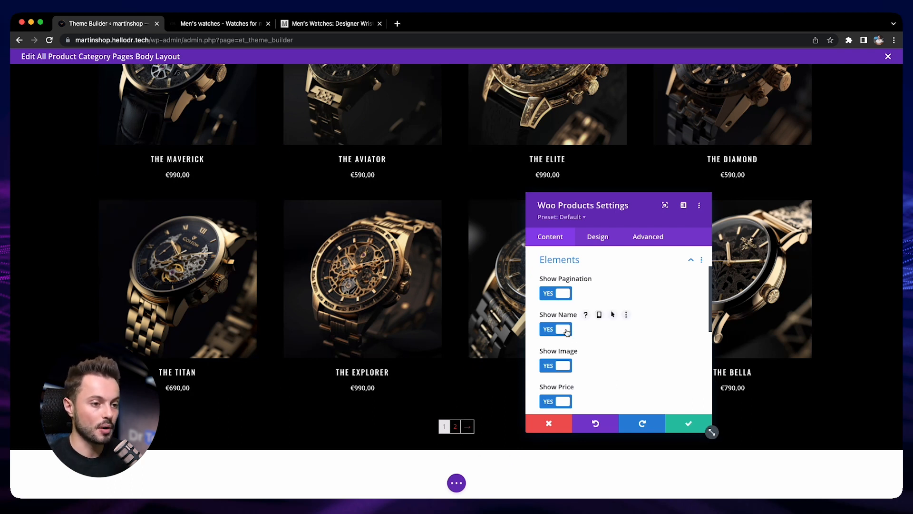
scroll(571, 332, down, 1)
scroll(589, 362, down, 2)
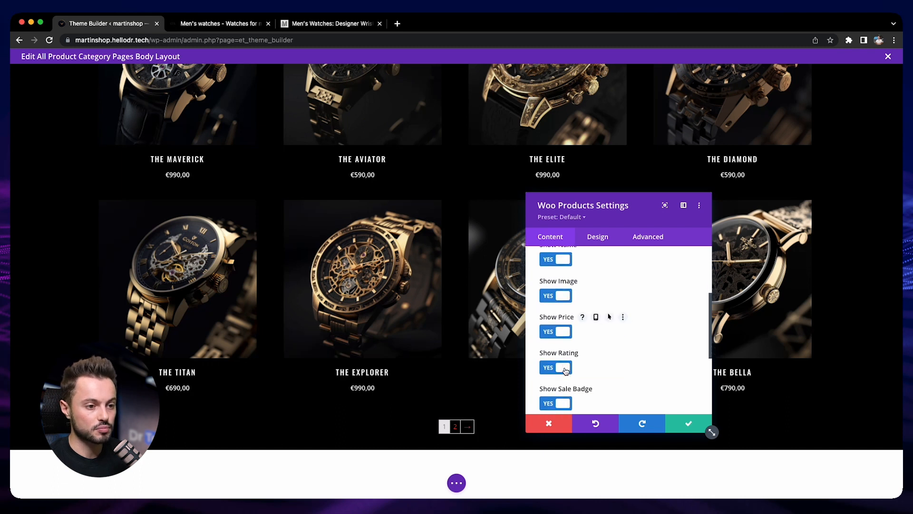
scroll(592, 369, up, 2)
scroll(593, 343, down, 3)
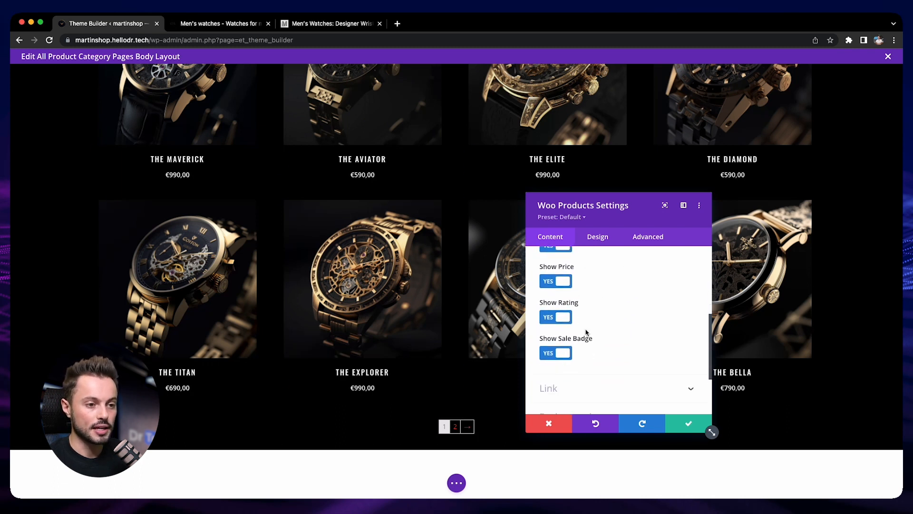
scroll(587, 342, up, 5)
scroll(465, 343, up, 8)
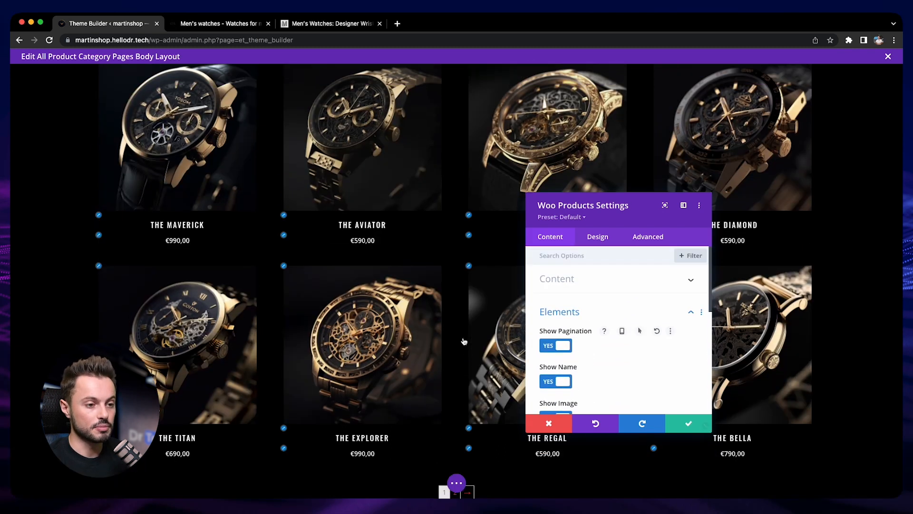
scroll(464, 341, up, 5)
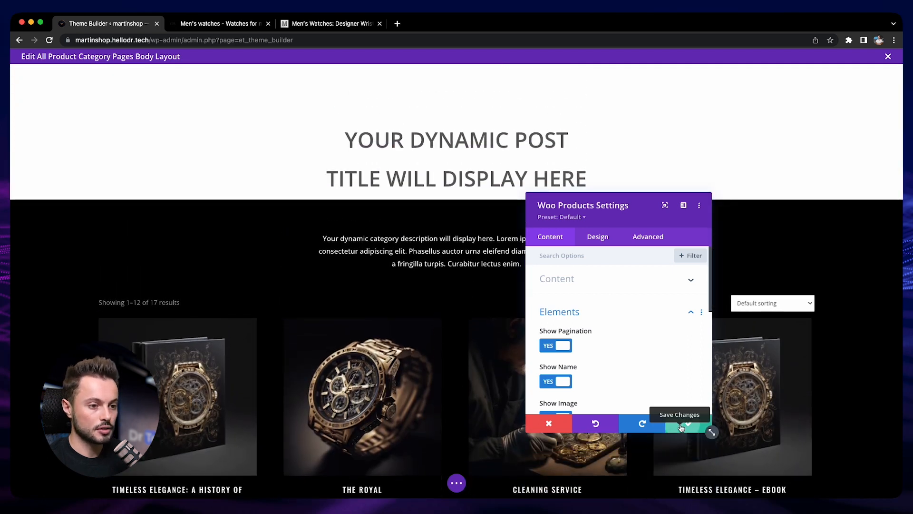
click(688, 422)
Switch to the Daniel Wellington men's watches page and check its title banner image.
scroll(592, 410, down, 2)
scroll(592, 409, up, 2)
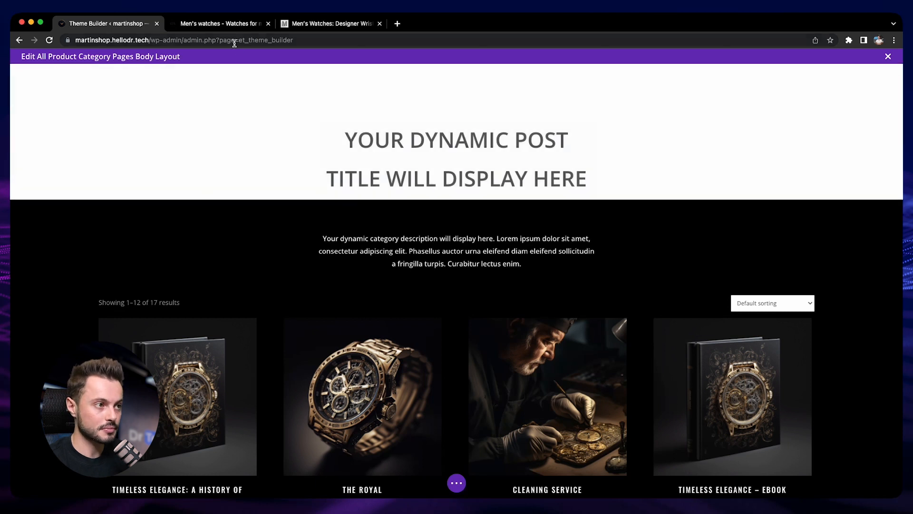
click(231, 25)
scroll(281, 169, down, 1)
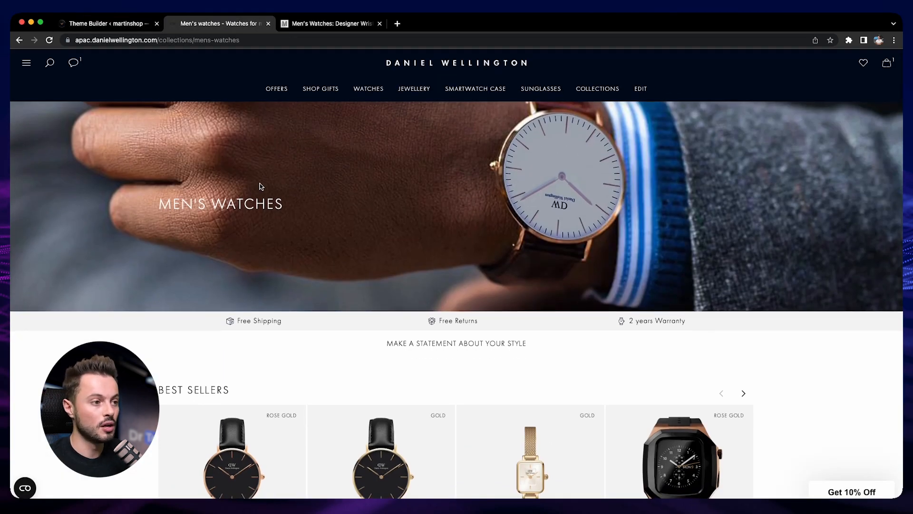
Back in the category body layout, set the title section's background image to the dynamic Featured Image and save the section settings.
click(103, 23)
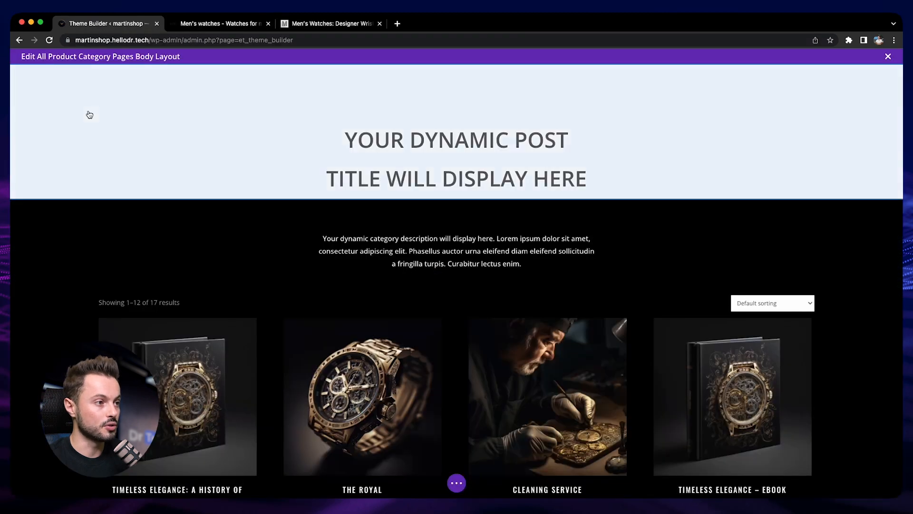
click(33, 74)
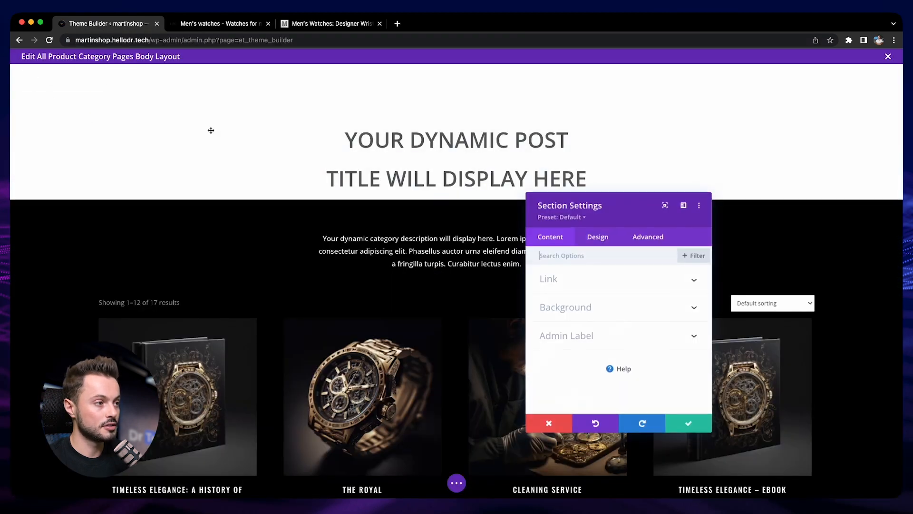
click(564, 315)
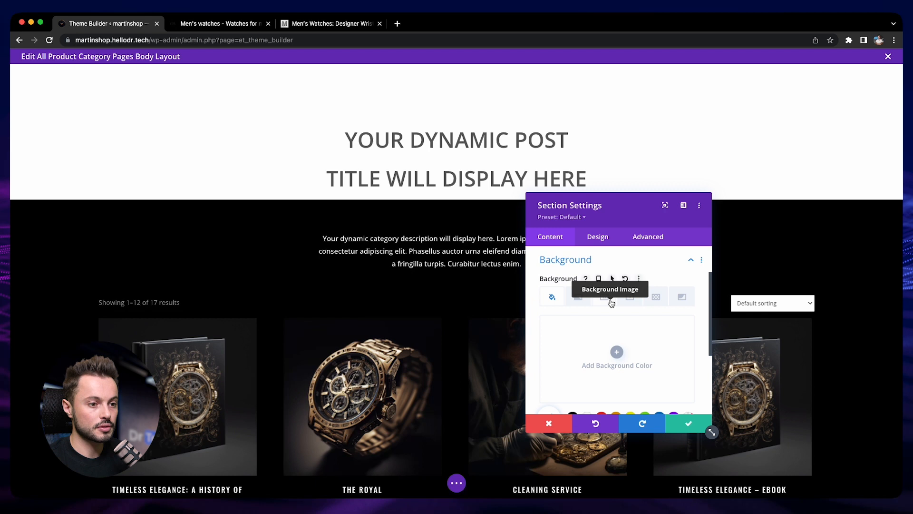
click(604, 297)
scroll(583, 331, down, 1)
scroll(585, 330, down, 1)
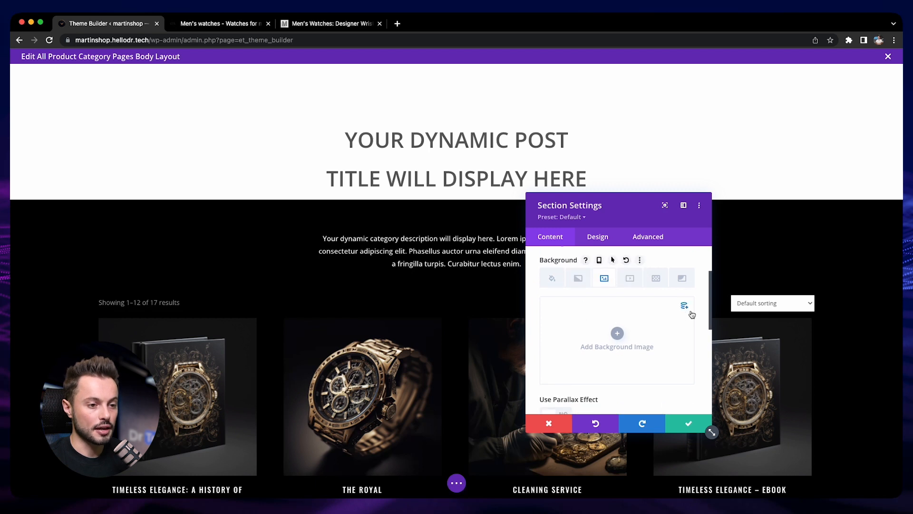
click(684, 307)
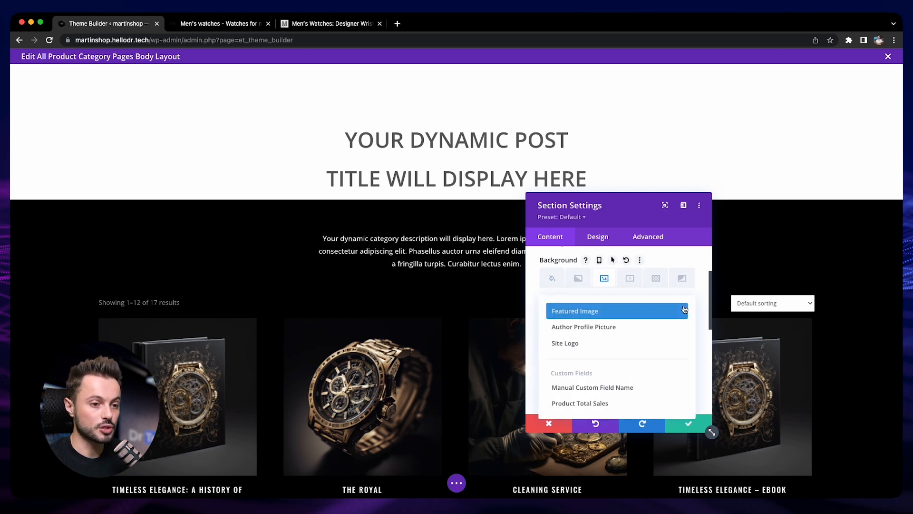
click(617, 316)
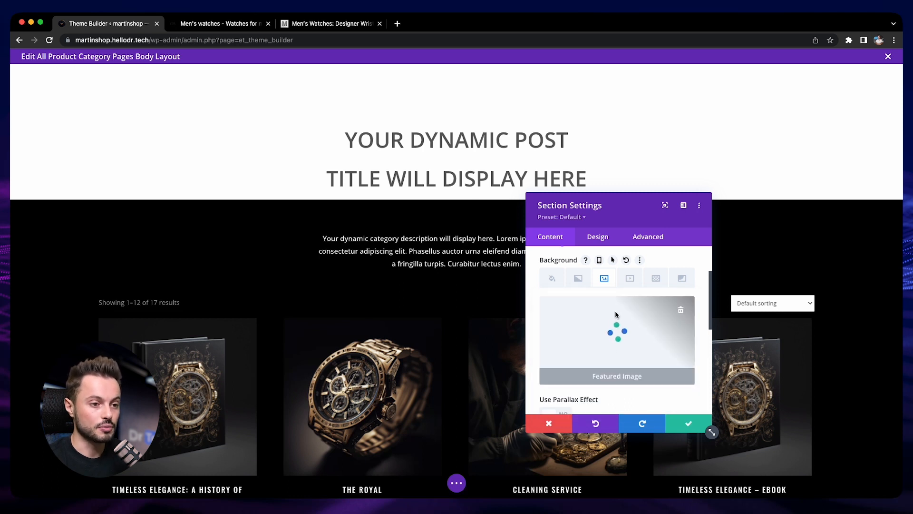
click(686, 425)
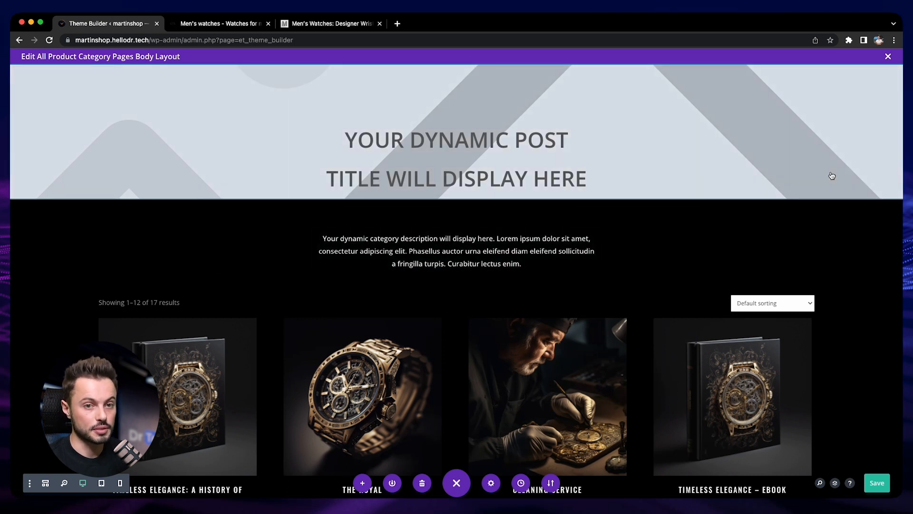
Close the category body layout editor and open the store's product Categories page in a new browser tab.
click(892, 58)
mouse_move(65, 145)
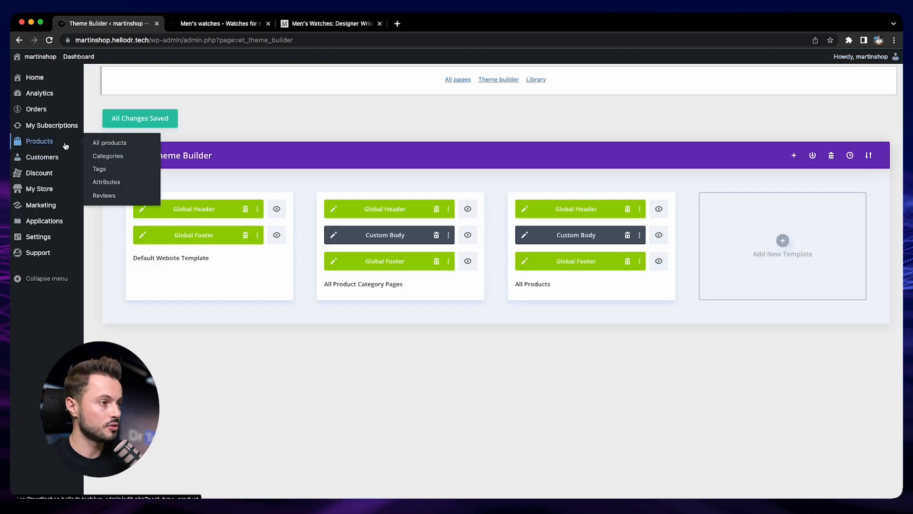
right_click(108, 158)
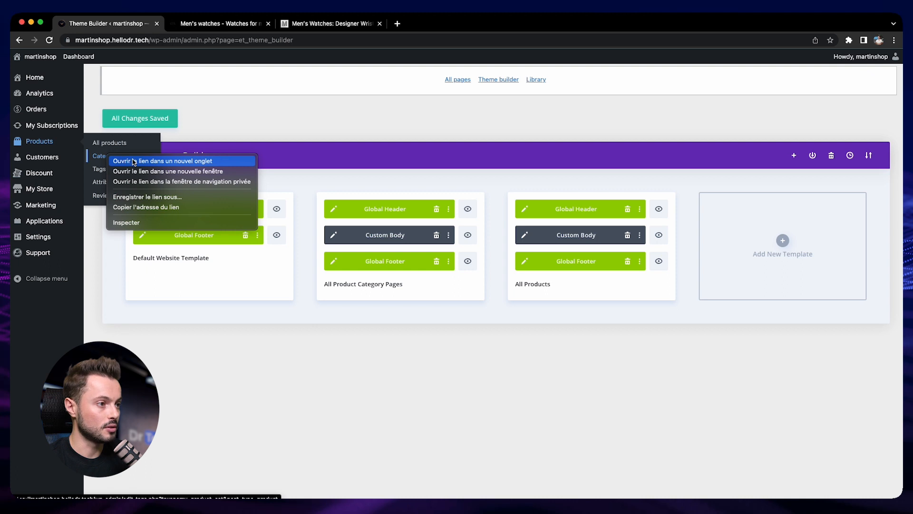
click(154, 162)
key(ctrl+Tab)
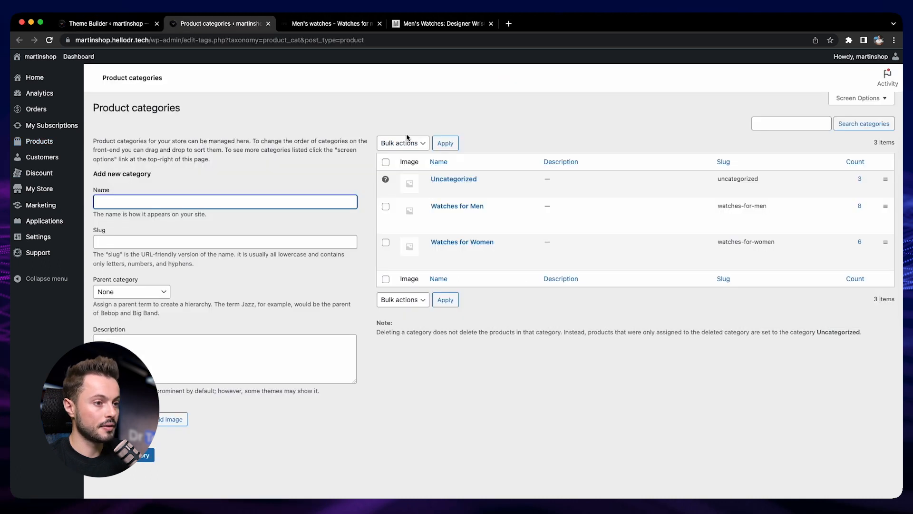
Open the live Watches for Men category page in a new browser tab and examine its title banner and product grid.
mouse_move(452, 220)
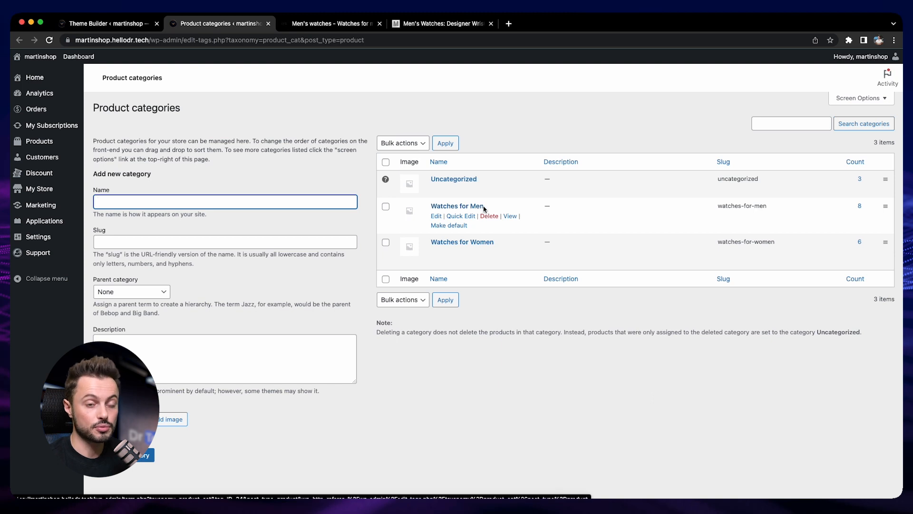
right_click(510, 217)
click(538, 225)
click(326, 27)
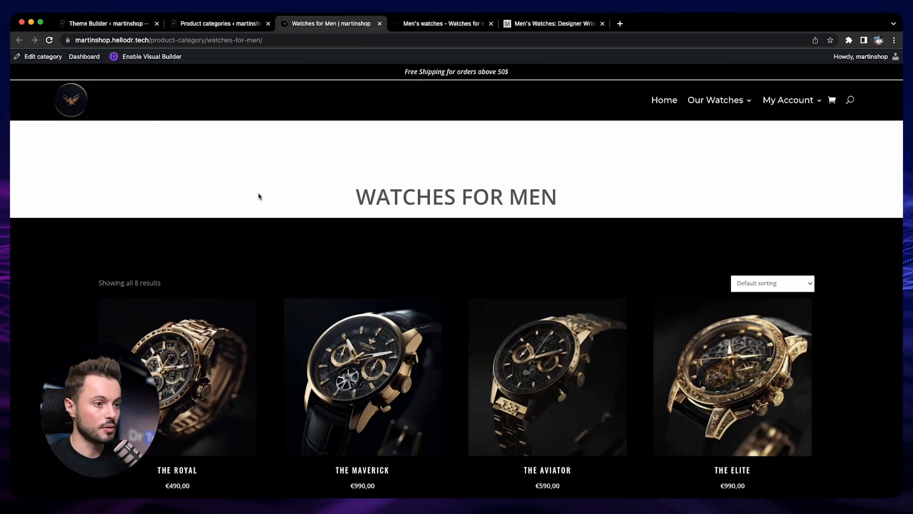
scroll(88, 212, down, 2)
scroll(88, 212, up, 2)
scroll(89, 212, down, 5)
scroll(89, 212, down, 4)
scroll(89, 212, up, 10)
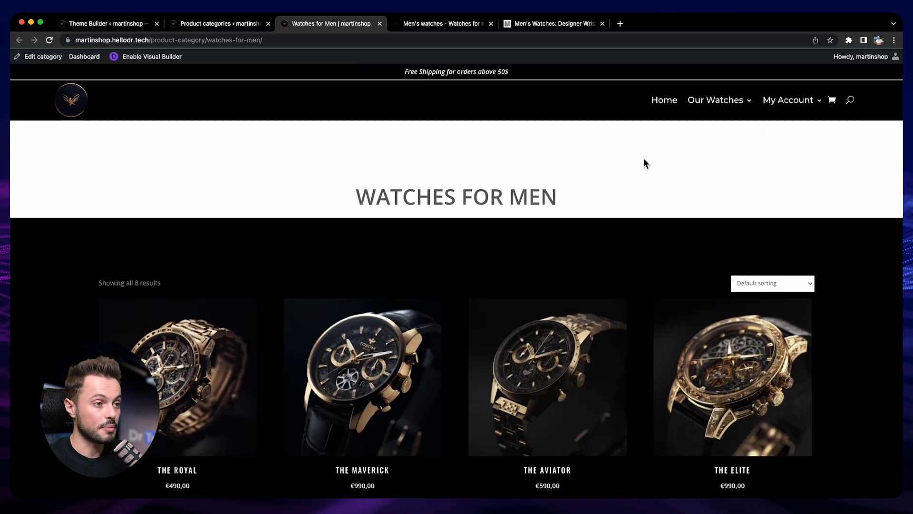
Edit the Watches for Men product category and add a description beginning "Experience the epitome of sophistication with our collection of watches for men".
click(216, 23)
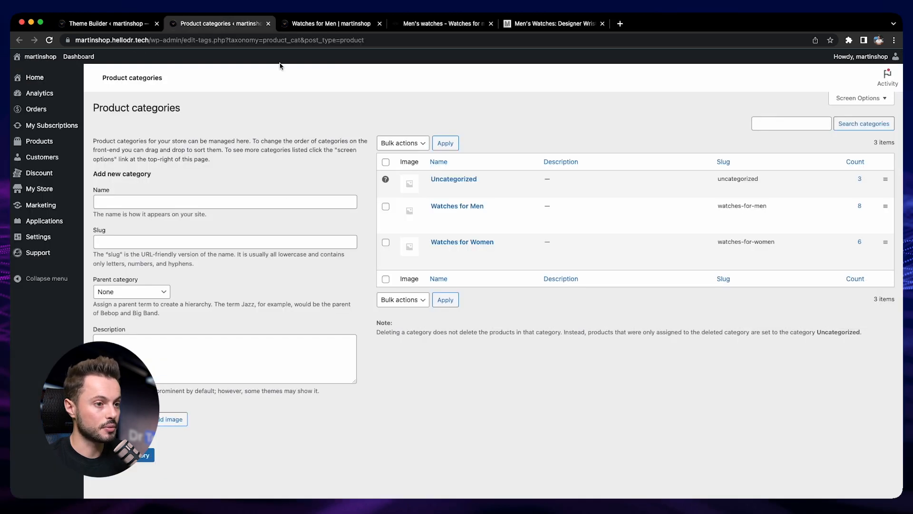
click(451, 207)
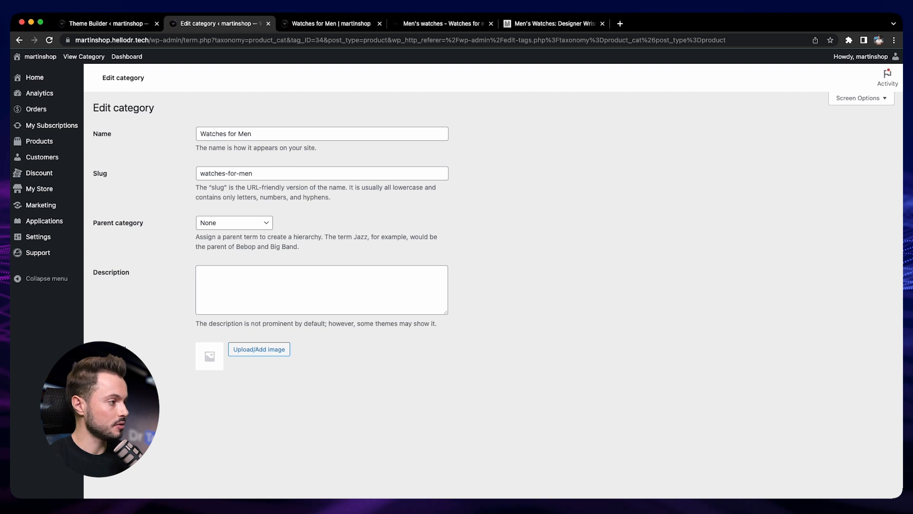
text(Experience the epitome of sophistication with our collection of watches for men. Crafted with meticulous attention to detail, each timepiece exudes timeless elegance that effortlessly complements any ensemble. From the sleek and minimalist designs to the intricate dials and premium materials, our watches capture the essence of refined masculinity. Elevate your style and make a powerful statement with Maximilian Black, where luxury meets impeccable craftsmanship.)
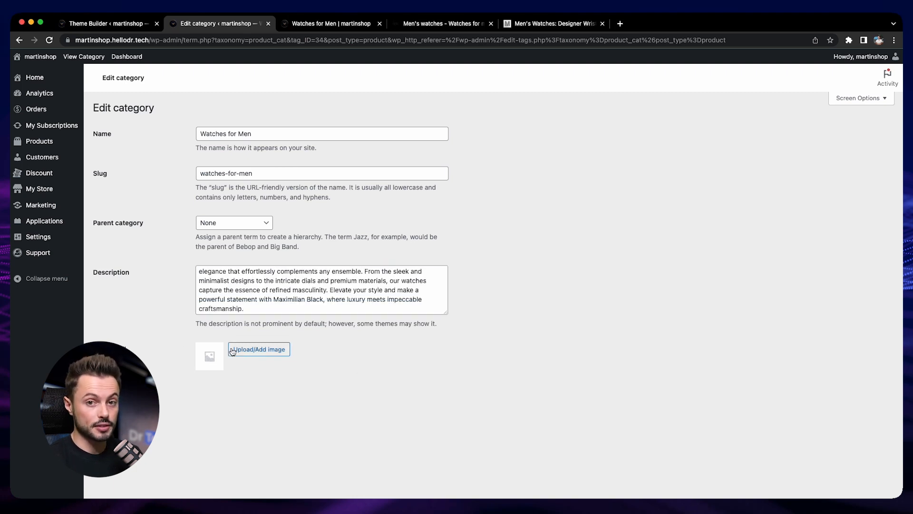
Set the first media library image, the luxury gold and black watch, as the category's image and update the category.
click(253, 352)
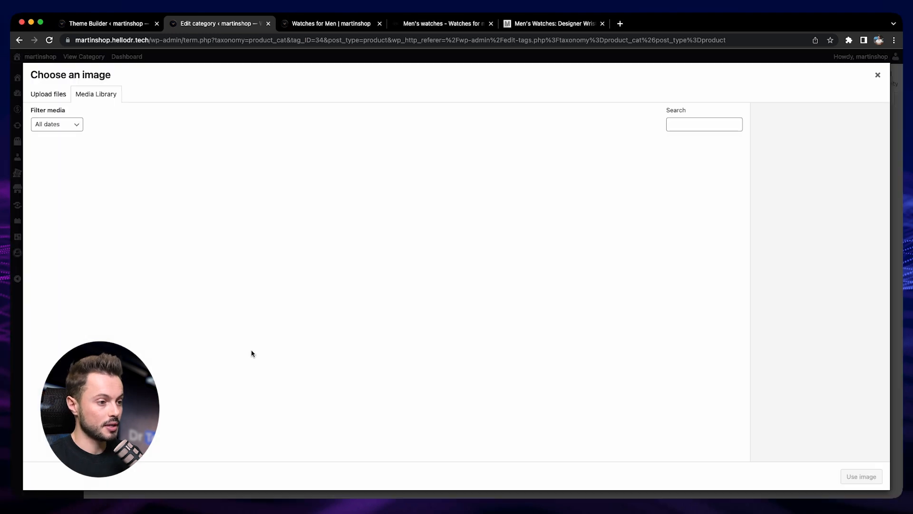
click(90, 177)
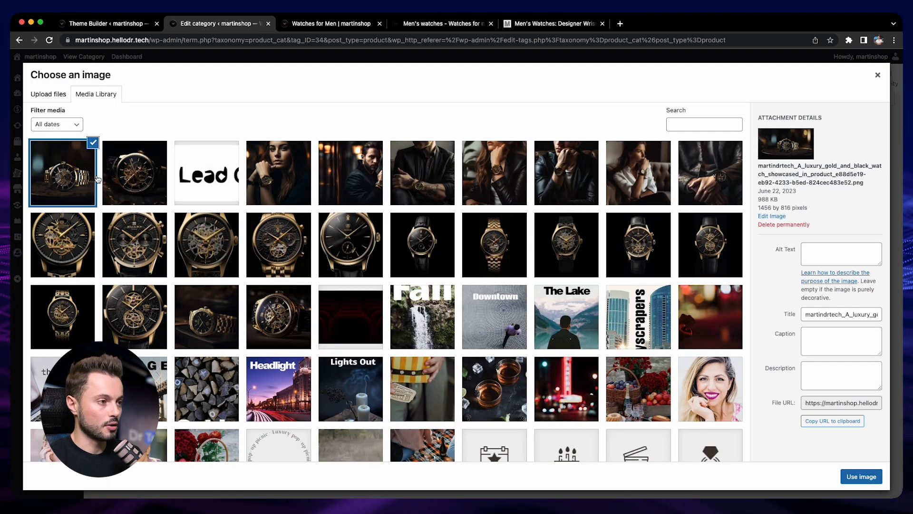
click(863, 477)
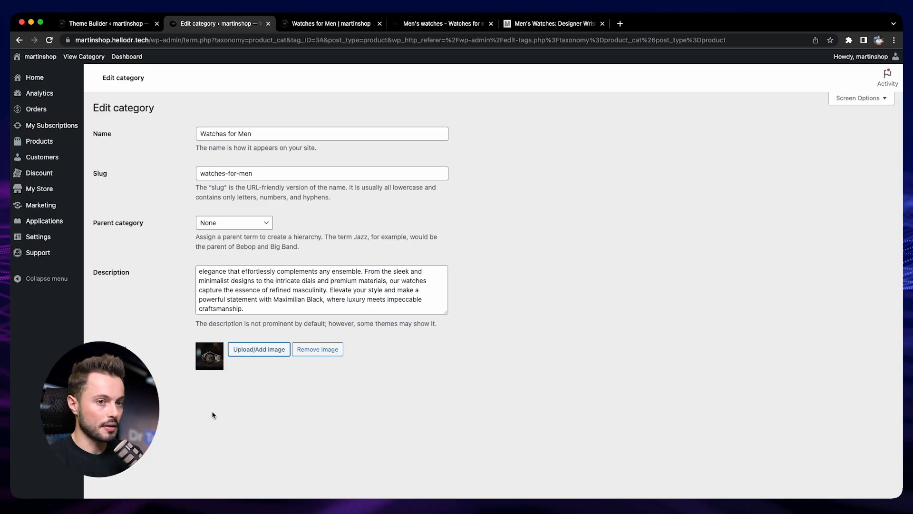
click(109, 395)
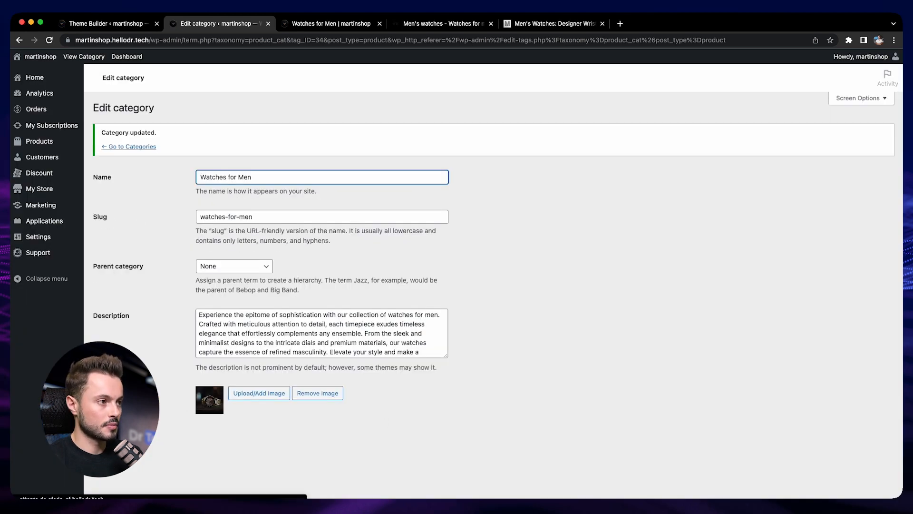
Reload the live Watches for Men page and examine its banner image, title readability, category description and product grid.
click(312, 25)
click(49, 40)
scroll(173, 162, down, 1)
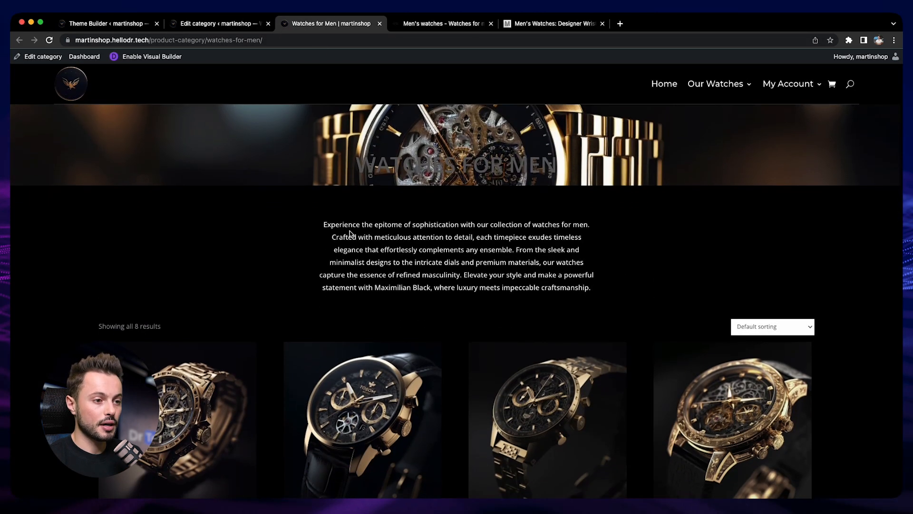
drag(326, 224, 440, 248)
click(443, 247)
scroll(720, 198, up, 1)
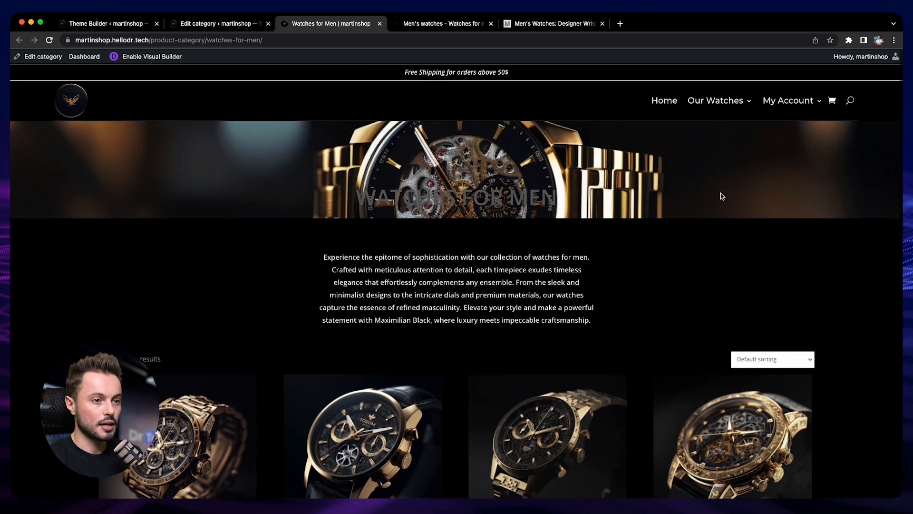
scroll(530, 232, down, 5)
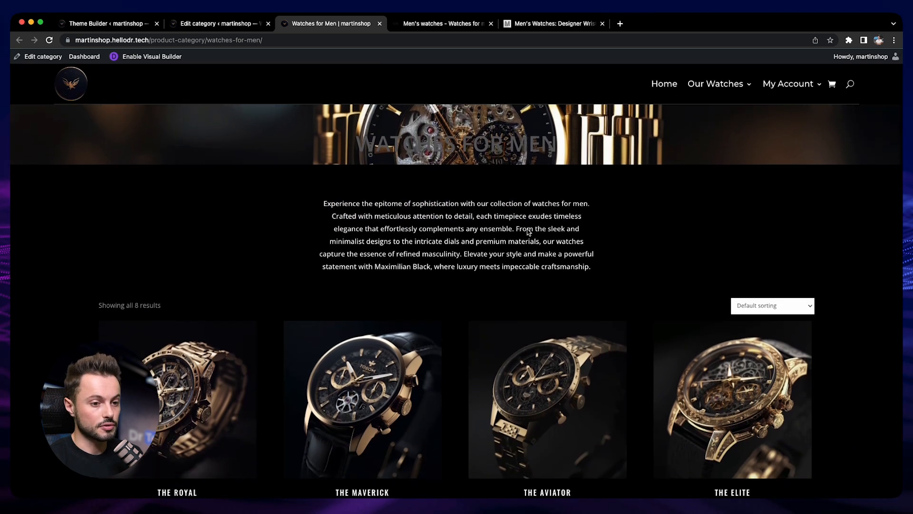
scroll(852, 253, up, 5)
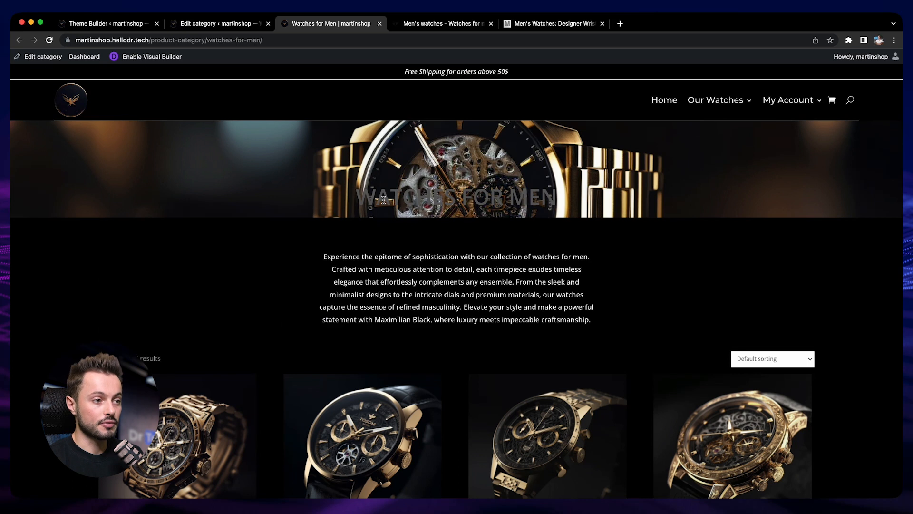
drag(363, 199, 524, 201)
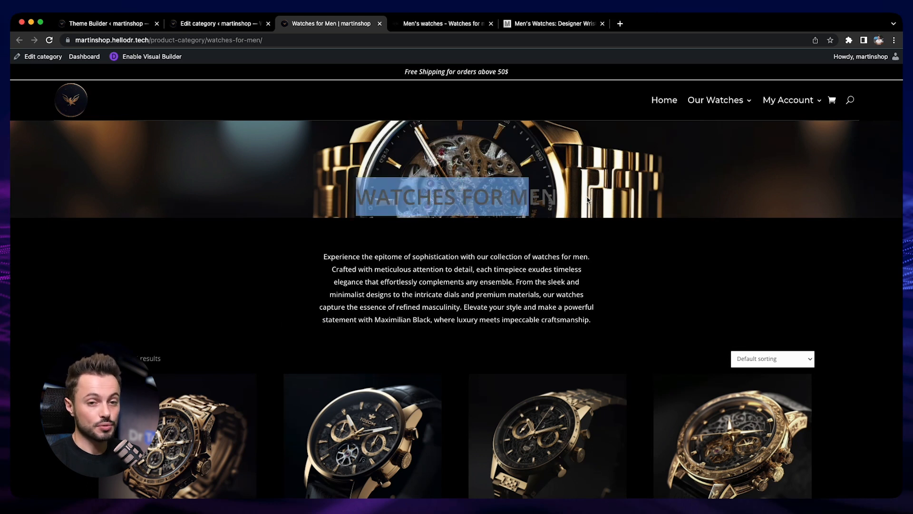
click(410, 170)
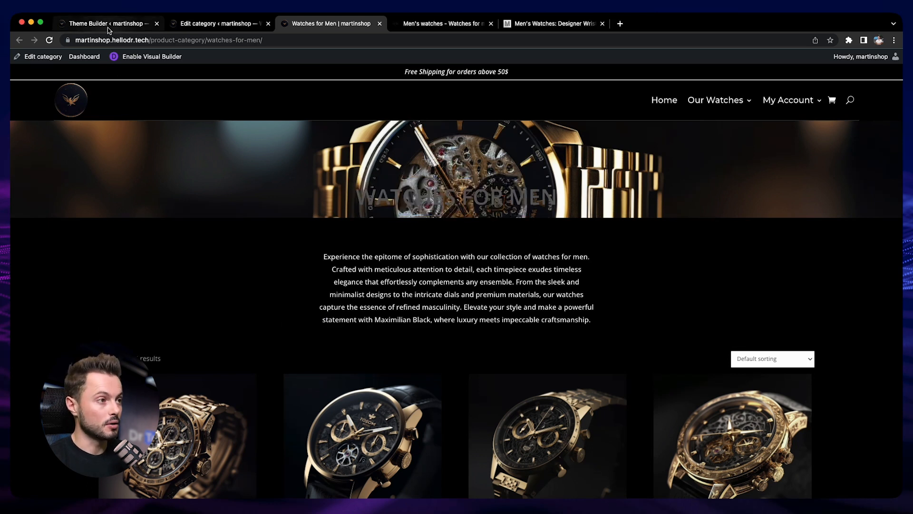
Reopen the All Product Category Pages custom body in the Theme Builder, set the title's text color to white and save the text settings.
click(108, 25)
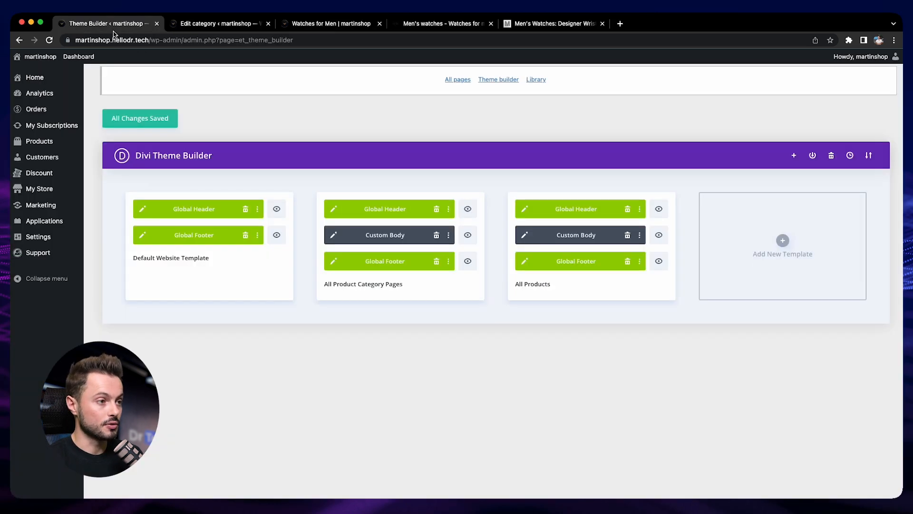
click(332, 236)
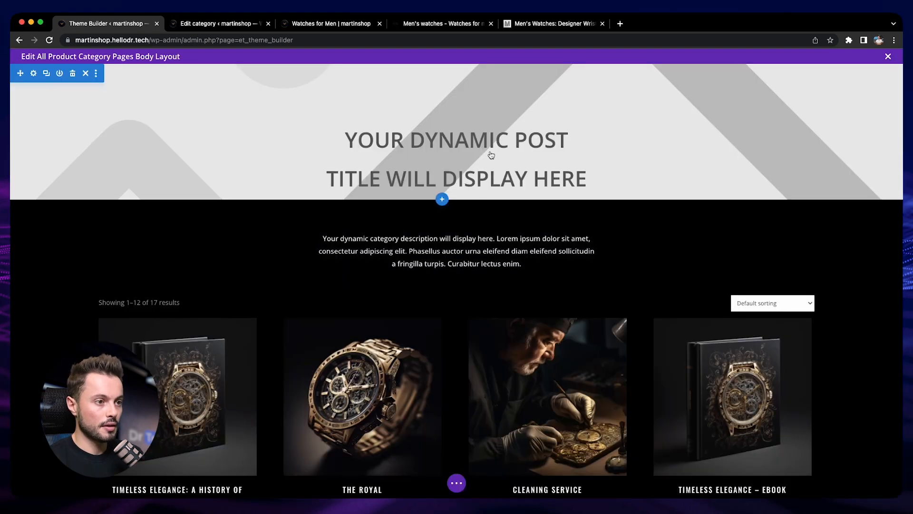
click(433, 144)
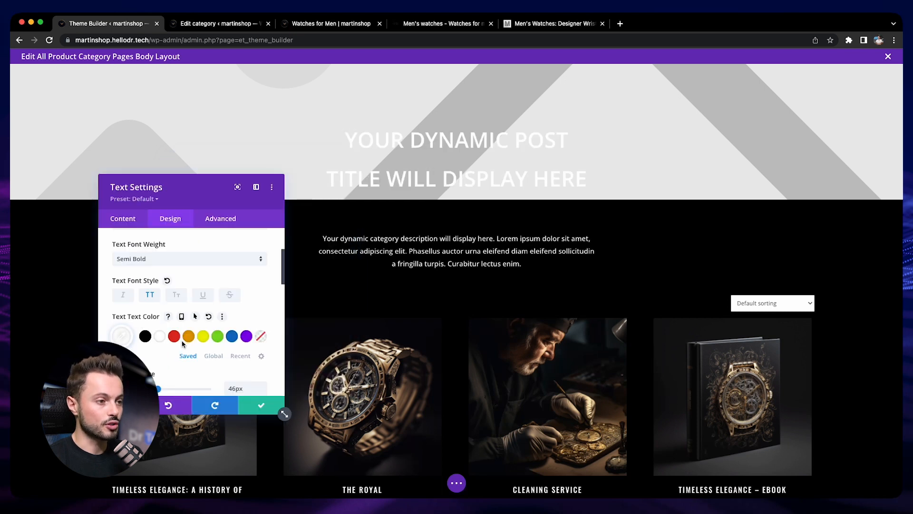
click(333, 23)
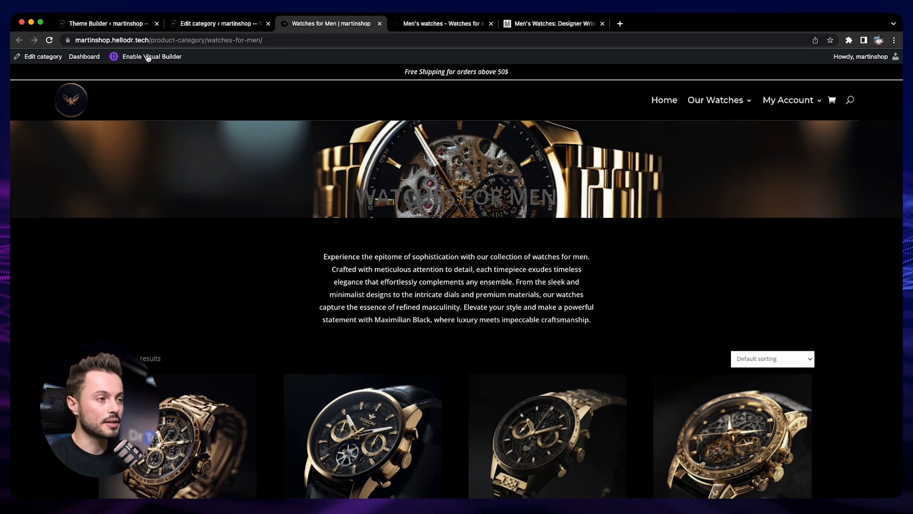
click(123, 26)
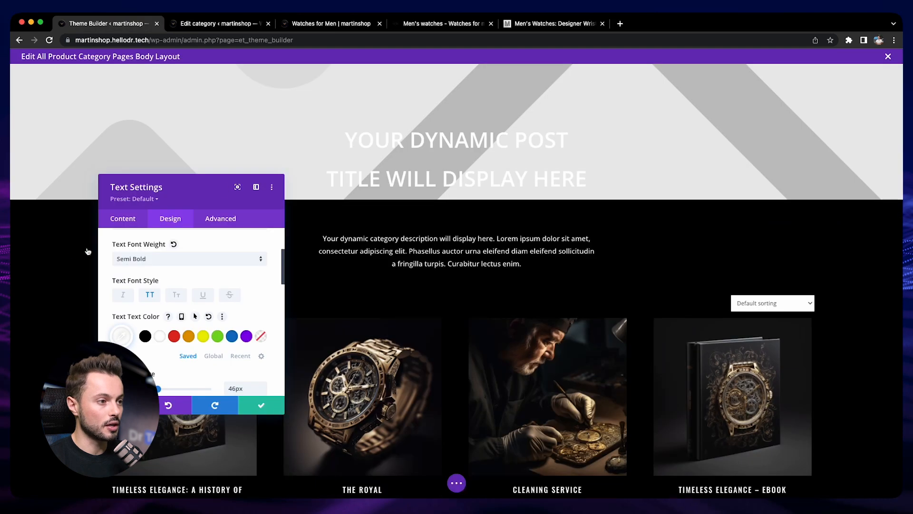
click(282, 413)
Add a gradient background to the title section with both gradient stops set to black (#000000).
mouse_move(86, 130)
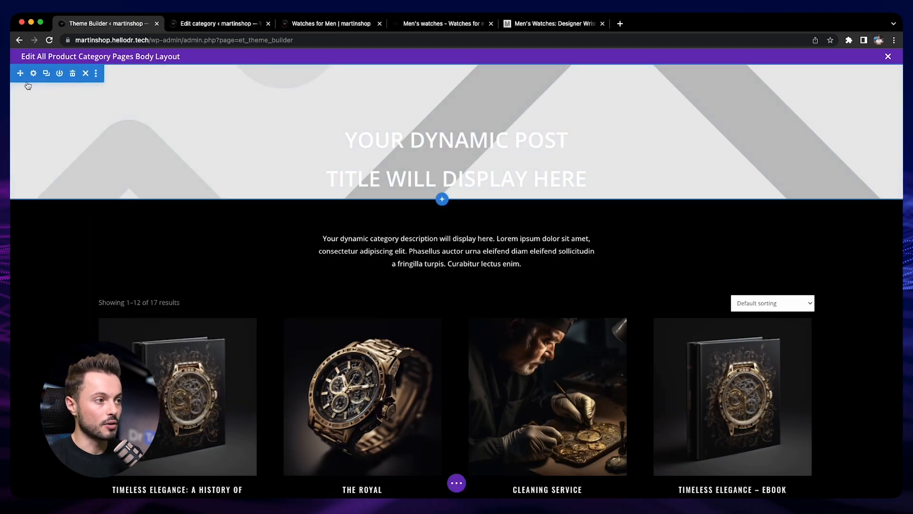
click(34, 75)
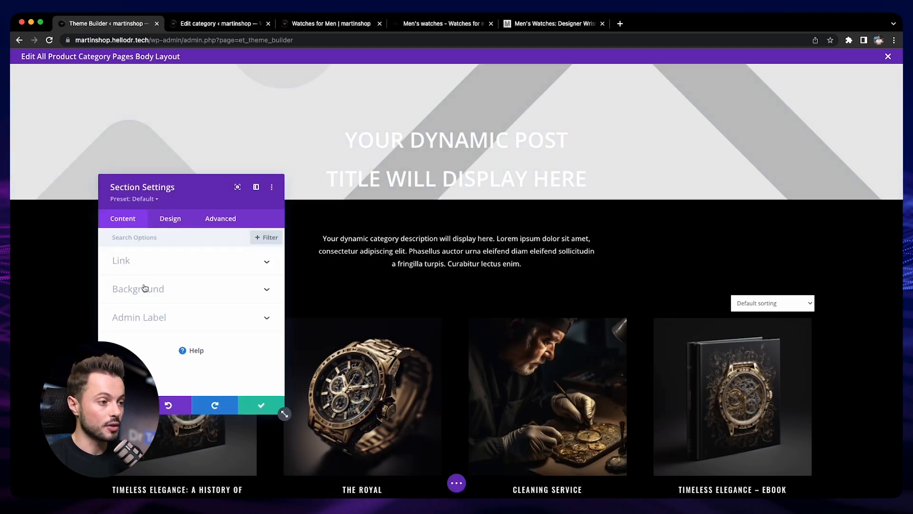
click(116, 288)
click(153, 284)
scroll(200, 314, down, 3)
scroll(204, 323, up, 3)
click(189, 318)
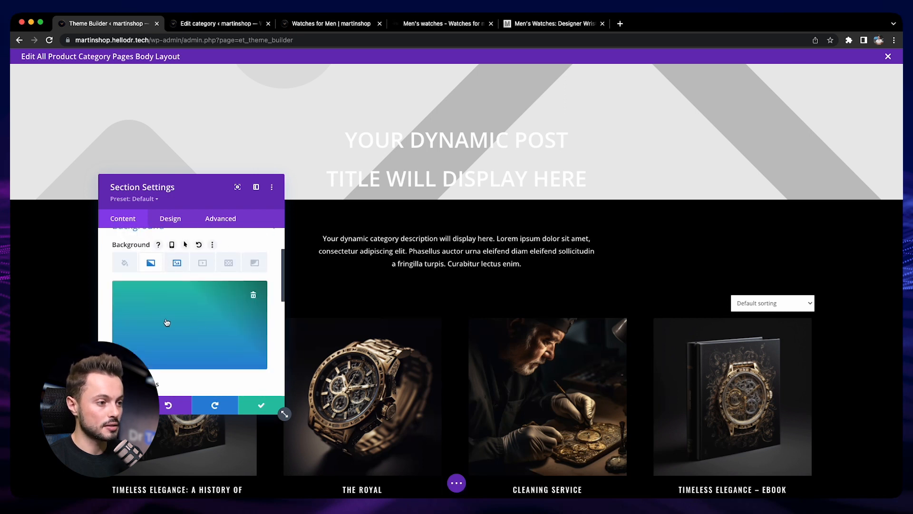
scroll(190, 305, down, 2)
click(117, 352)
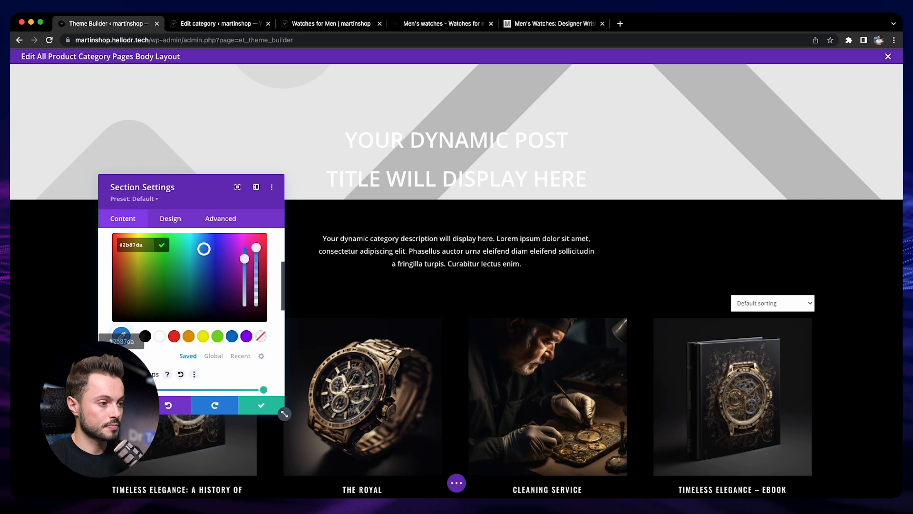
click(263, 390)
click(145, 337)
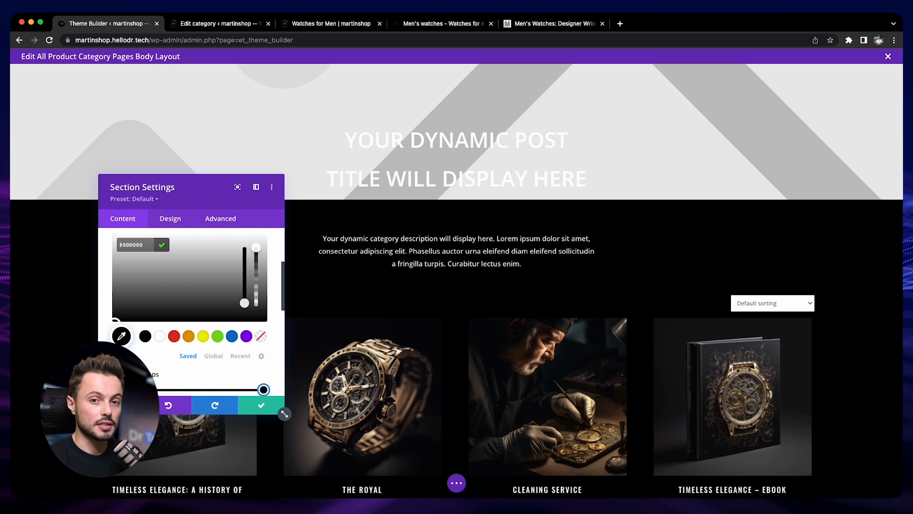
Turn on placing the gradient above the background image for the title section.
scroll(191, 309, up, 2)
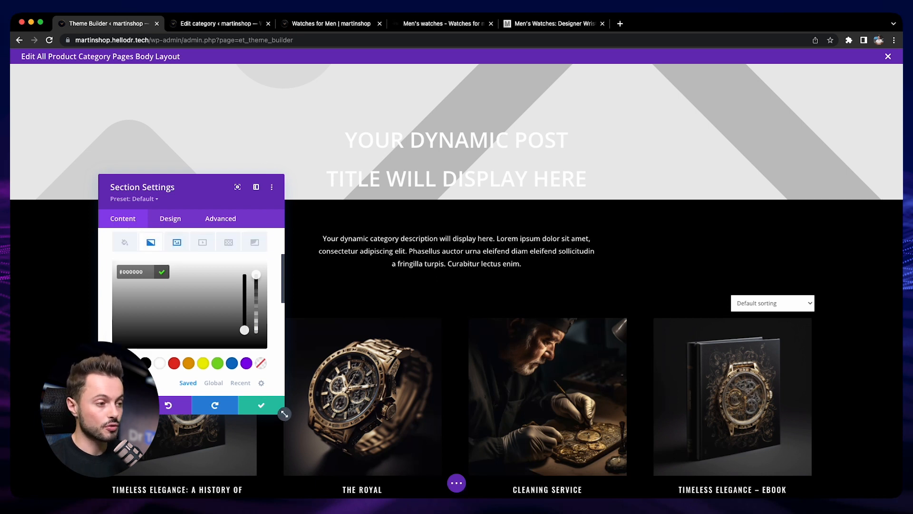
scroll(190, 309, down, 5)
scroll(134, 323, down, 4)
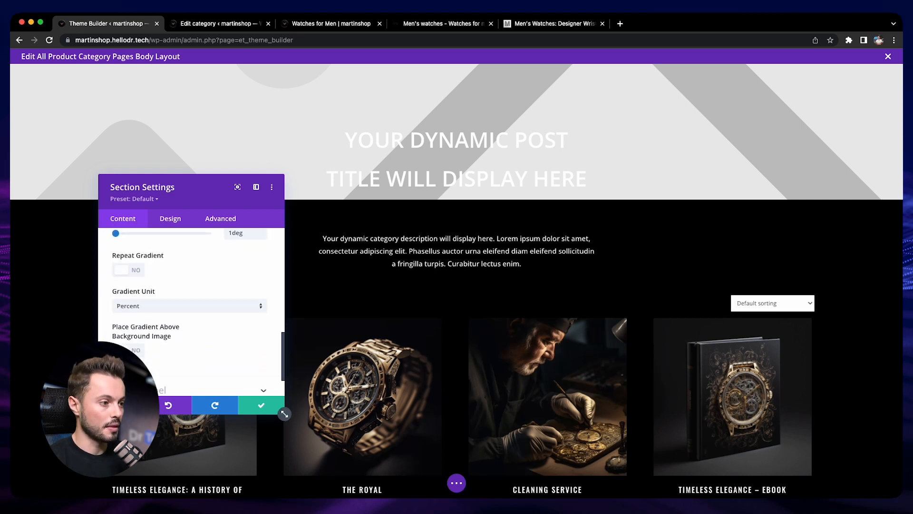
click(135, 343)
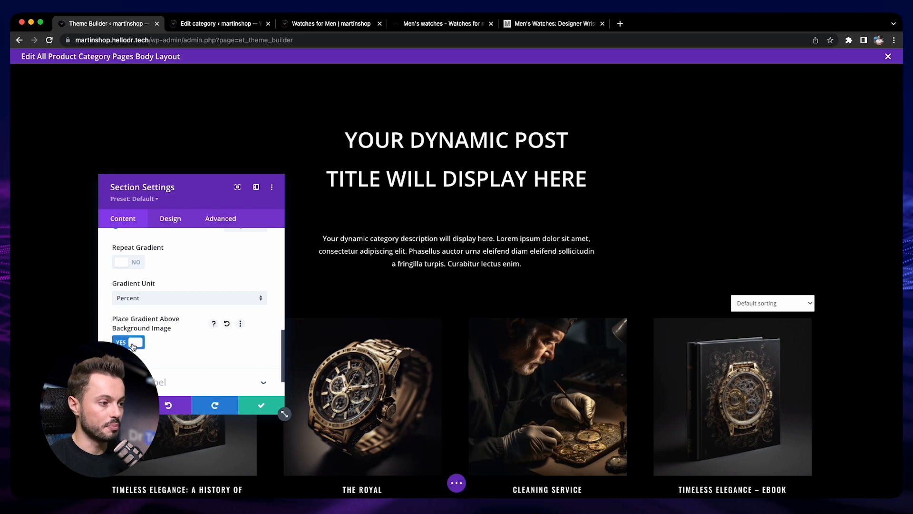
Try lowering the opacity of the gradient's end stop to rgba(0,0,0,0.44).
scroll(190, 333, up, 5)
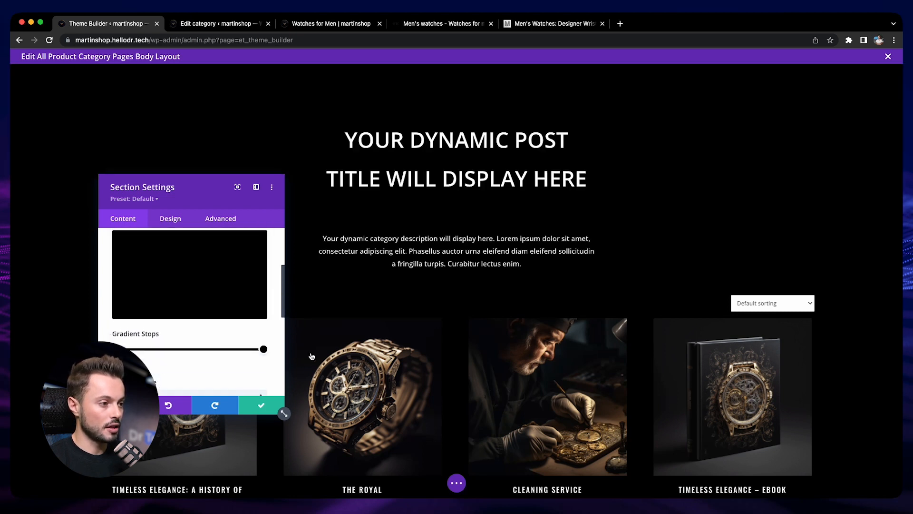
click(264, 349)
drag(256, 248, 259, 284)
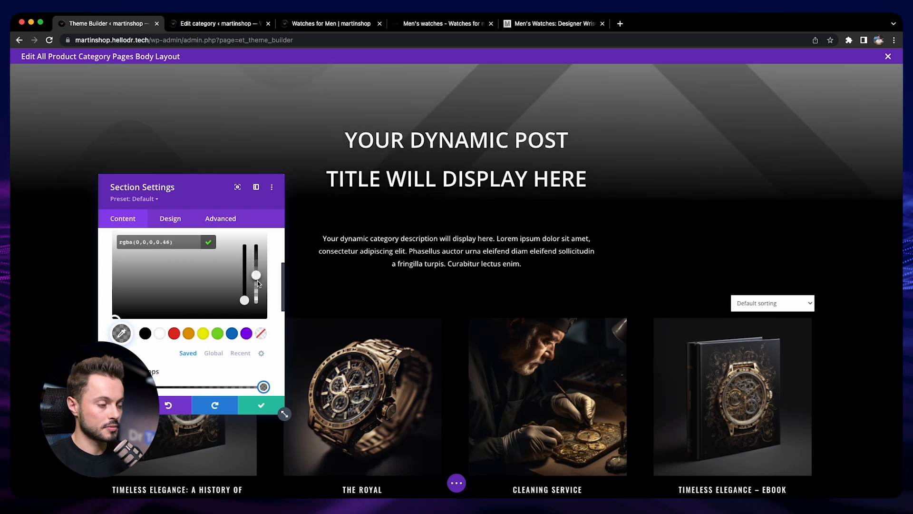
scroll(258, 284, down, 1)
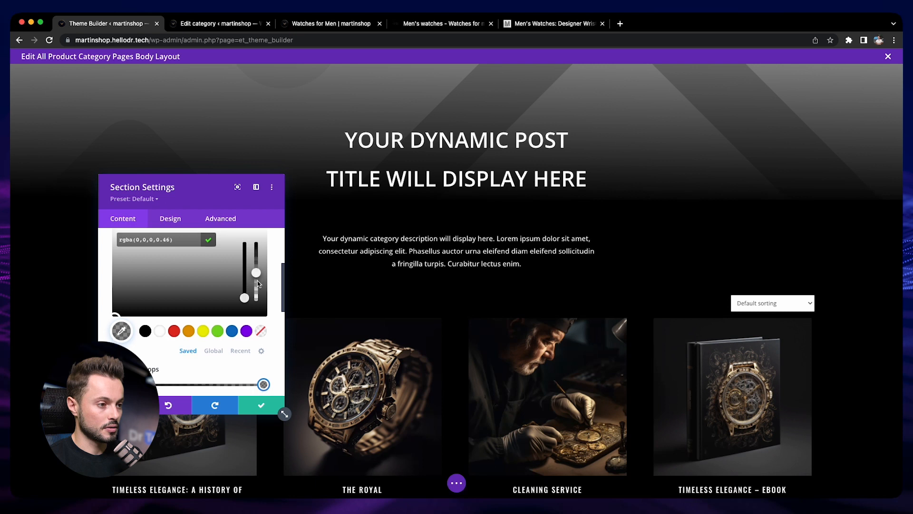
scroll(270, 289, up, 2)
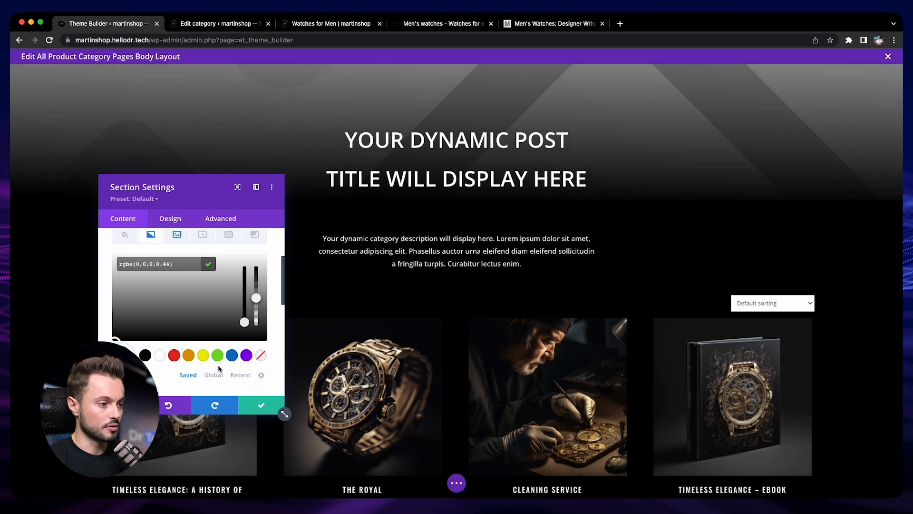
Undo the opacity changes to the gradient's end stop.
click(182, 405)
click(162, 411)
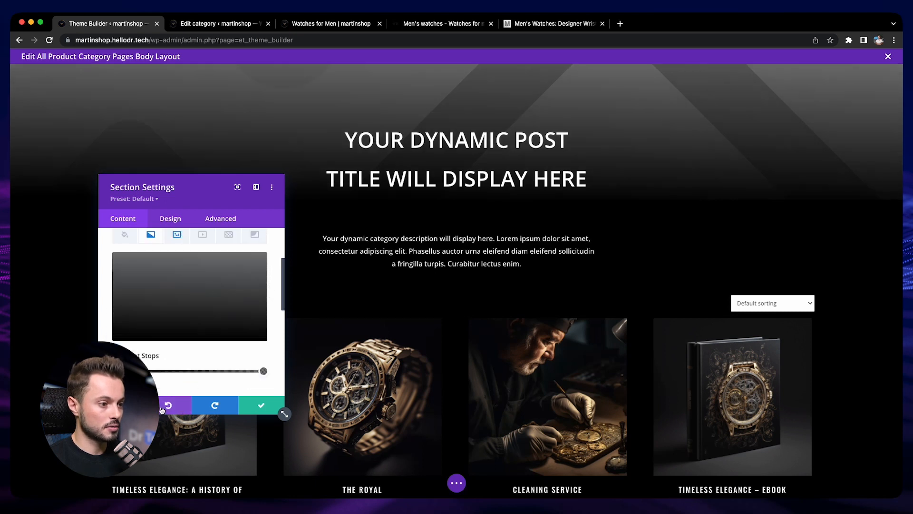
click(164, 408)
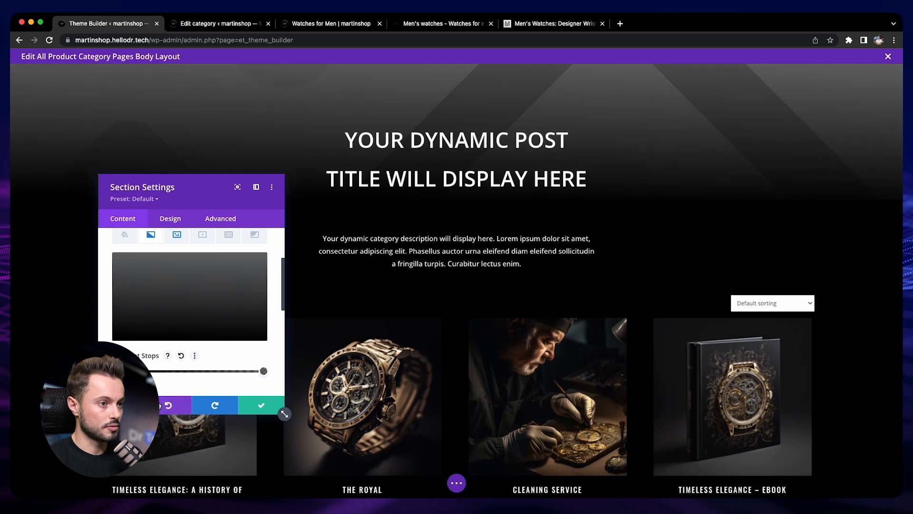
click(164, 408)
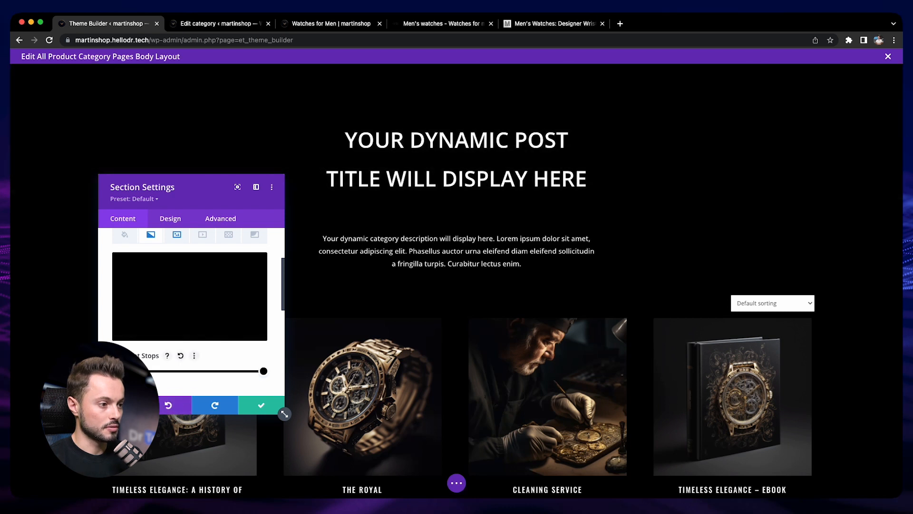
Lower the opacity of the title section gradient's start stop to rgba(0,0,0,0.45) and save the layout.
click(116, 371)
drag(256, 267, 256, 296)
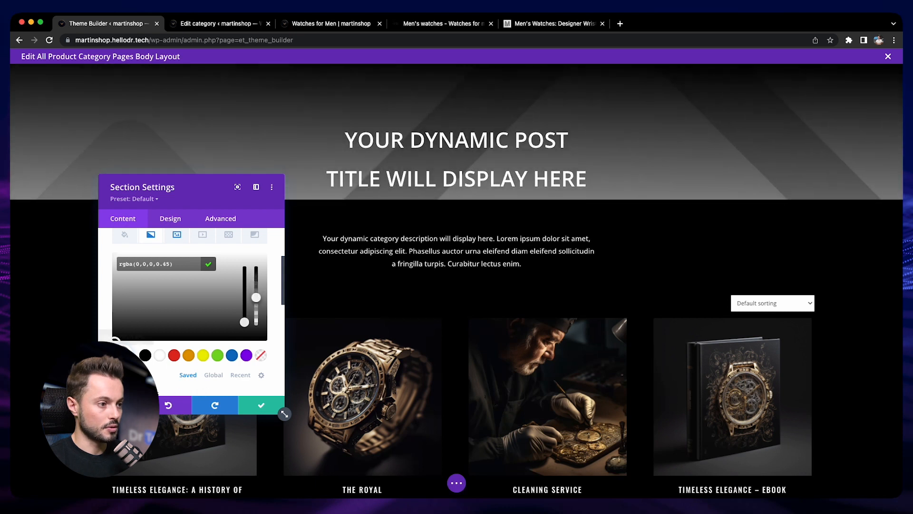
click(456, 482)
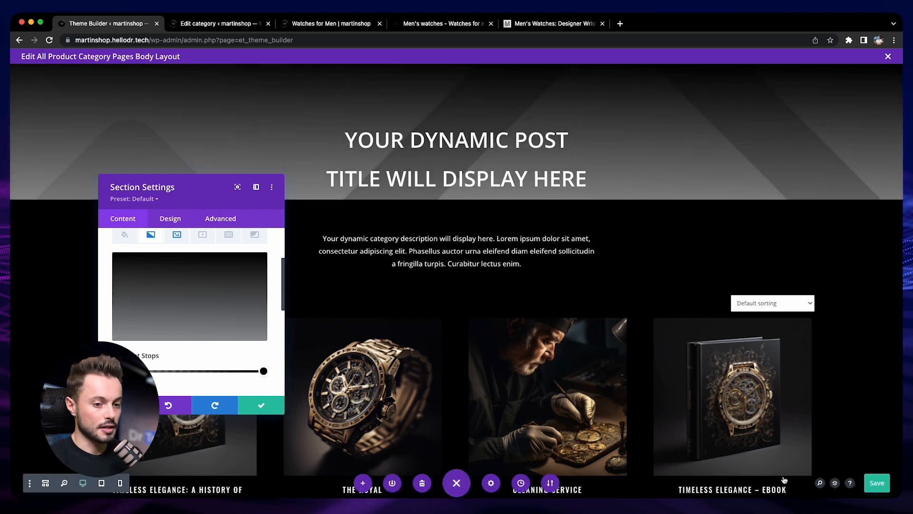
click(879, 485)
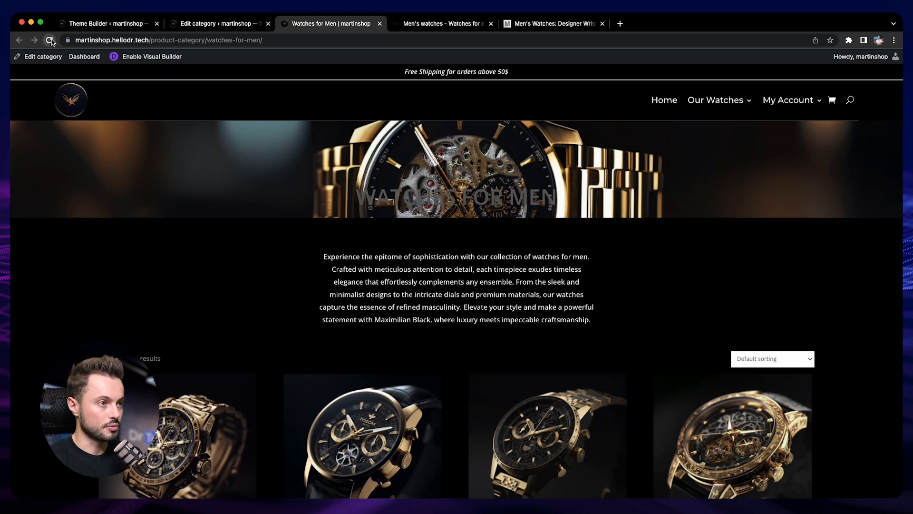
Check the gradient overlay on the reloaded live Watches for Men page and apply the section settings in the Theme Builder.
click(50, 41)
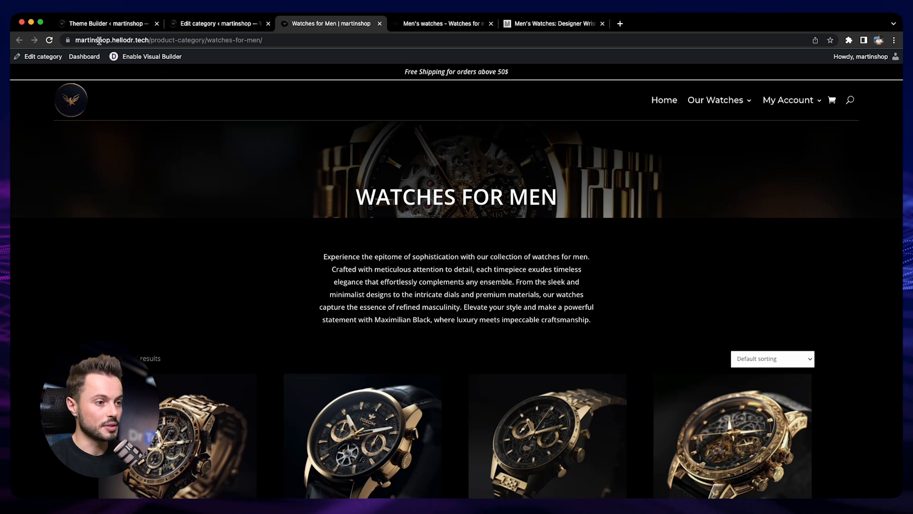
click(107, 24)
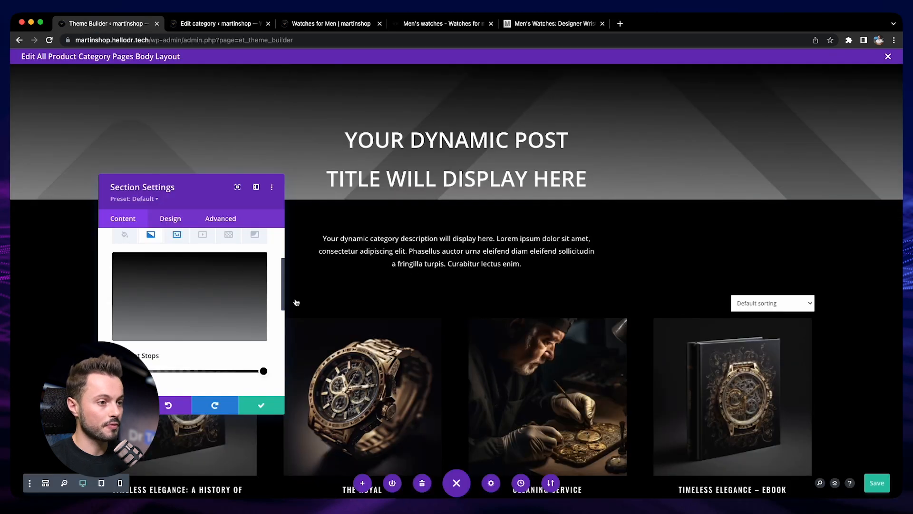
click(274, 400)
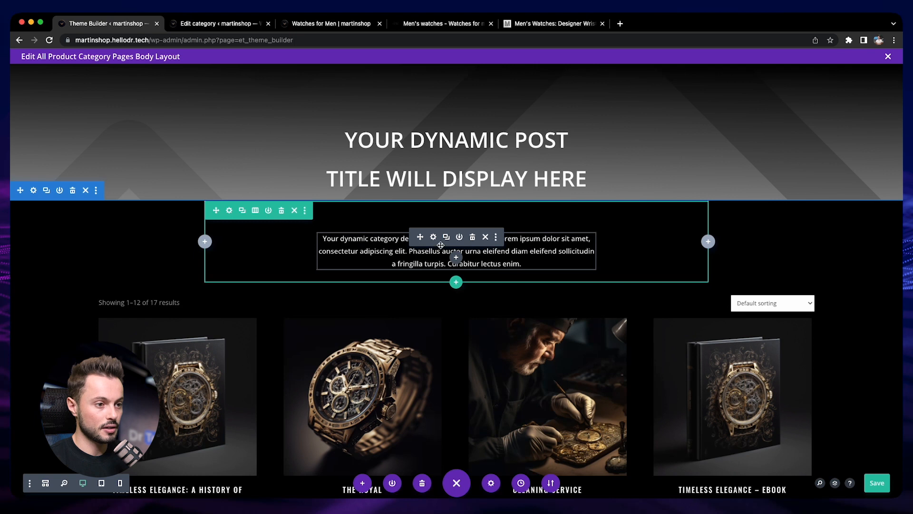
Reset the category description text's maximum width to its default and save the layout.
click(433, 241)
click(171, 218)
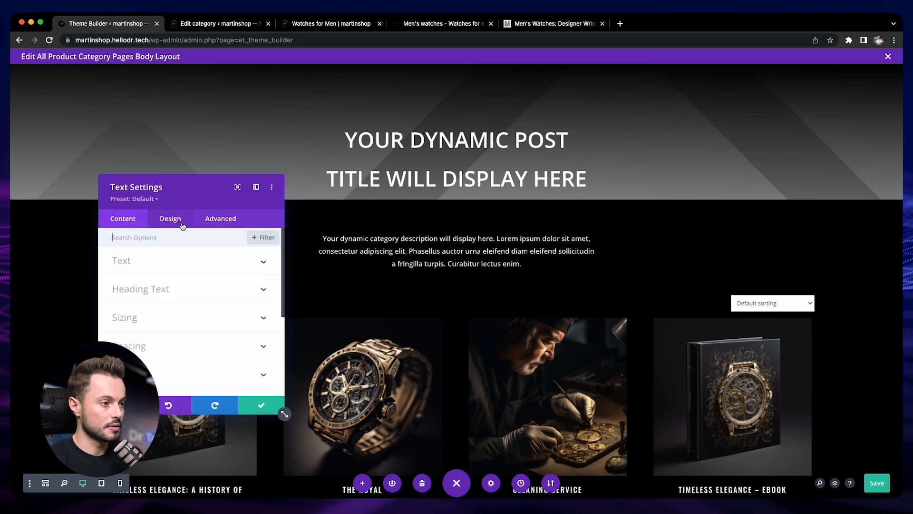
click(149, 295)
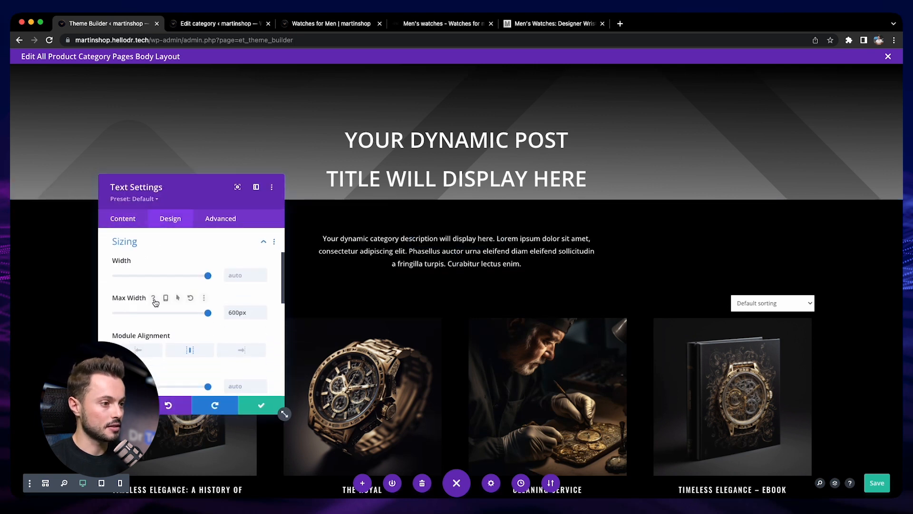
click(195, 299)
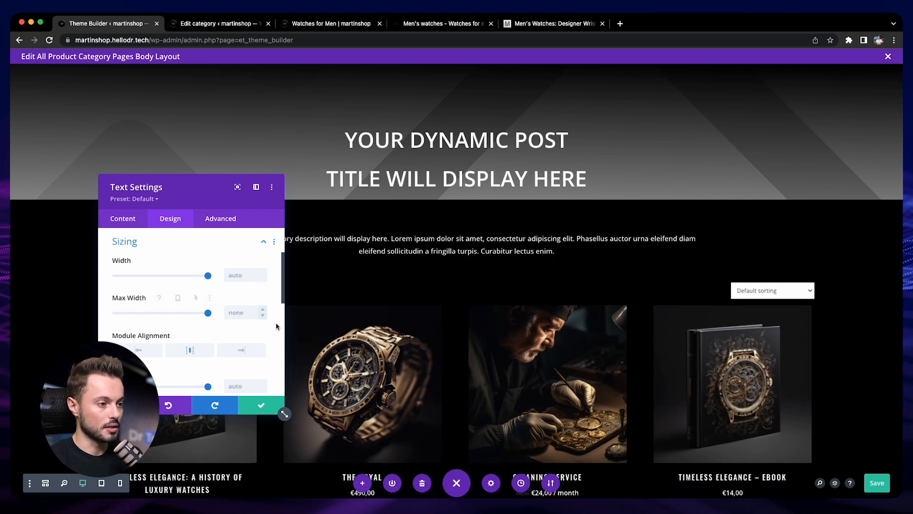
click(262, 405)
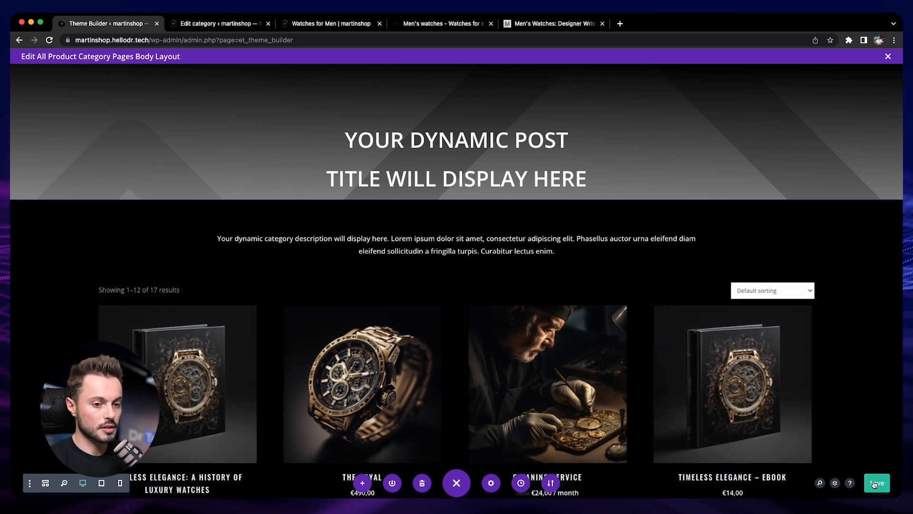
Reload the live Watches for Men page and check the description's width and the product grid below it.
key(super+3)
click(49, 41)
scroll(78, 271, down, 8)
scroll(81, 272, up, 2)
scroll(80, 272, up, 6)
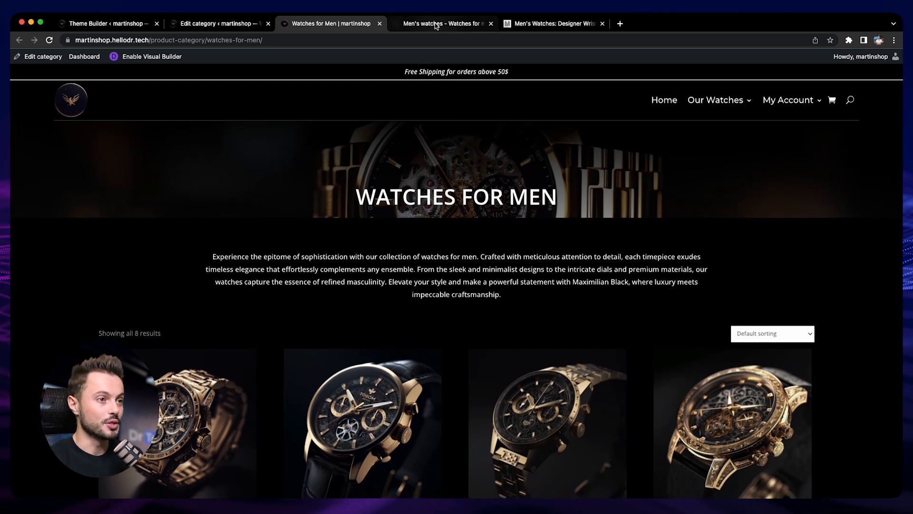
Examine the best sellers section and product listing on the Daniel Wellington men's watches page.
click(436, 25)
scroll(207, 262, down, 3)
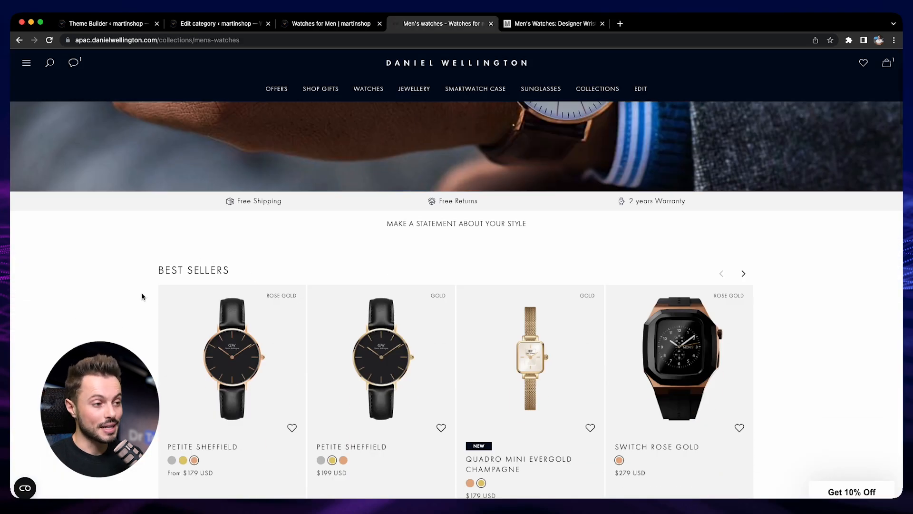
scroll(140, 296, down, 2)
scroll(142, 296, down, 3)
scroll(142, 297, down, 1)
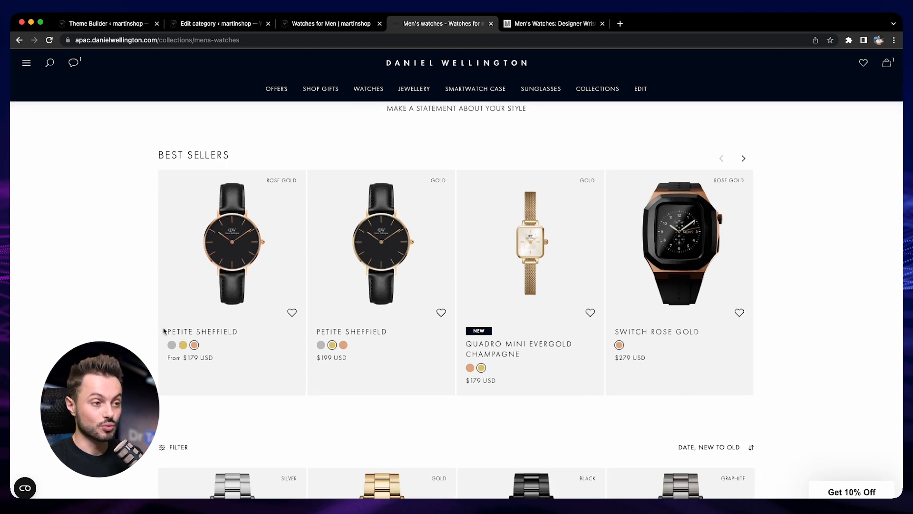
scroll(247, 55, up, 2)
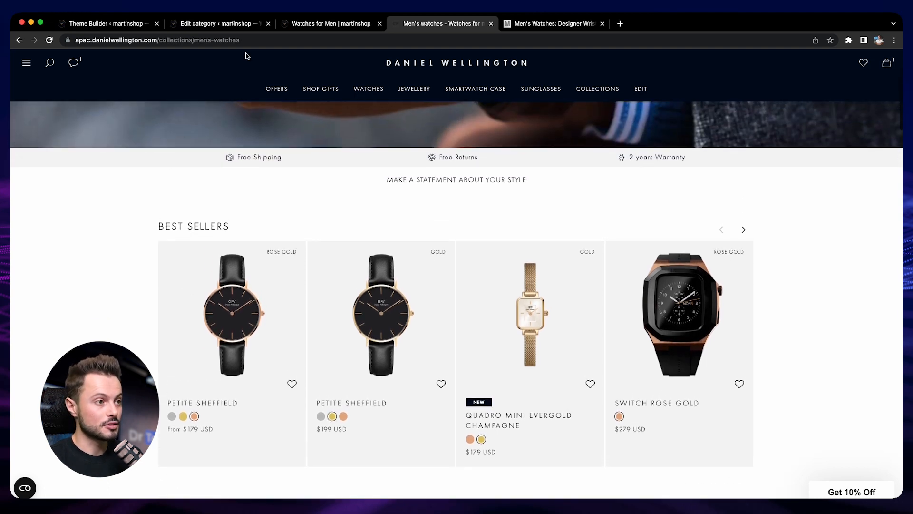
Duplicate the products row in the Theme Builder's product category body layout.
click(125, 24)
scroll(178, 218, down, 2)
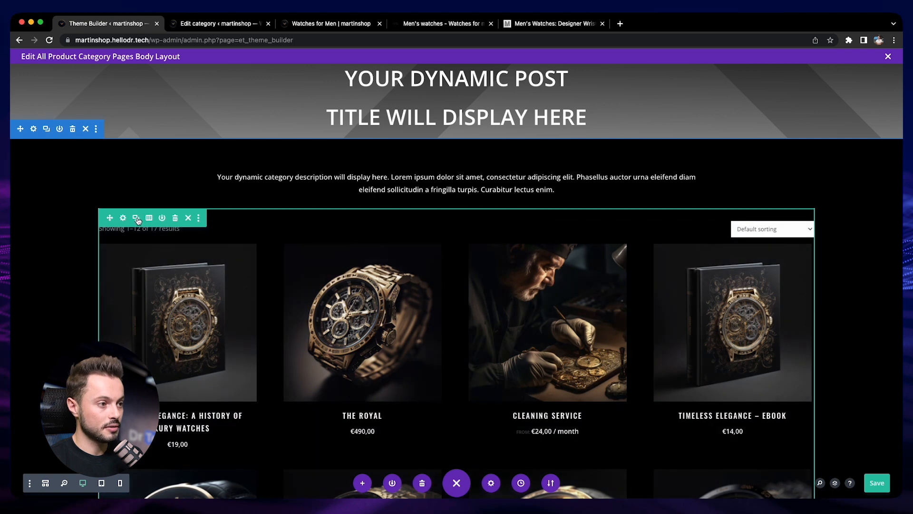
click(136, 218)
scroll(428, 322, down, 10)
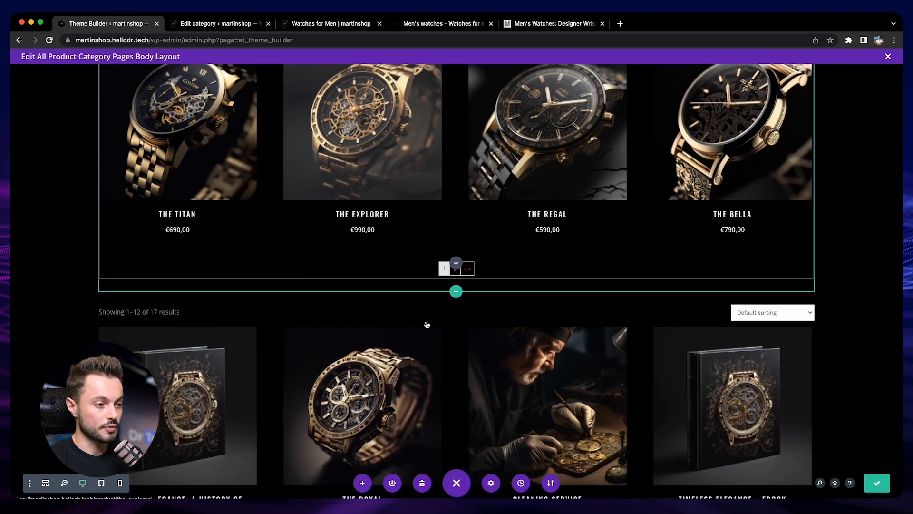
scroll(429, 228, up, 3)
scroll(434, 243, up, 1)
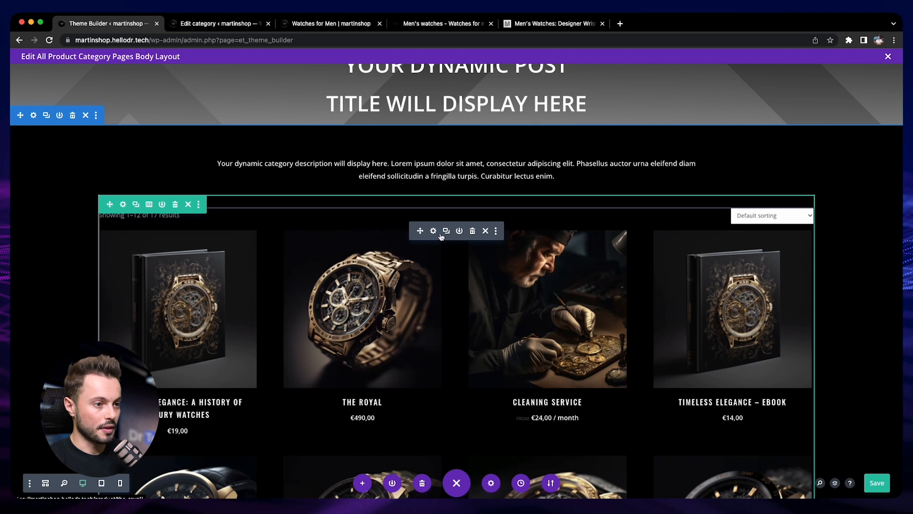
Set the product count of the upper Woo Products module to 4.
click(433, 230)
scroll(154, 335, down, 2)
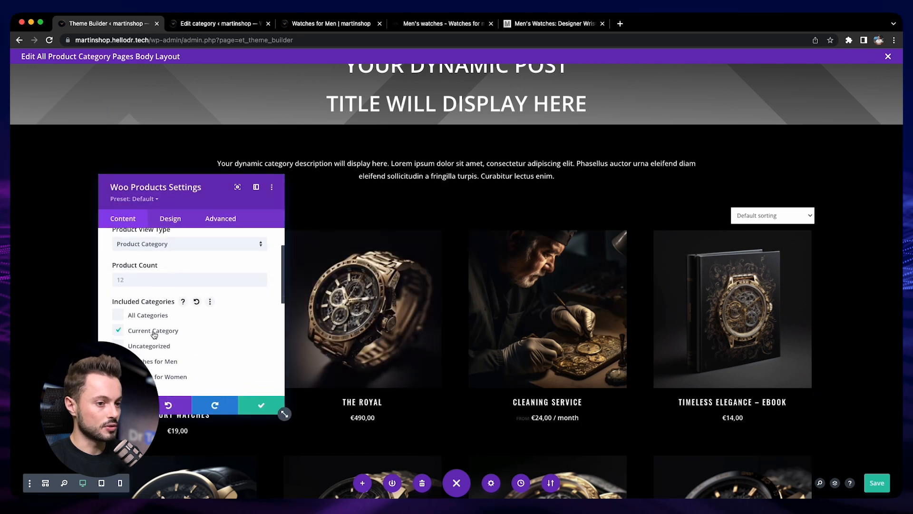
click(129, 282)
text(4)
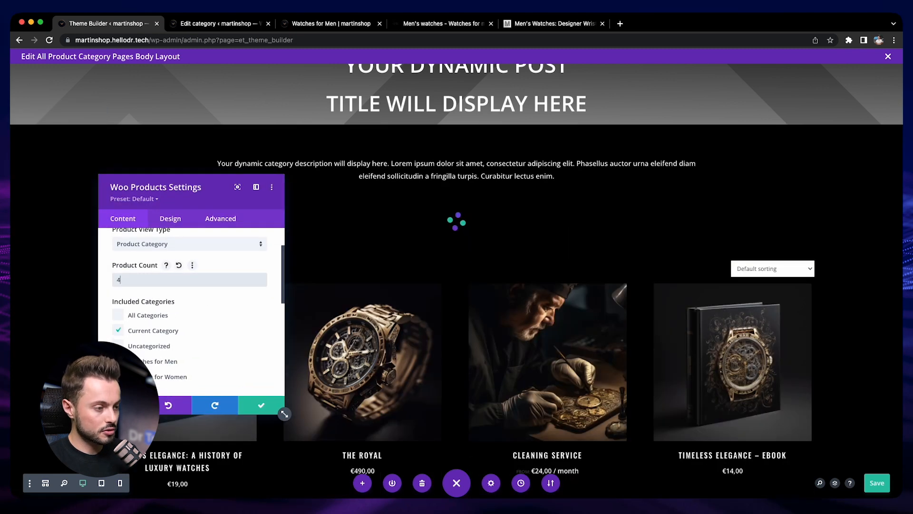
Turn off pagination for the upper Woo Products module and apply its settings.
scroll(143, 340, down, 5)
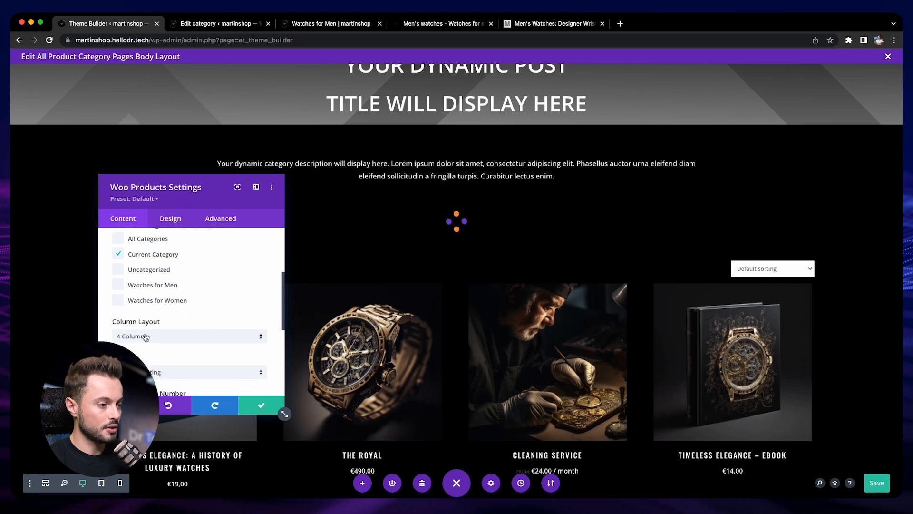
scroll(171, 350, down, 2)
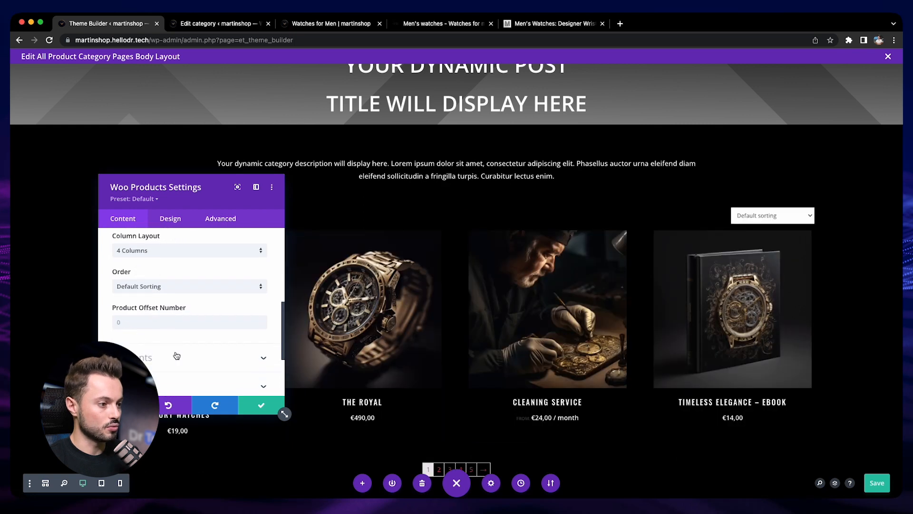
click(176, 356)
click(136, 278)
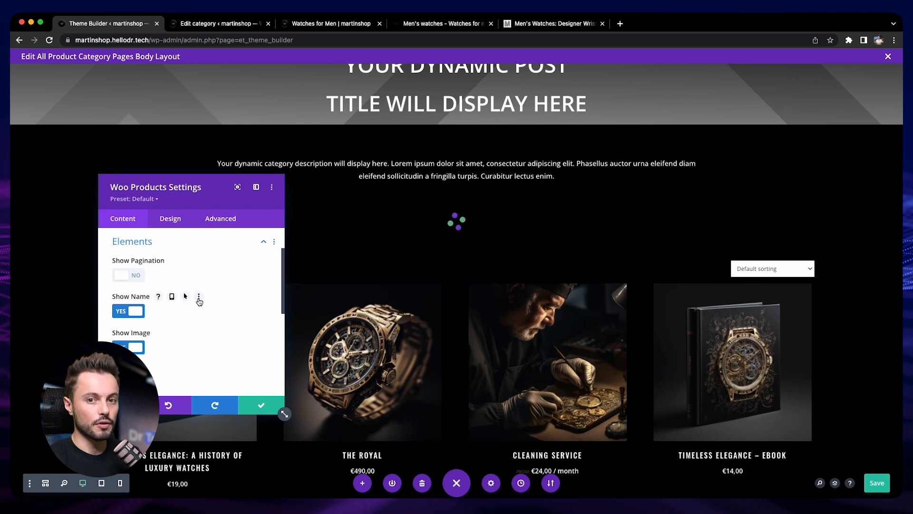
scroll(264, 385, up, 1)
click(266, 411)
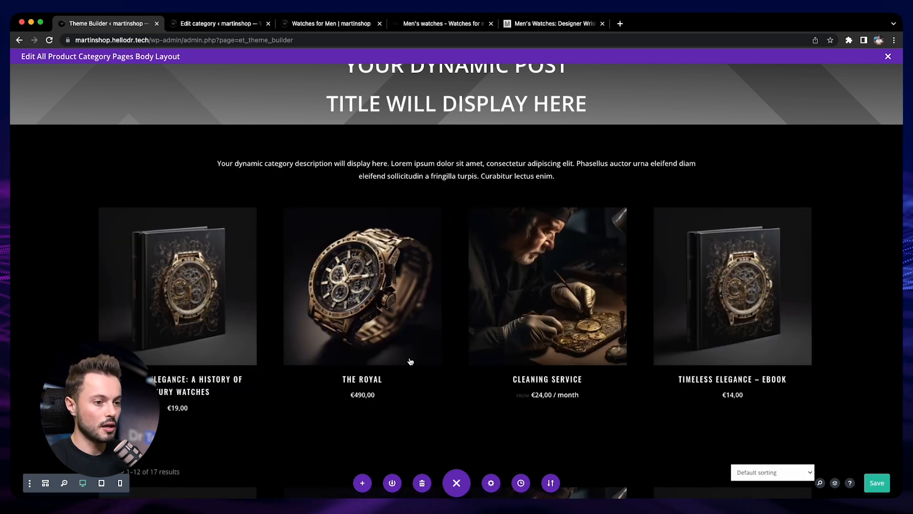
Set the product offset number of the lower Woo Products module to 4 and check the products in its grid.
scroll(408, 359, down, 4)
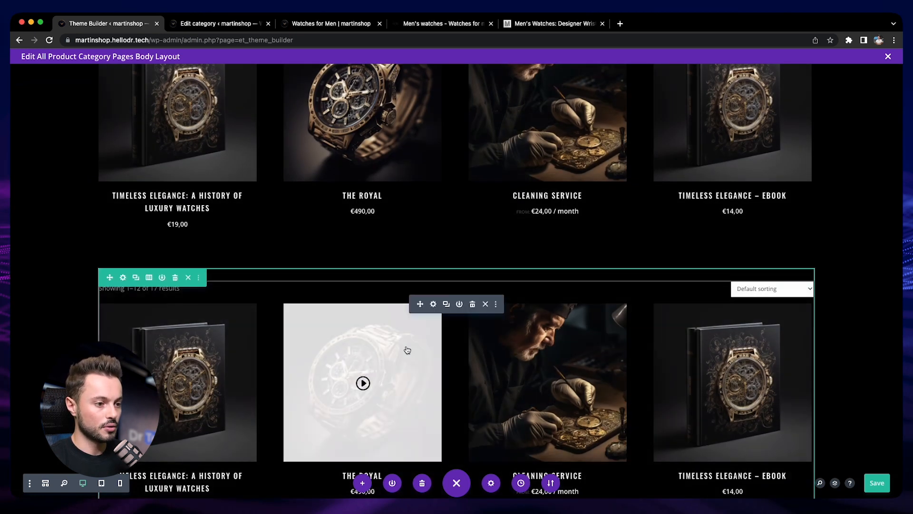
click(433, 304)
scroll(147, 311, down, 3)
scroll(146, 311, down, 2)
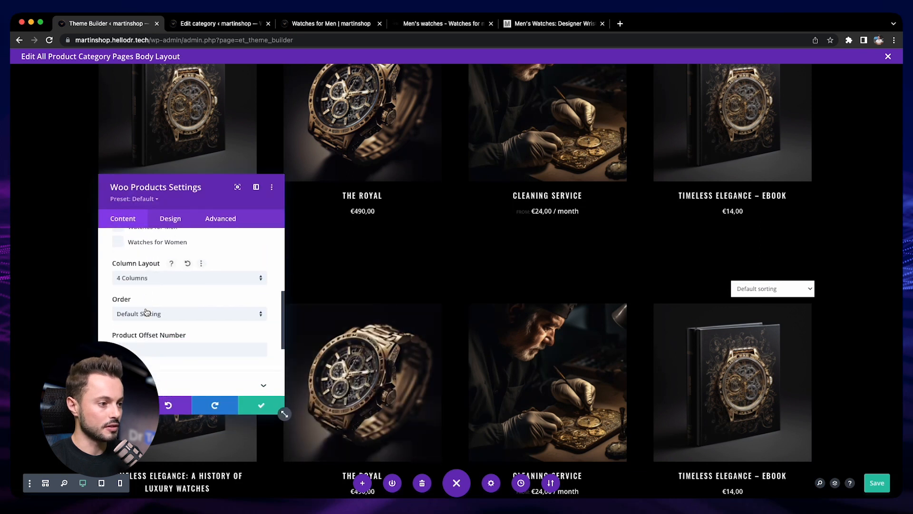
click(129, 341)
text(1)
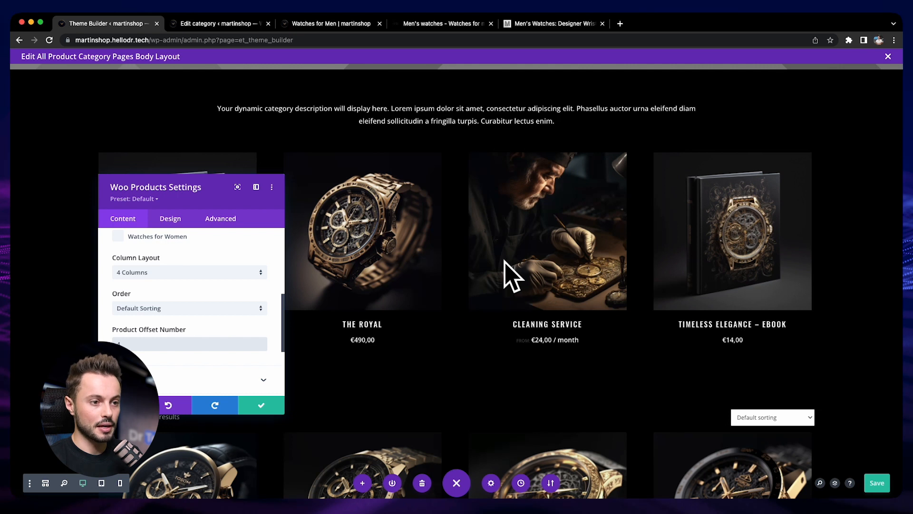
scroll(505, 265, down, 2)
click(267, 410)
scroll(181, 399, down, 2)
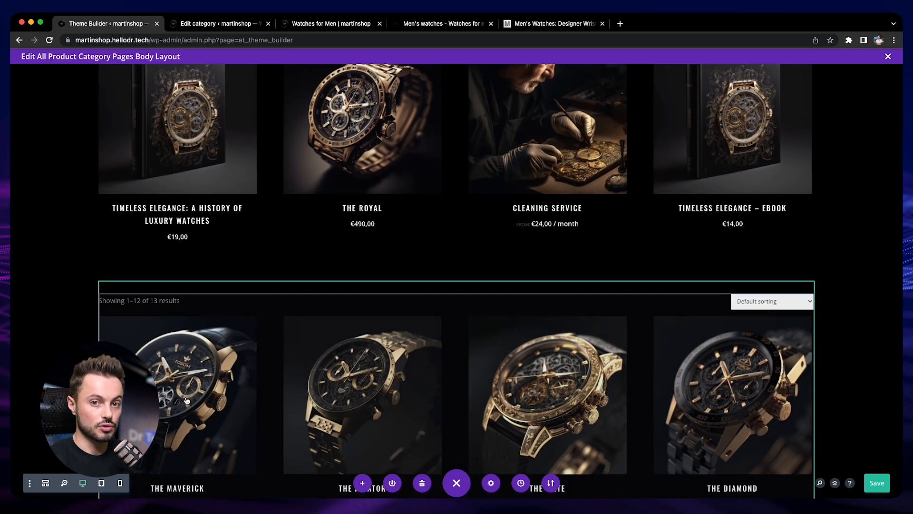
scroll(189, 399, down, 3)
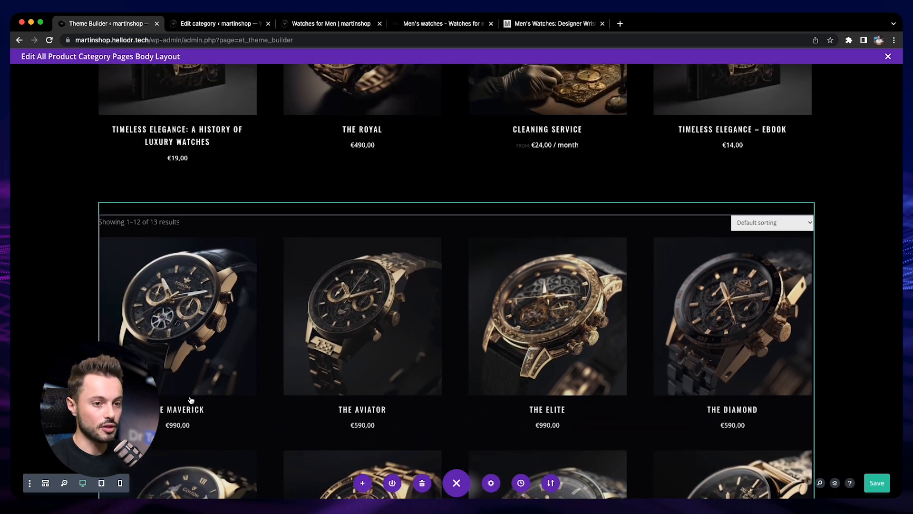
Insert a Text module below the product grid in the upper products row.
scroll(189, 400, up, 7)
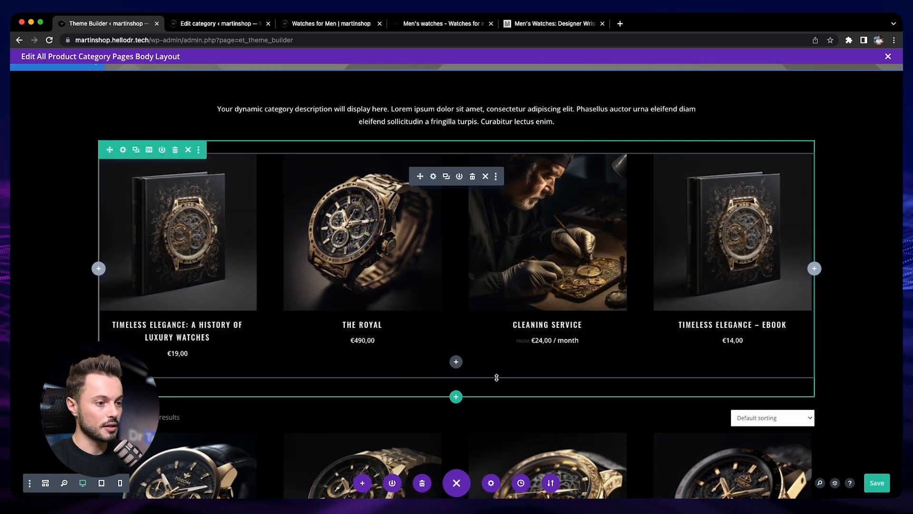
click(452, 362)
text(text)
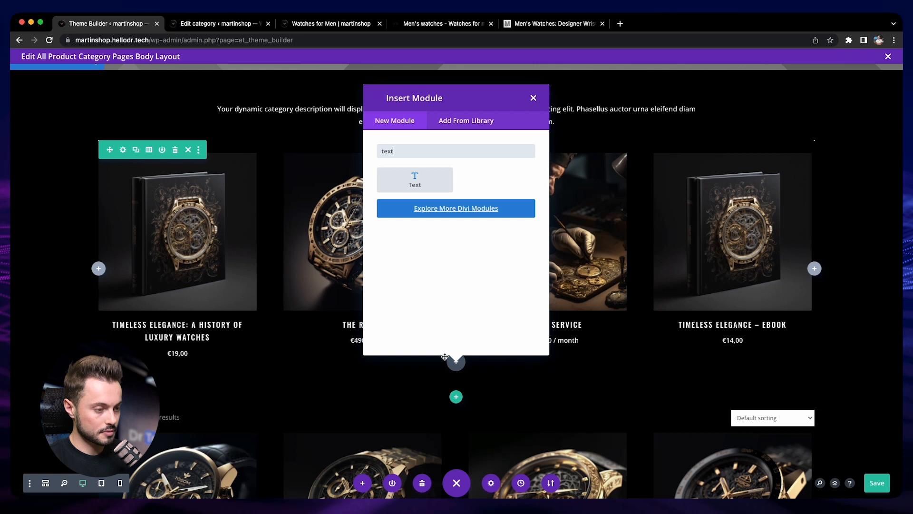
click(421, 184)
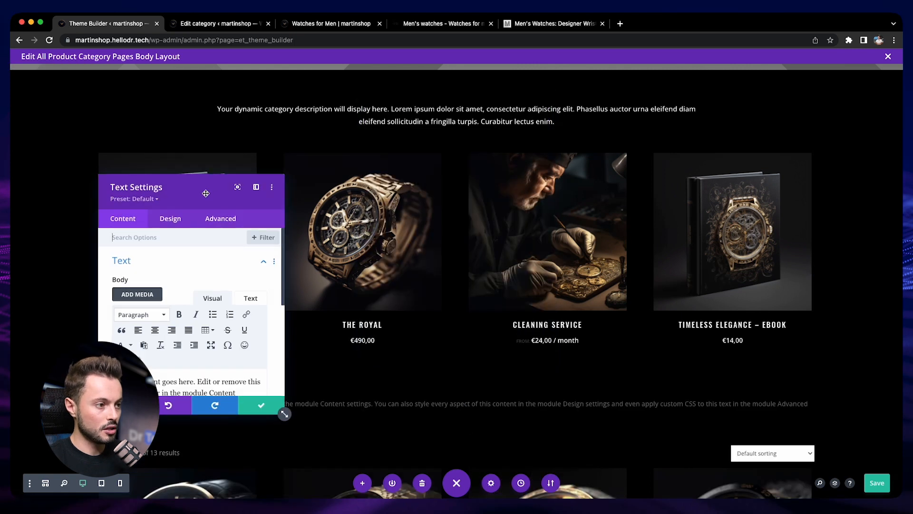
Replace the new text module's placeholder content with "Best Sellers" and move the module above the upper product grid.
drag(211, 195, 622, 193)
scroll(622, 193, down, 2)
scroll(604, 309, down, 2)
double_click(612, 335)
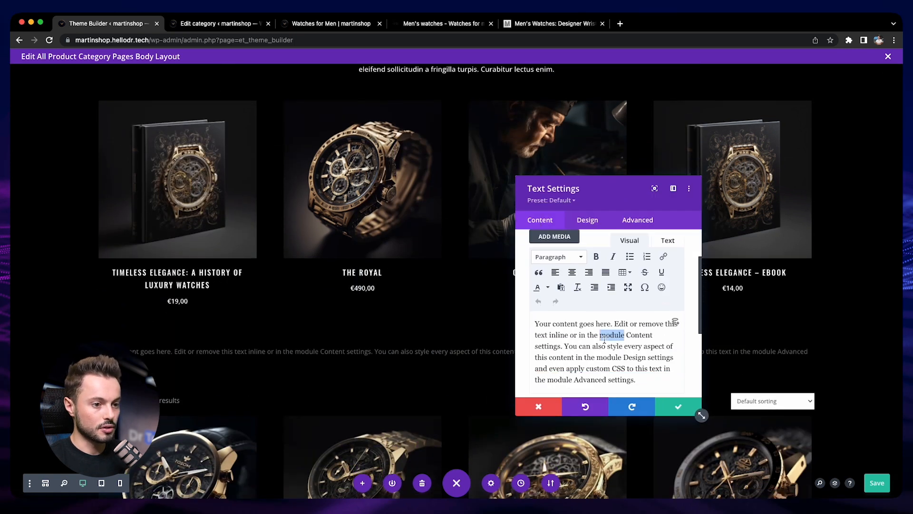
triple_click(605, 340)
text(Best Sellers)
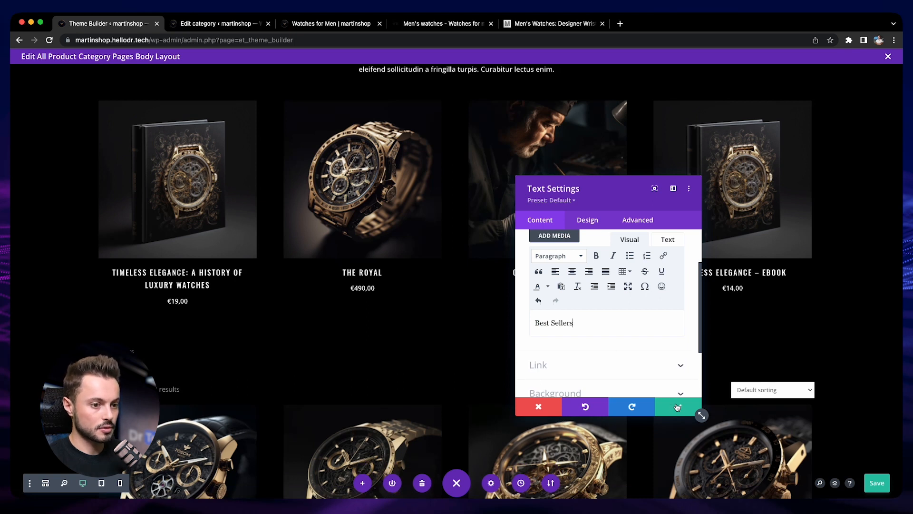
click(677, 406)
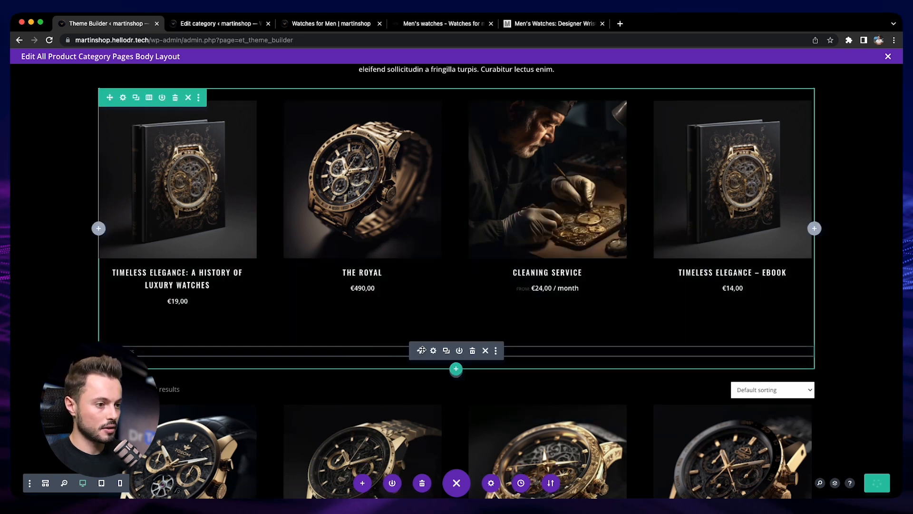
drag(421, 351, 362, 157)
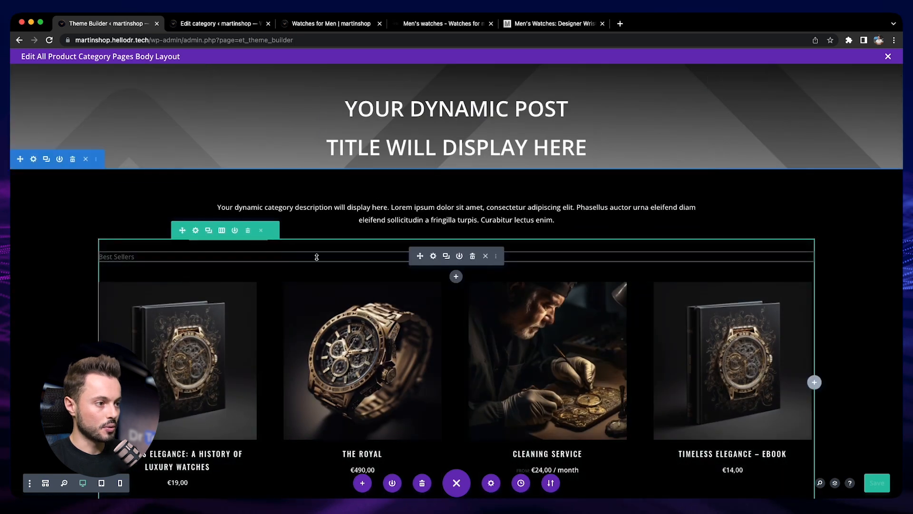
Format the "Best Sellers" text above the upper product grid as Heading 2.
click(433, 257)
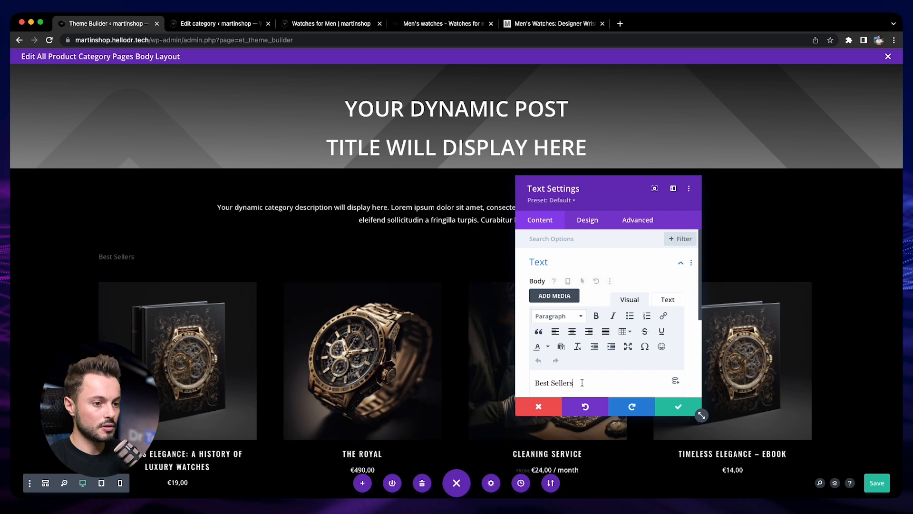
drag(582, 382, 534, 383)
click(558, 316)
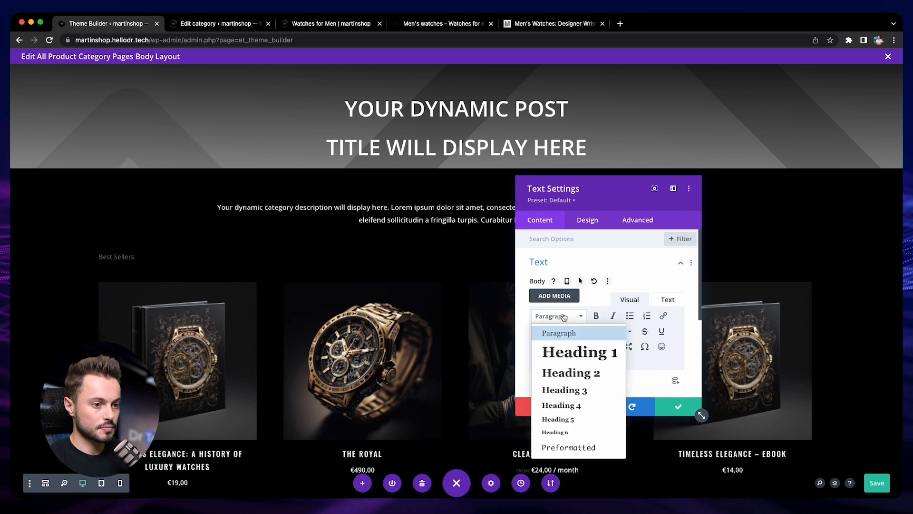
click(589, 372)
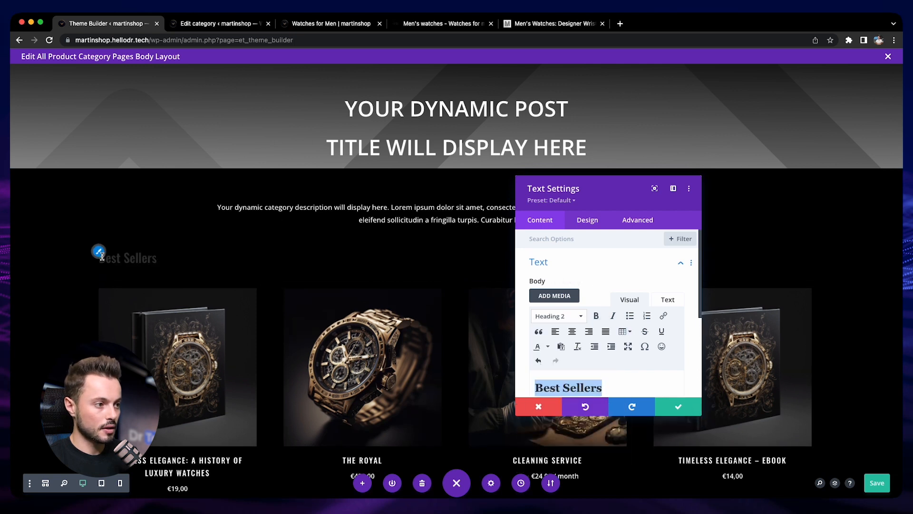
Set the Heading 2 text color of the "Best Sellers" module to white and apply its settings.
click(588, 220)
scroll(585, 332, down, 4)
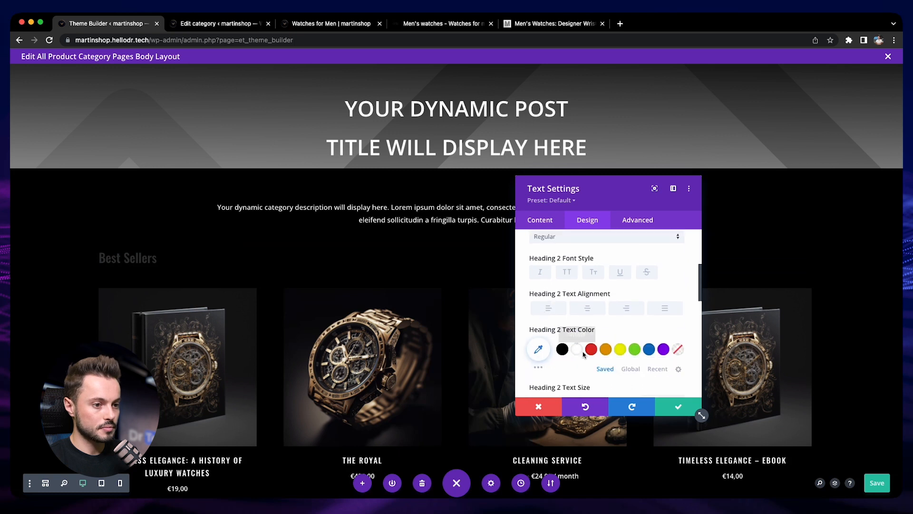
click(583, 352)
scroll(576, 323, up, 3)
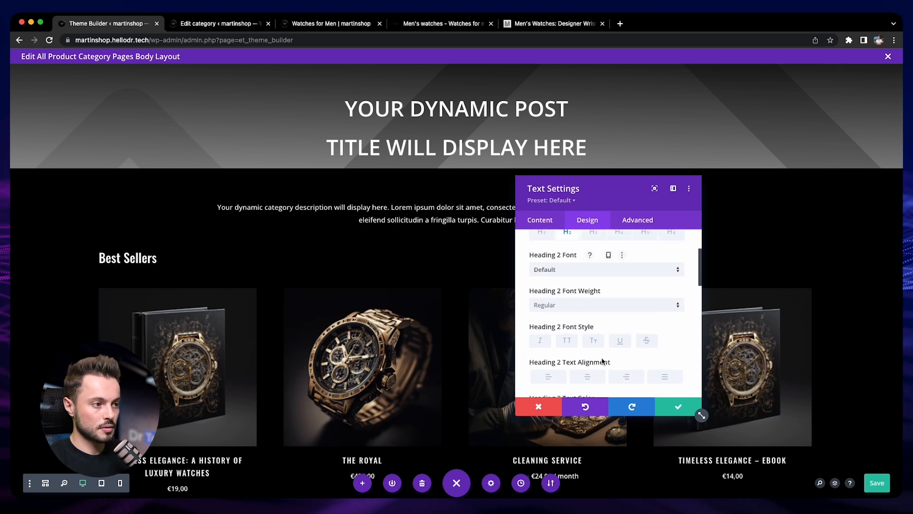
click(682, 407)
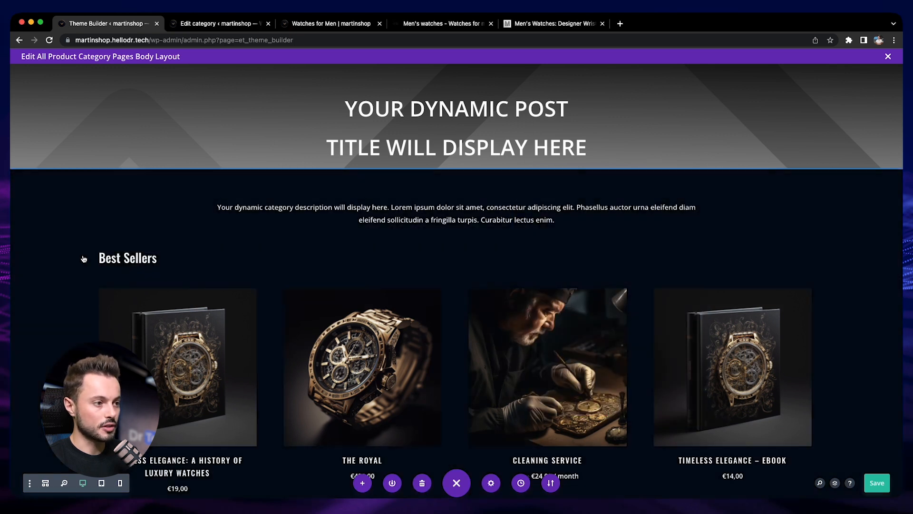
Duplicate the "Best Sellers" text module and move the copy above the lower product grid.
scroll(328, 295, down, 2)
scroll(429, 361, down, 5)
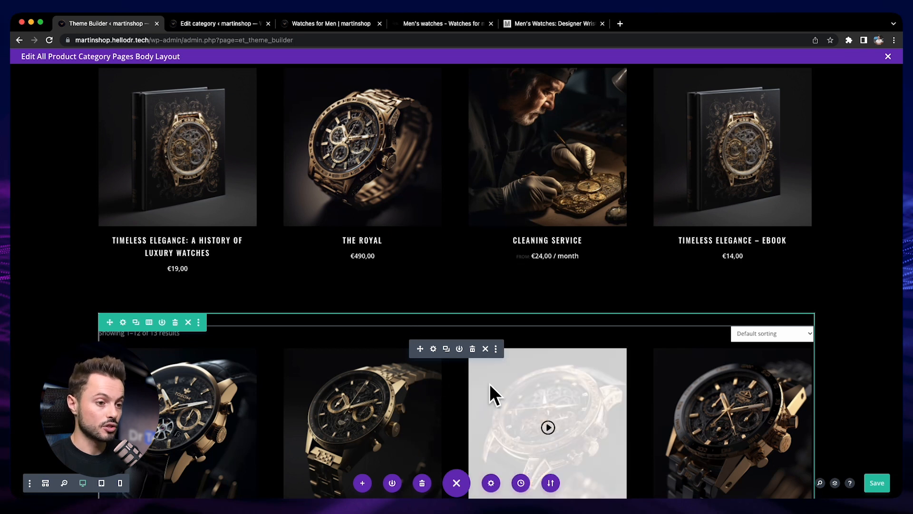
scroll(434, 410, up, 4)
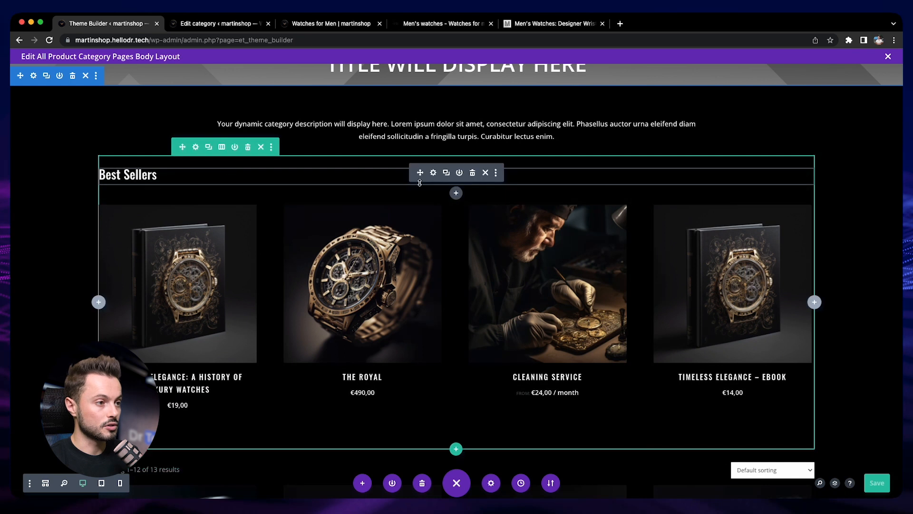
click(447, 173)
drag(420, 172, 308, 398)
scroll(362, 276, down, 2)
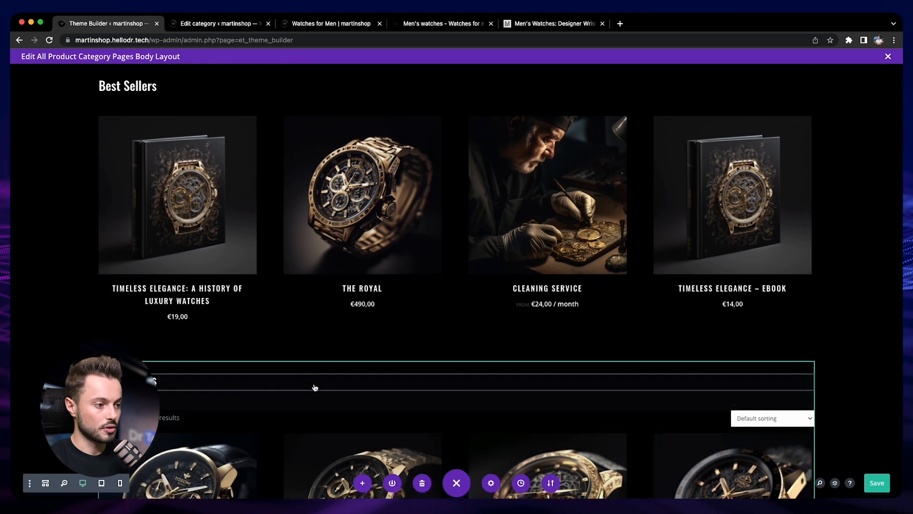
Replace the copied heading's text with "All Products" and apply the module's settings.
click(434, 378)
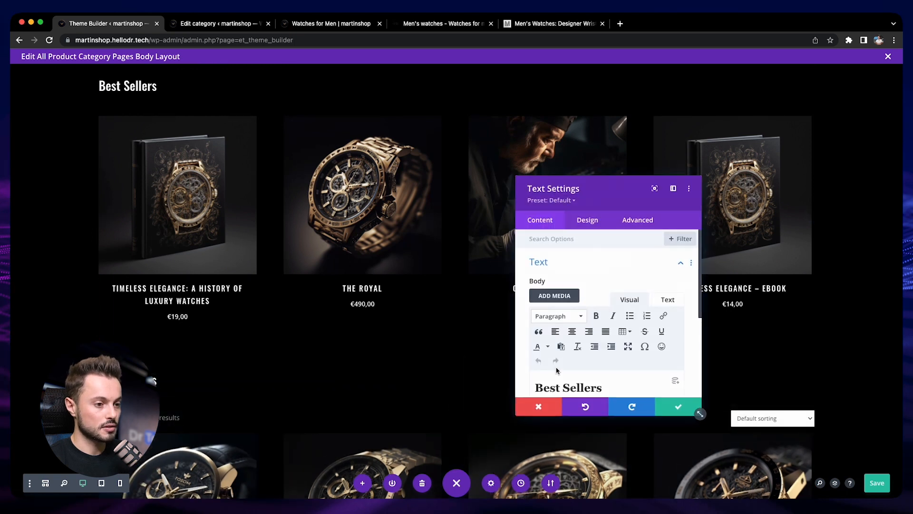
drag(605, 378, 520, 383)
text(All Products)
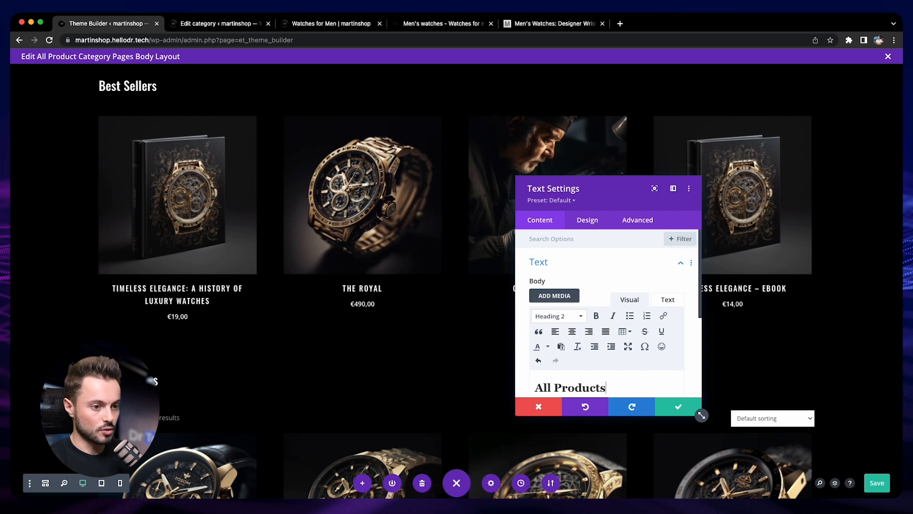
click(680, 409)
scroll(507, 395, down, 3)
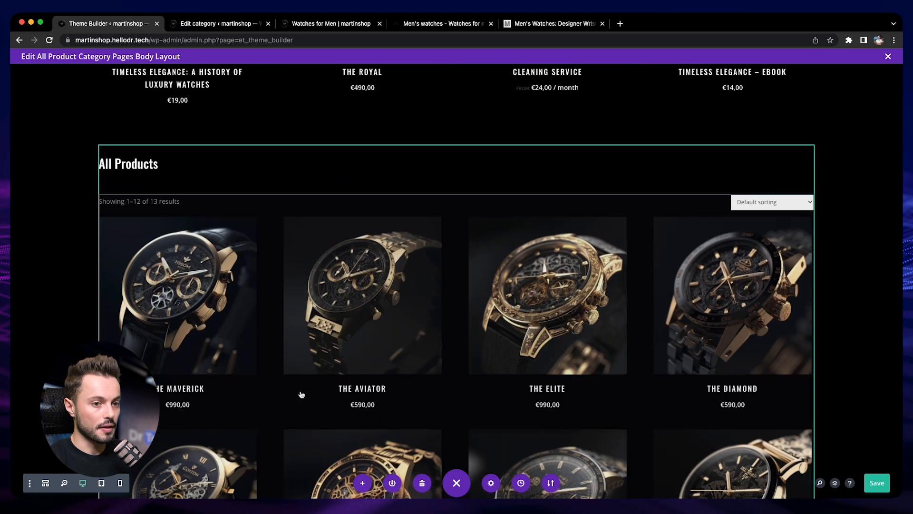
Set the order of the Best Sellers Woo Products module to Sort By Popularity and close its settings.
scroll(299, 394, up, 6)
scroll(474, 350, down, 3)
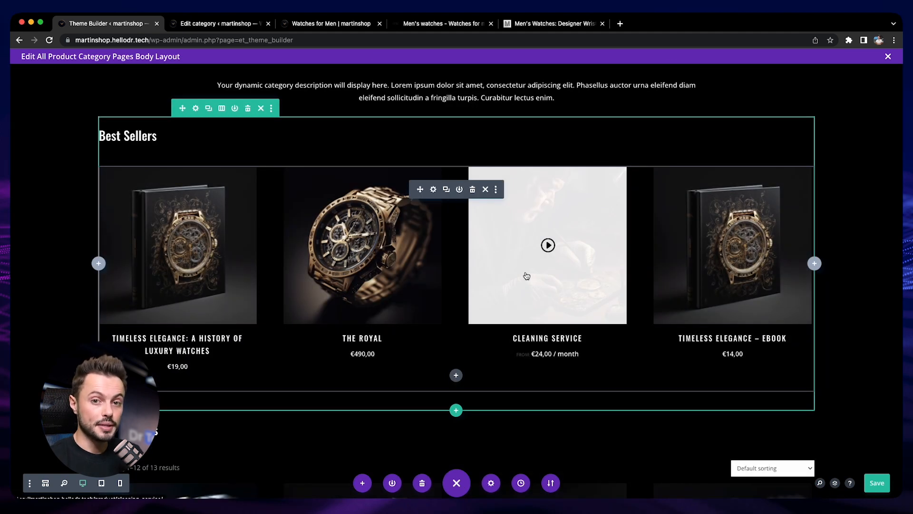
click(433, 189)
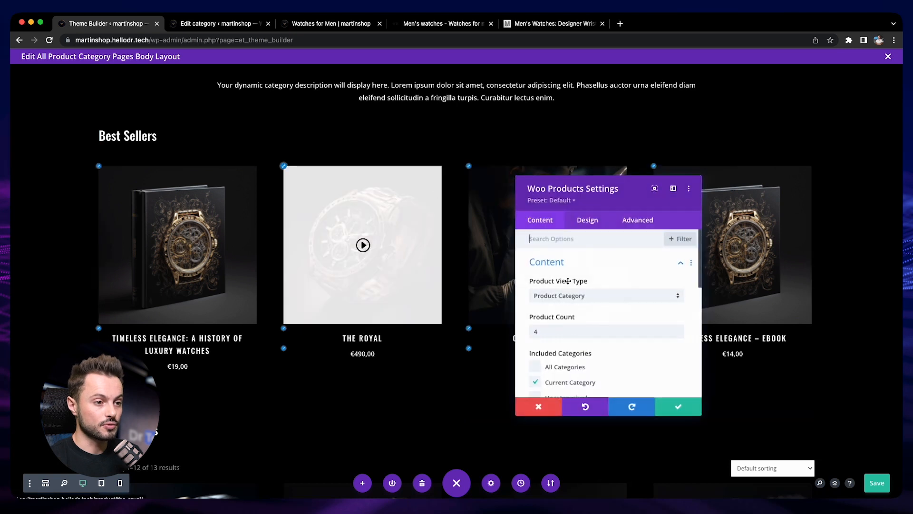
scroll(601, 289, down, 5)
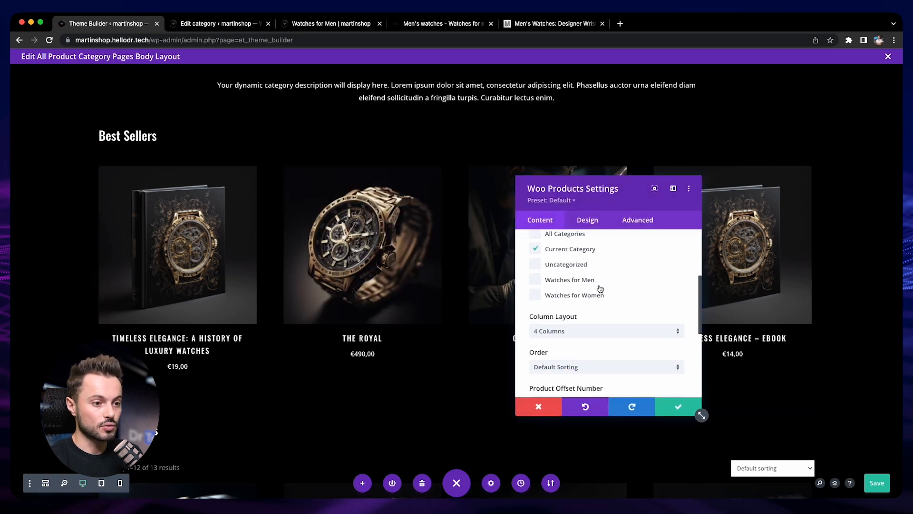
click(610, 313)
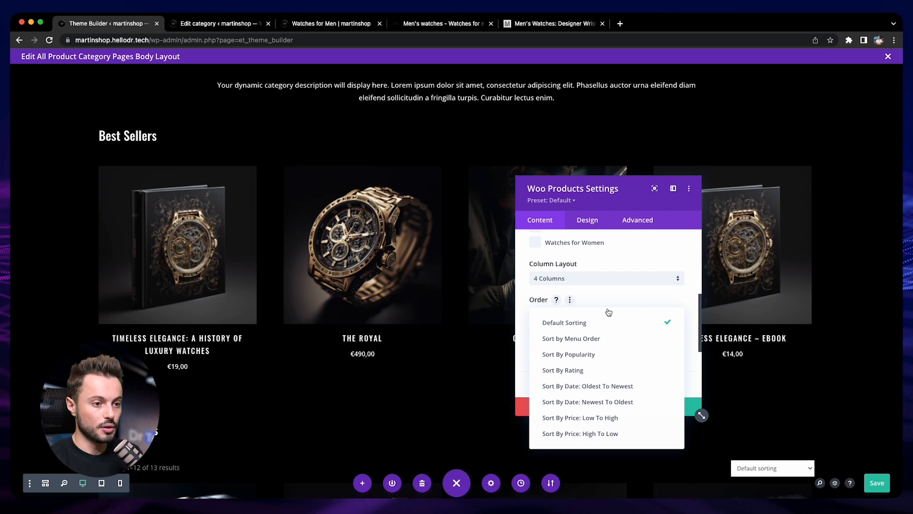
click(622, 355)
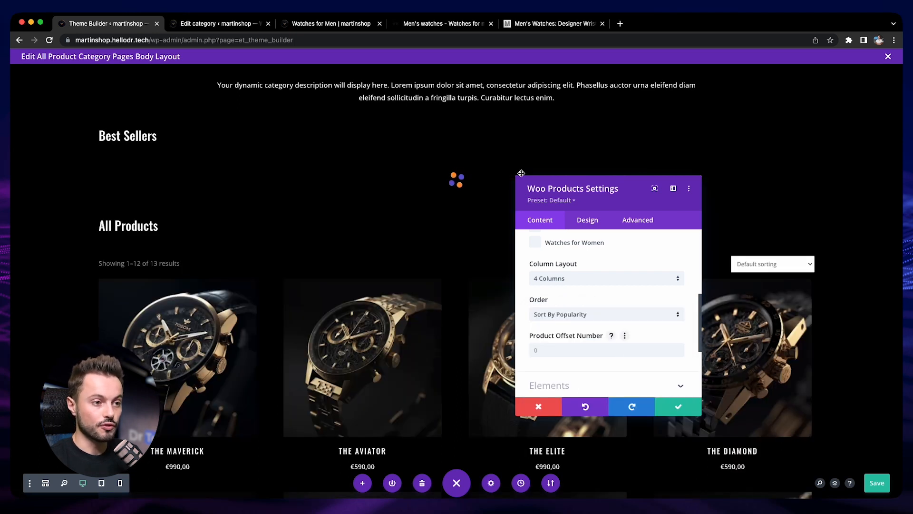
click(285, 340)
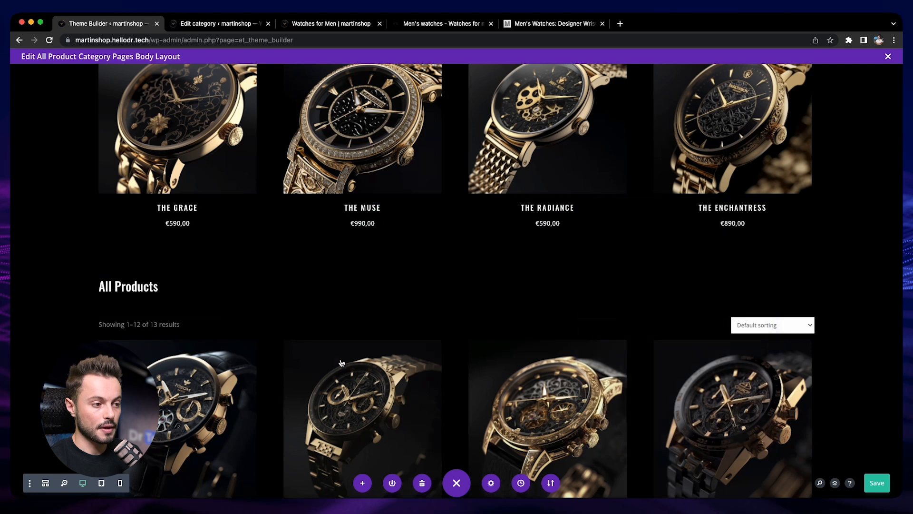
Set the order of the All Products Woo Products module to Sort By Popularity and apply its settings.
scroll(343, 363, down, 2)
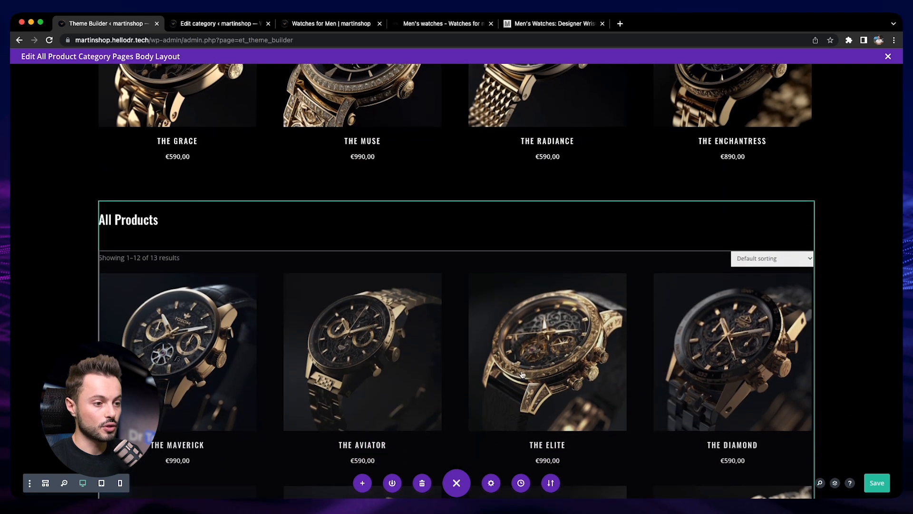
mouse_move(442, 280)
click(433, 264)
scroll(657, 333, down, 5)
click(662, 374)
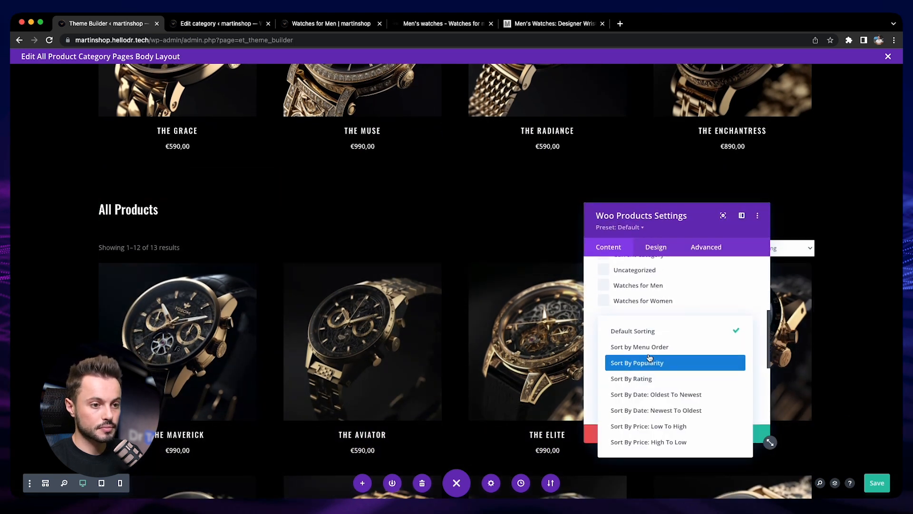
click(650, 362)
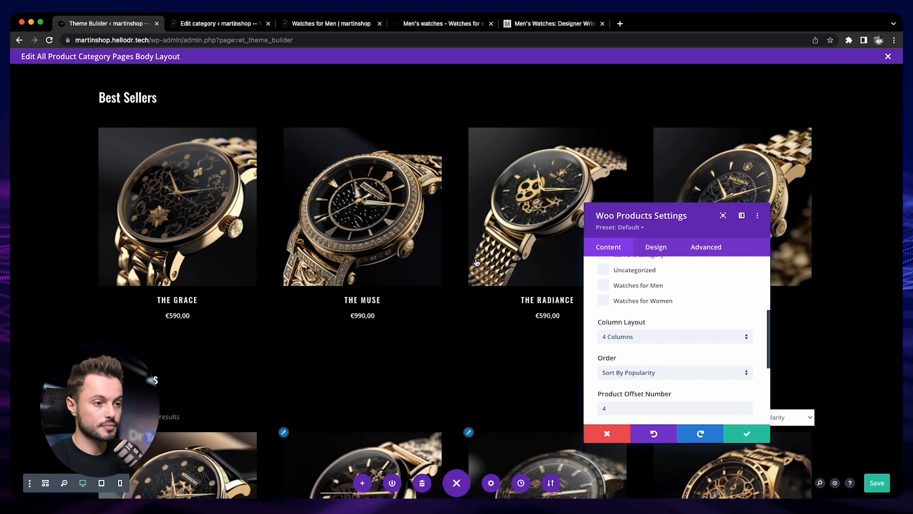
scroll(509, 336, down, 2)
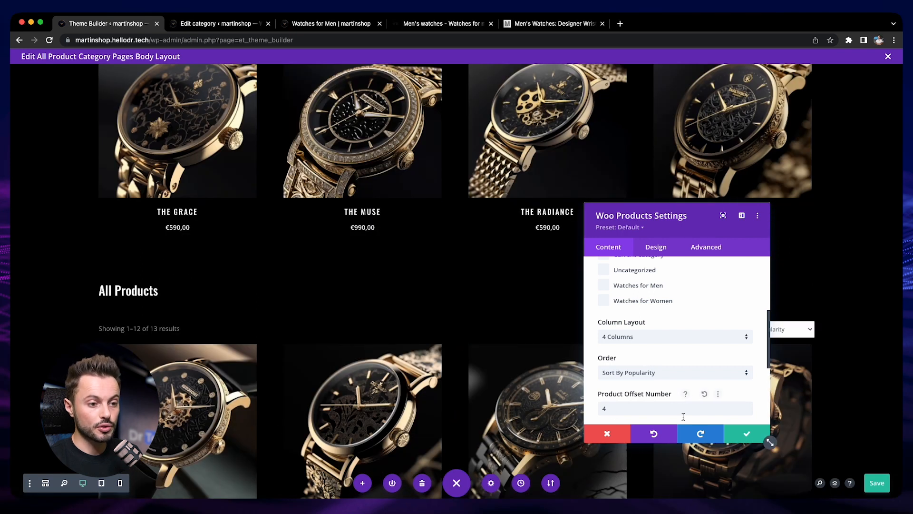
click(748, 432)
Review both product grids and save the category page body layout.
scroll(547, 398, down, 10)
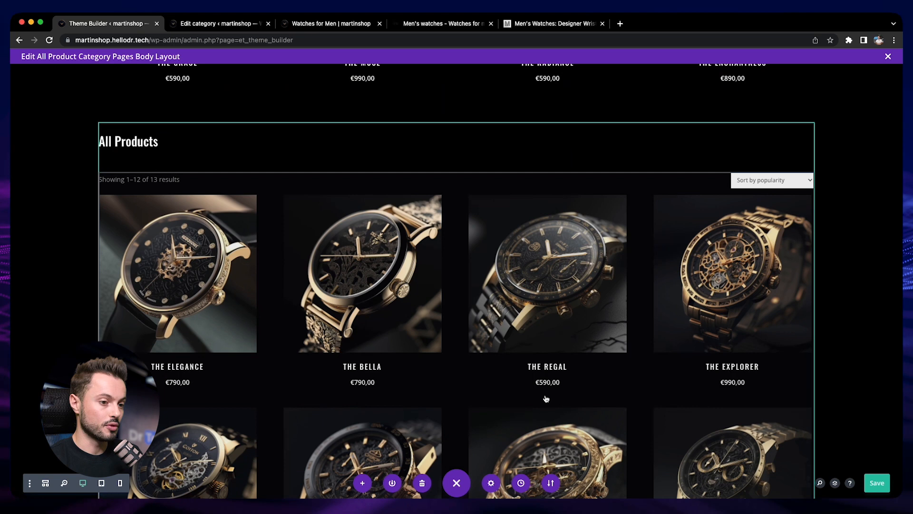
scroll(547, 398, up, 15)
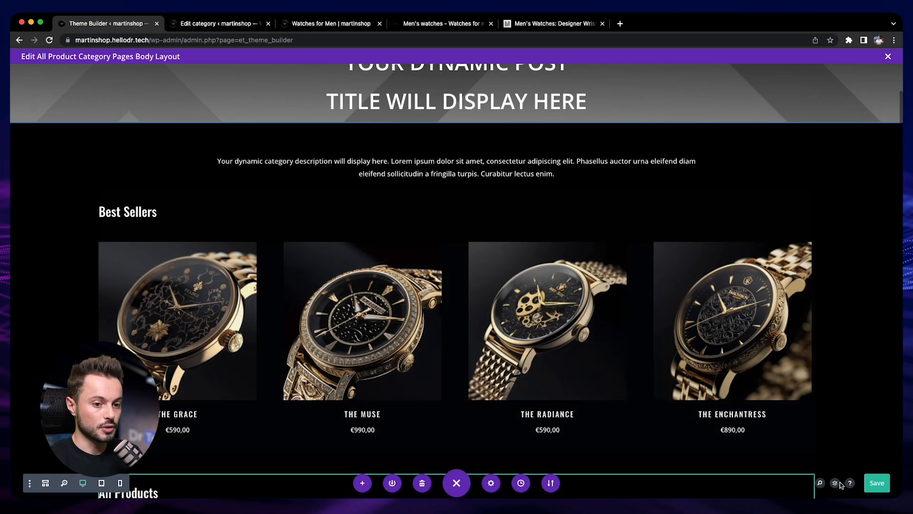
click(874, 484)
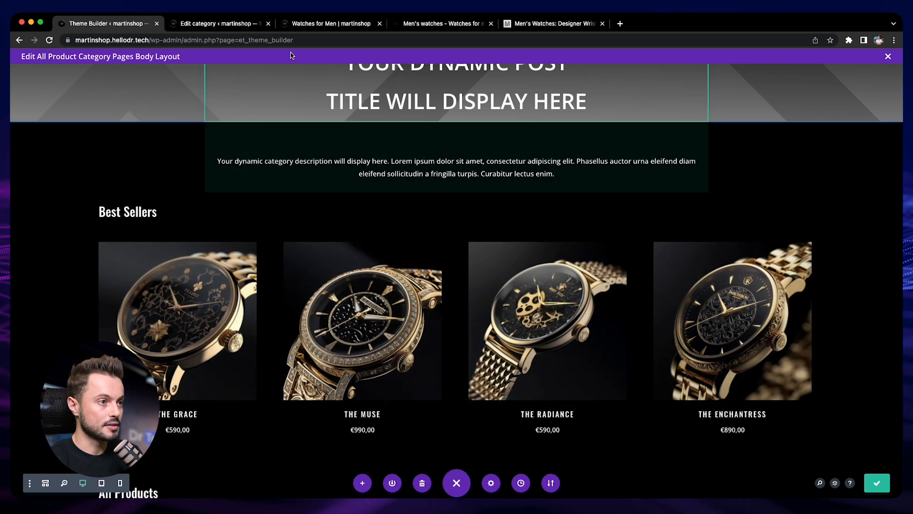
Reload the live Watches for Men category page and check its Best Sellers and All Products rows.
click(324, 26)
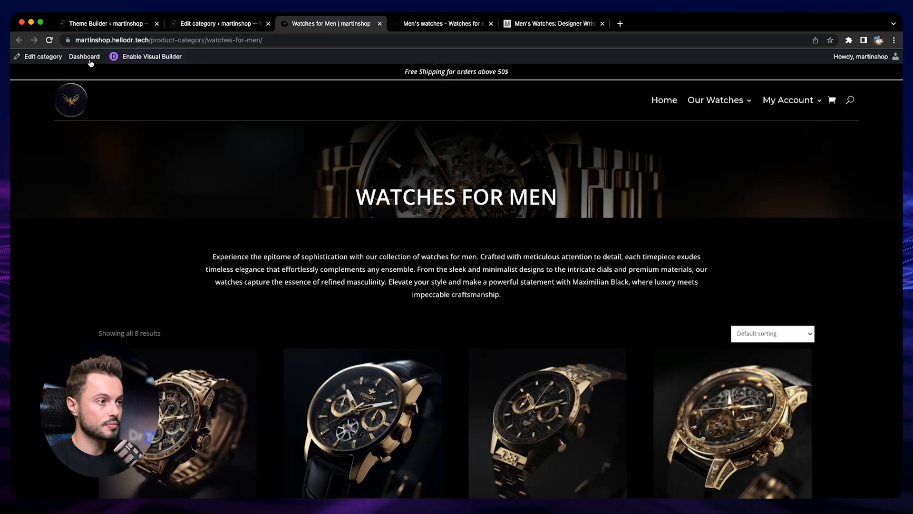
scroll(77, 344, down, 10)
scroll(76, 344, up, 8)
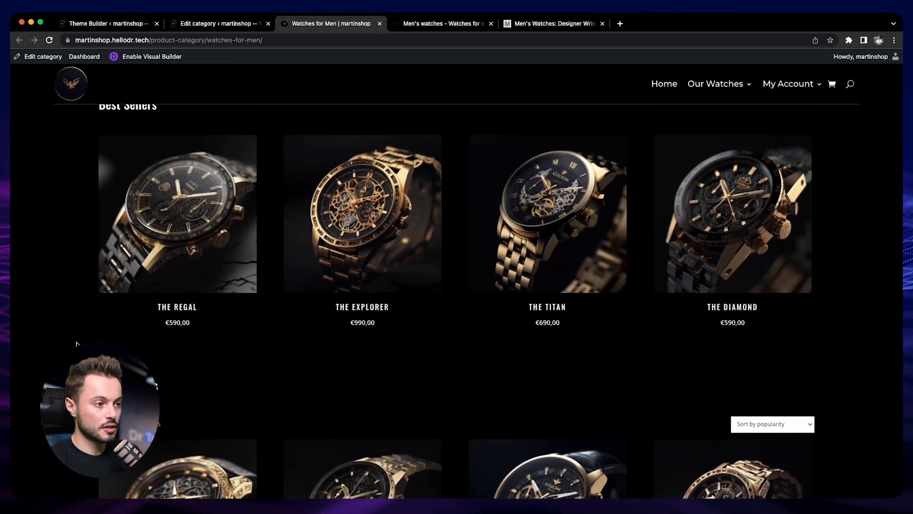
scroll(76, 344, down, 3)
scroll(76, 343, down, 2)
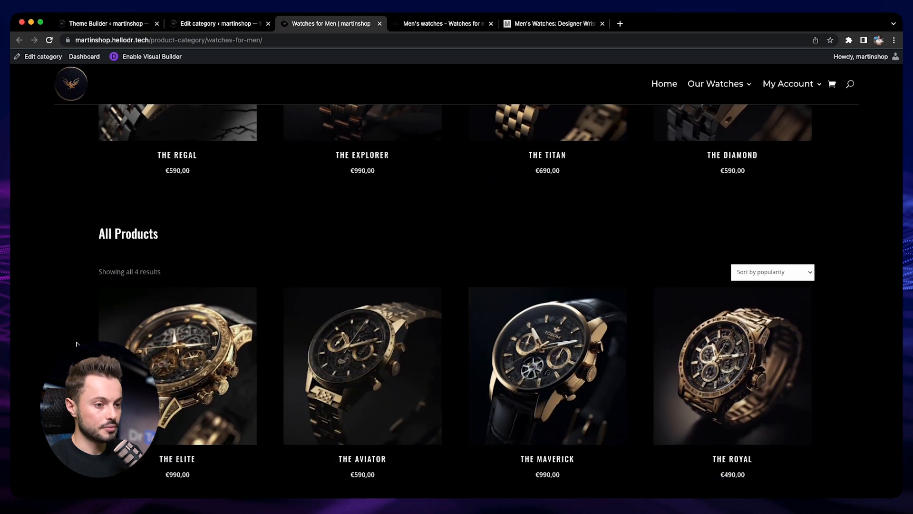
scroll(667, 435, down, 2)
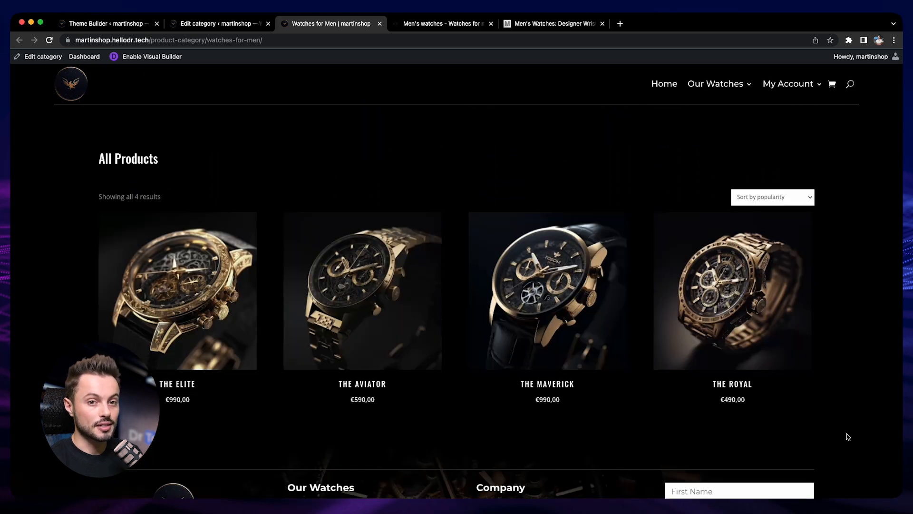
scroll(693, 228, up, 4)
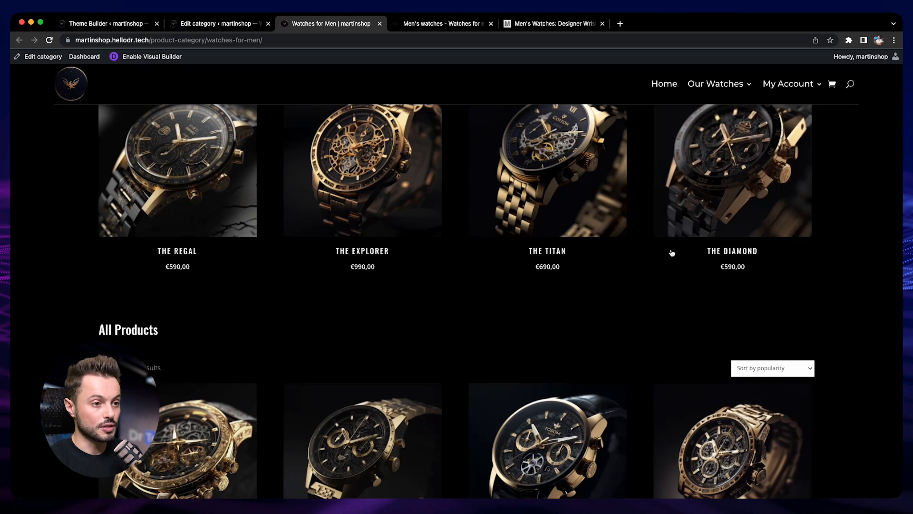
Return to the Theme Builder layout and set the All Products module's order to Default Sorting.
click(91, 24)
scroll(351, 238, down, 4)
scroll(351, 238, down, 3)
double_click(387, 313)
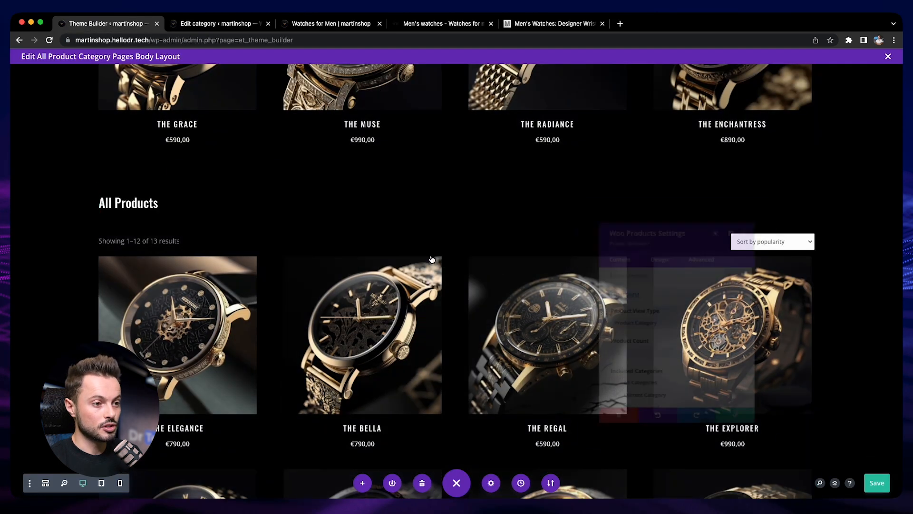
scroll(592, 290, down, 1)
scroll(618, 297, down, 3)
click(652, 347)
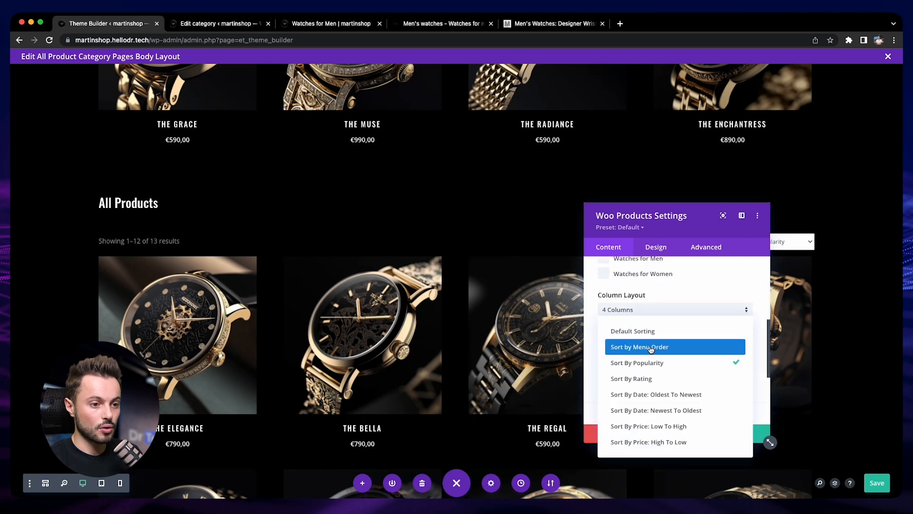
click(653, 332)
Clear the product offset number of the All Products module and apply its settings.
scroll(596, 333, down, 1)
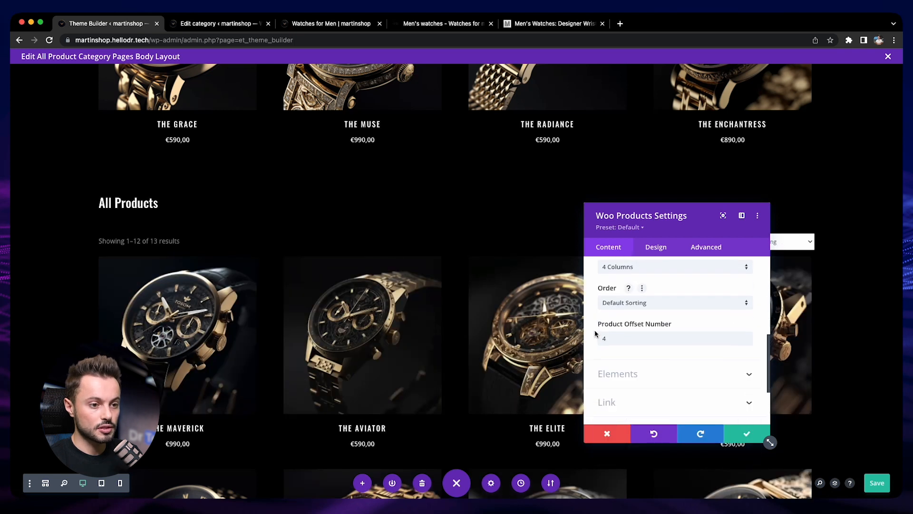
drag(612, 337, 593, 339)
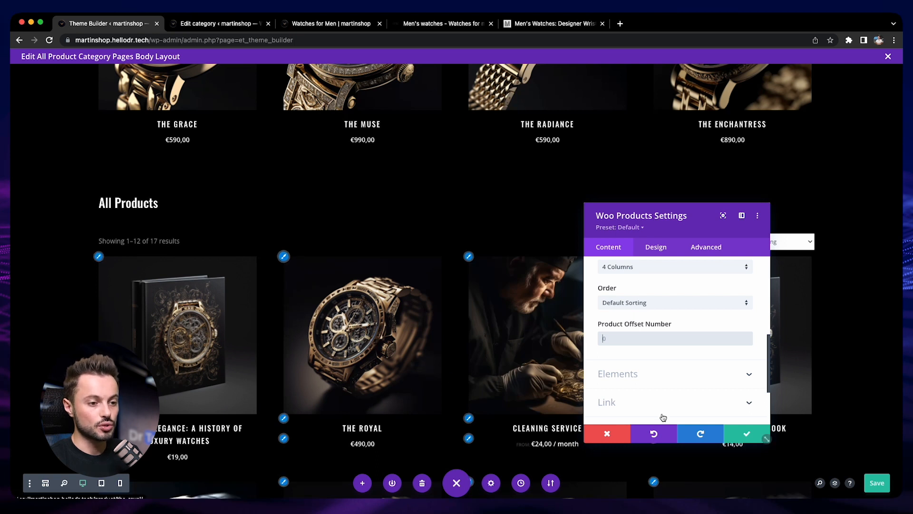
click(747, 434)
scroll(597, 235, up, 5)
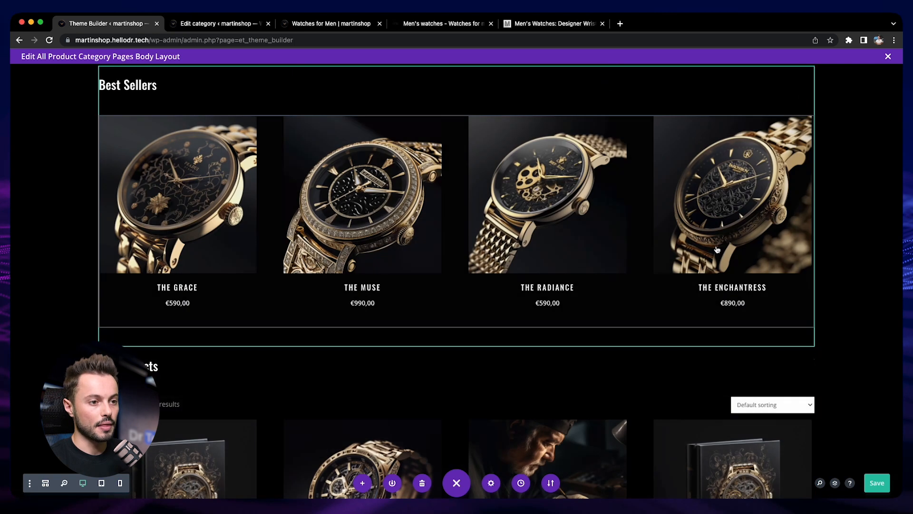
Preview the category layout in tablet view and check the banner, description, Best Sellers and All Products grids.
scroll(694, 383, down, 2)
scroll(437, 401, up, 1)
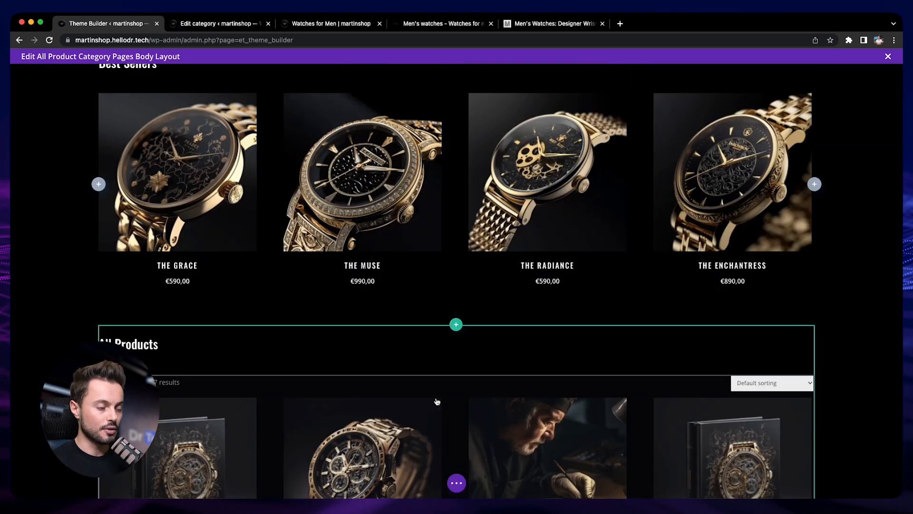
scroll(438, 401, up, 5)
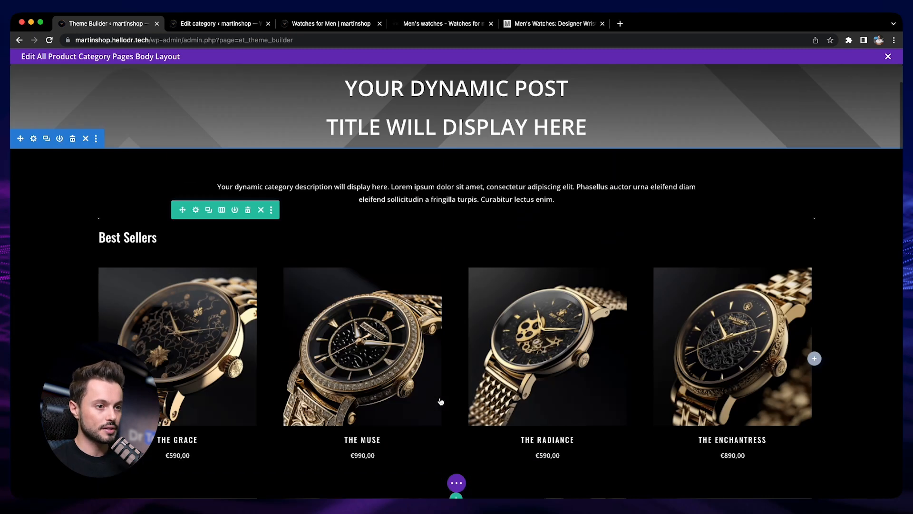
click(457, 483)
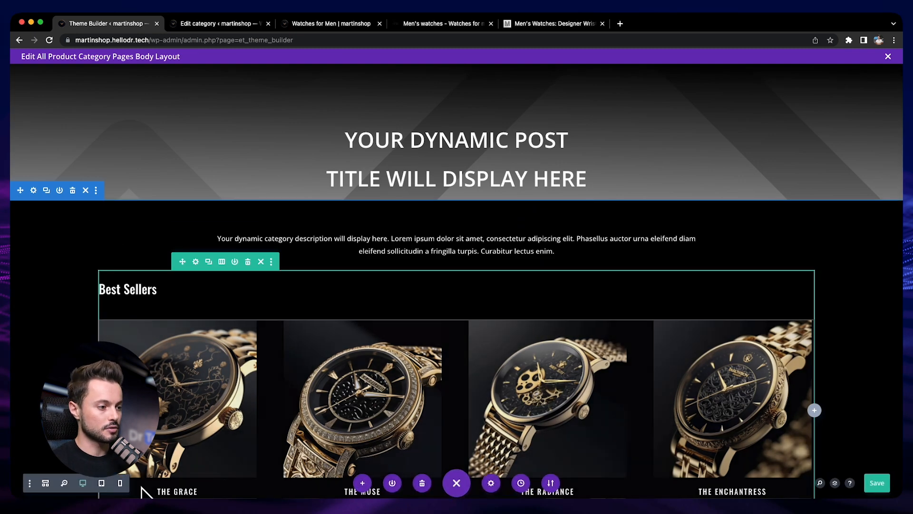
click(101, 484)
scroll(449, 322, down, 10)
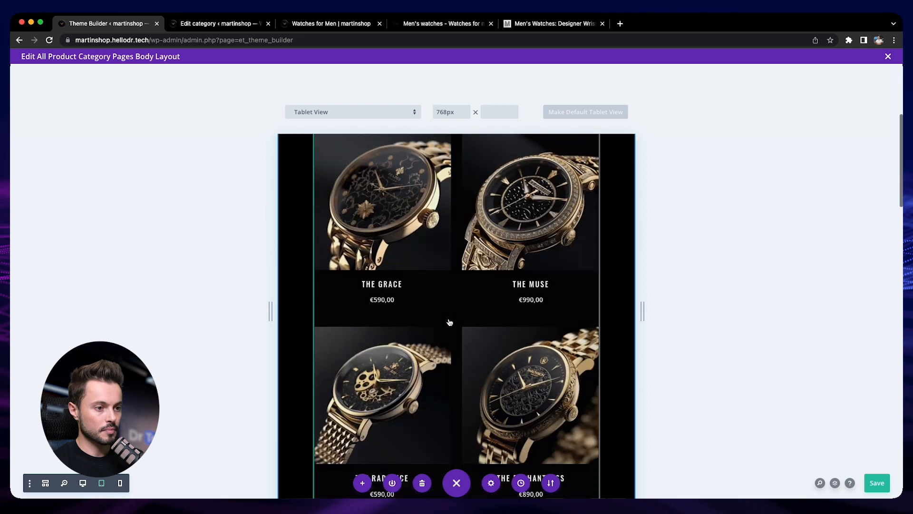
scroll(449, 323, down, 10)
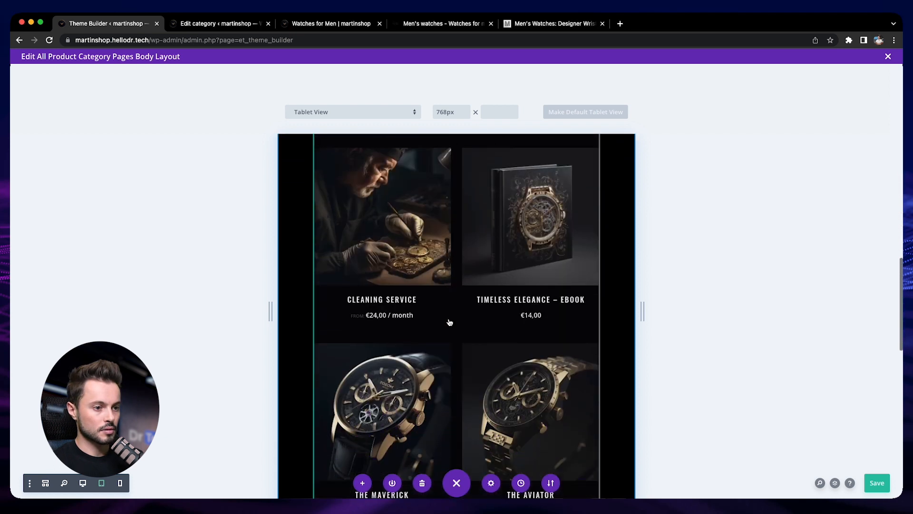
scroll(450, 322, down, 10)
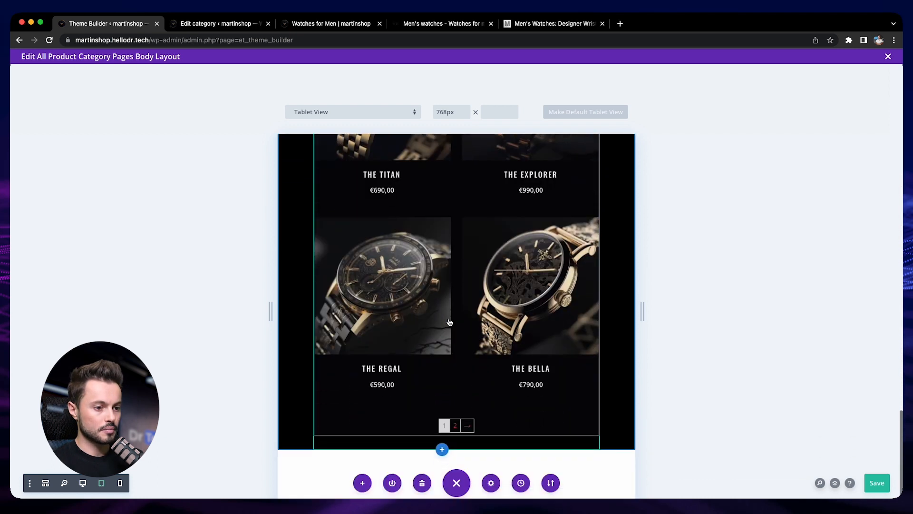
scroll(450, 320, up, 15)
scroll(450, 320, up, 20)
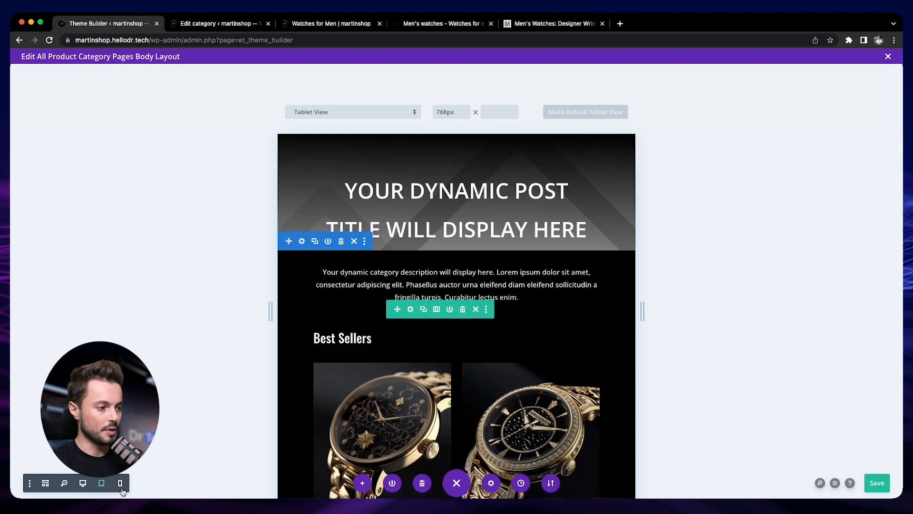
Switch the layout preview to phone view and check how the banner title and product grids fit.
click(121, 484)
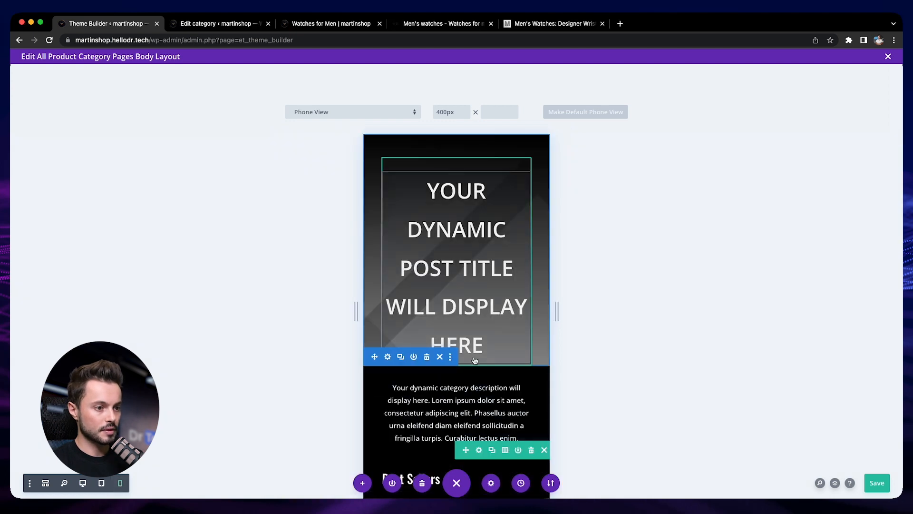
scroll(474, 360, down, 4)
scroll(475, 360, down, 15)
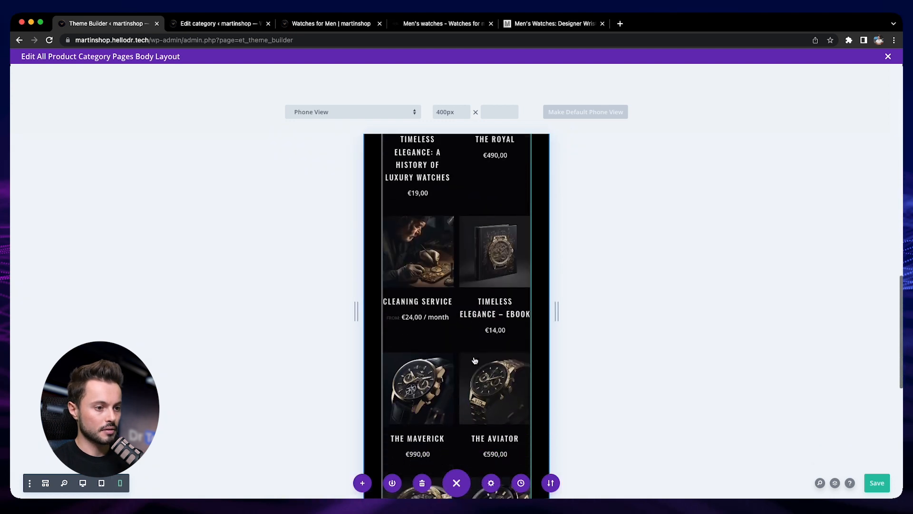
scroll(475, 360, up, 18)
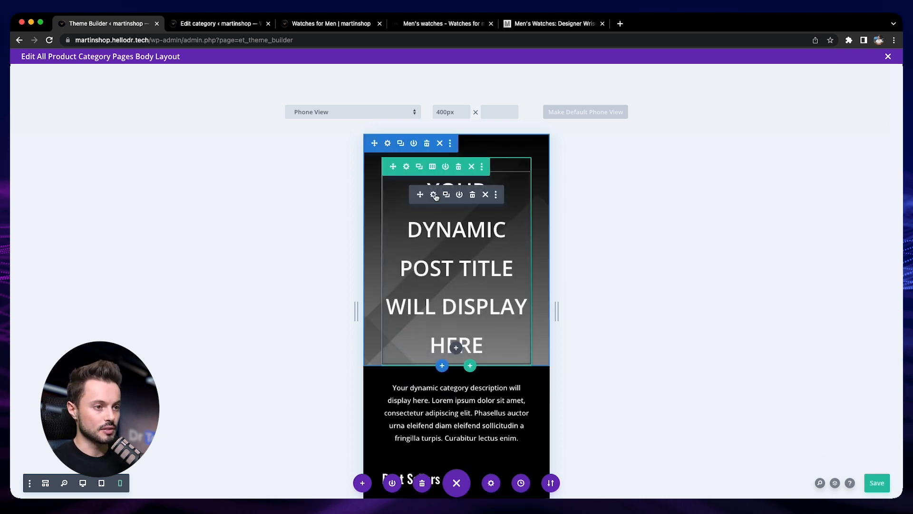
Set the banner title's phone-specific text size to 31px, apply the text settings and save the layout.
click(436, 197)
click(664, 227)
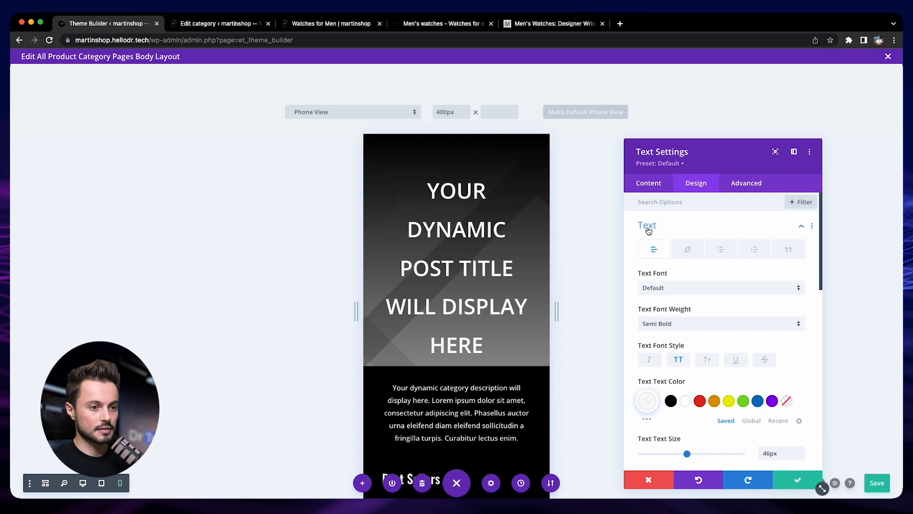
scroll(672, 284, down, 5)
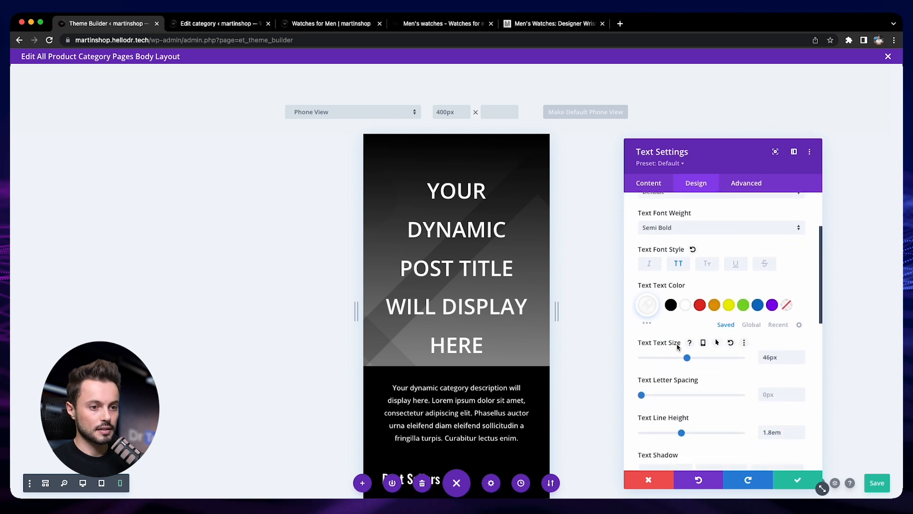
click(703, 344)
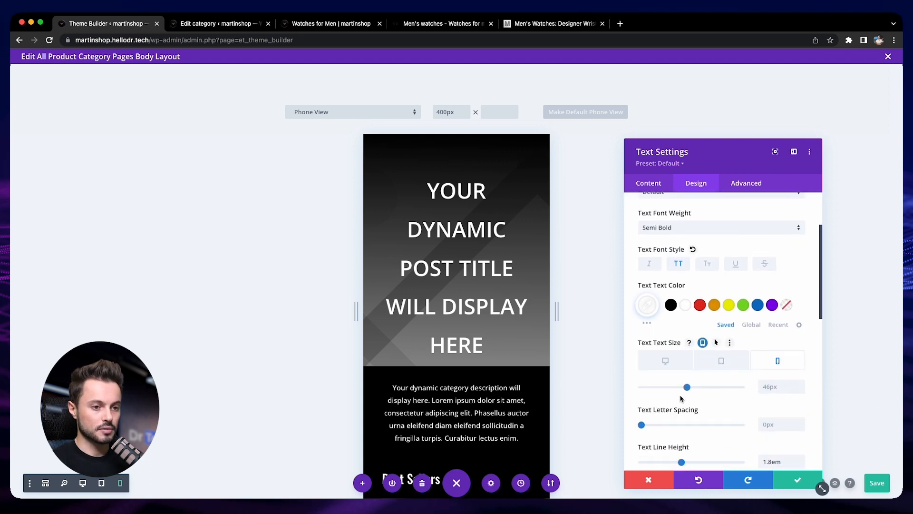
drag(688, 389, 671, 389)
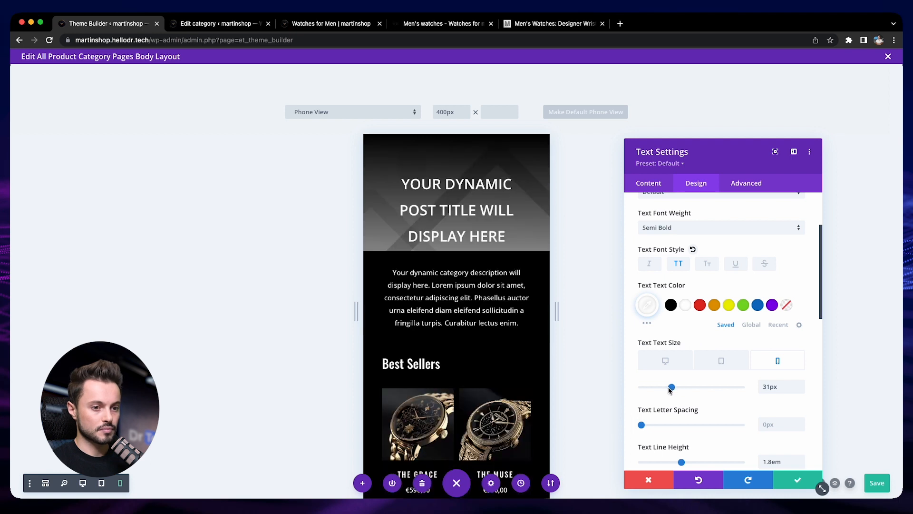
drag(668, 391, 667, 391)
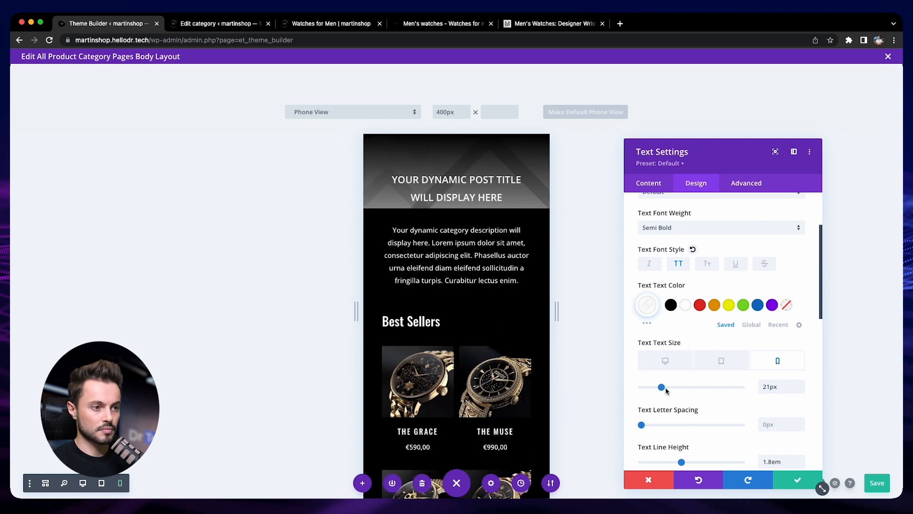
shift+click(799, 385)
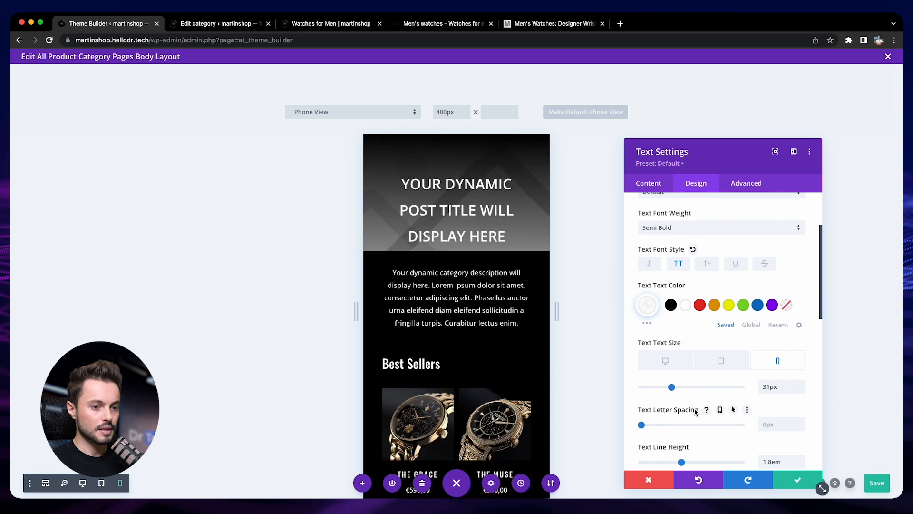
click(790, 480)
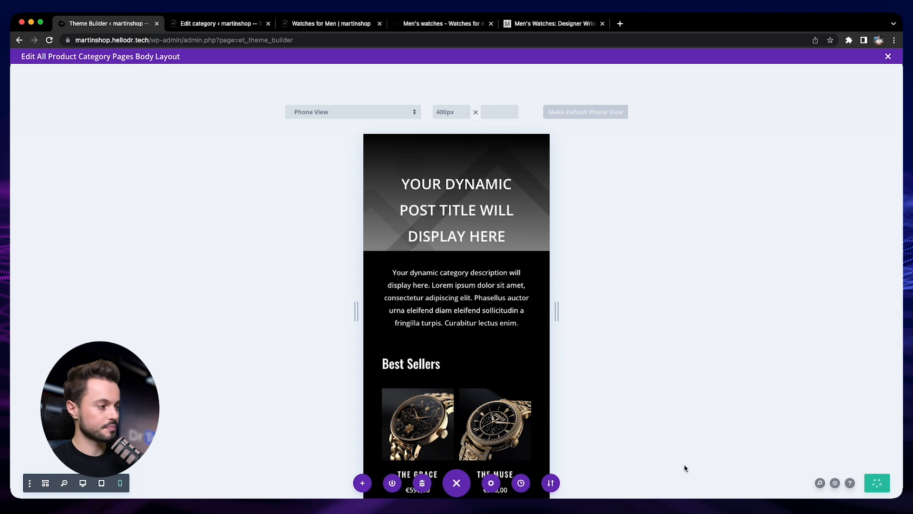
Reload the live Watches for Men category page and review its banner, description, Best Sellers and All Products sections.
click(327, 27)
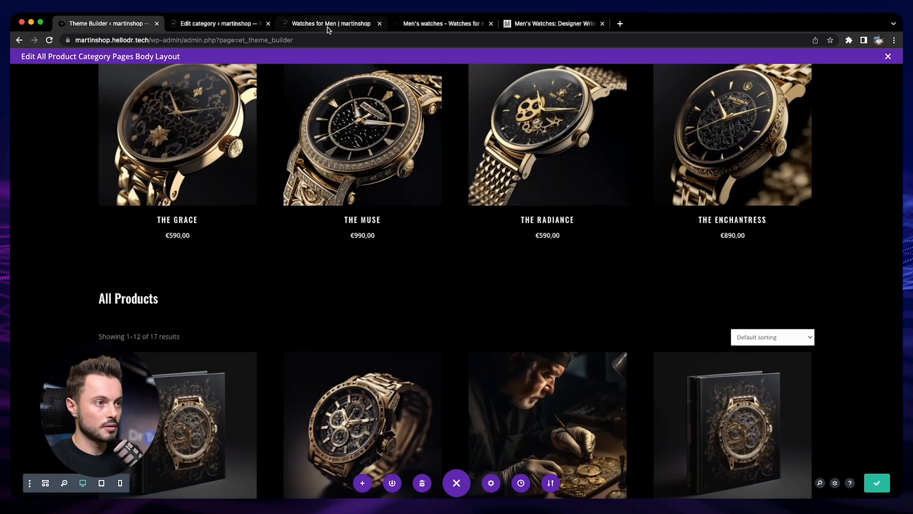
click(49, 41)
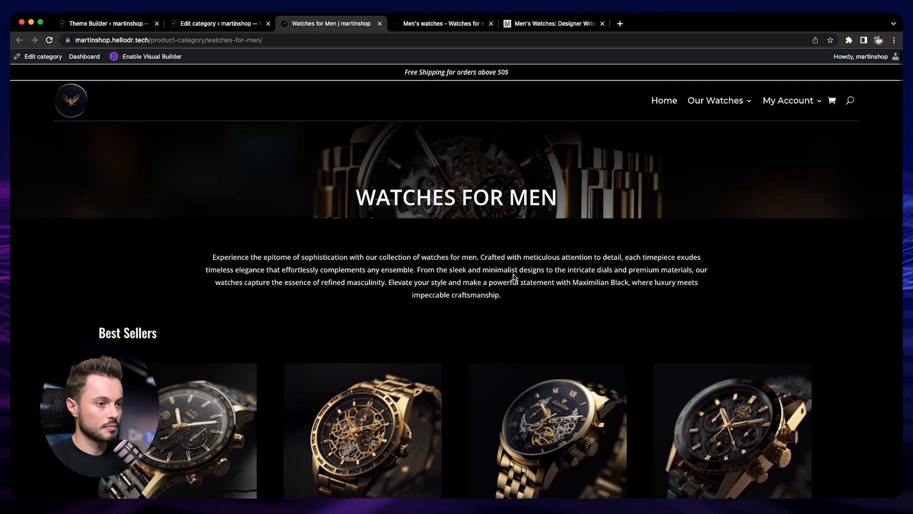
drag(336, 270, 461, 282)
click(461, 281)
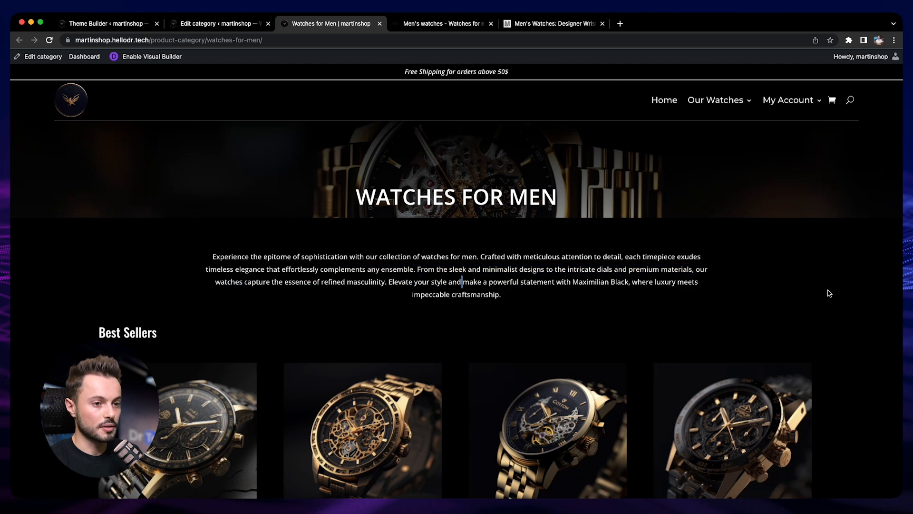
scroll(828, 292, down, 1)
scroll(826, 341, down, 5)
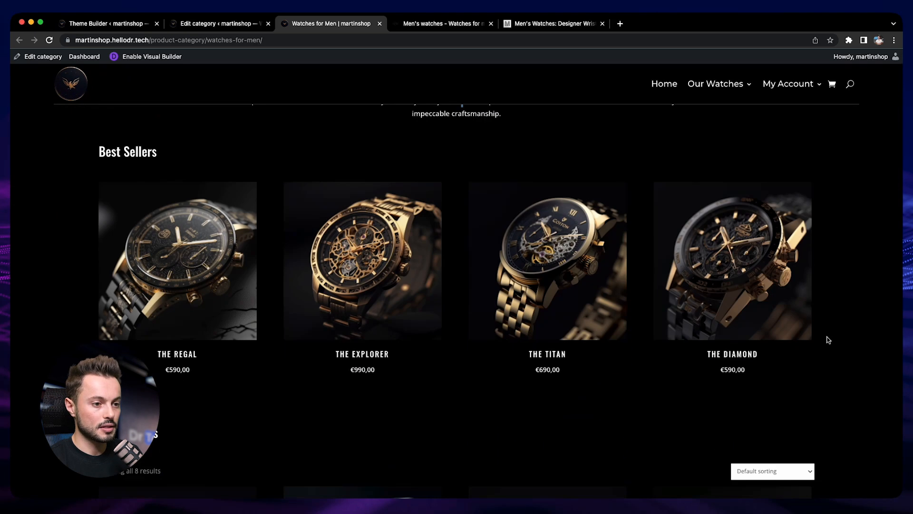
scroll(834, 319, down, 7)
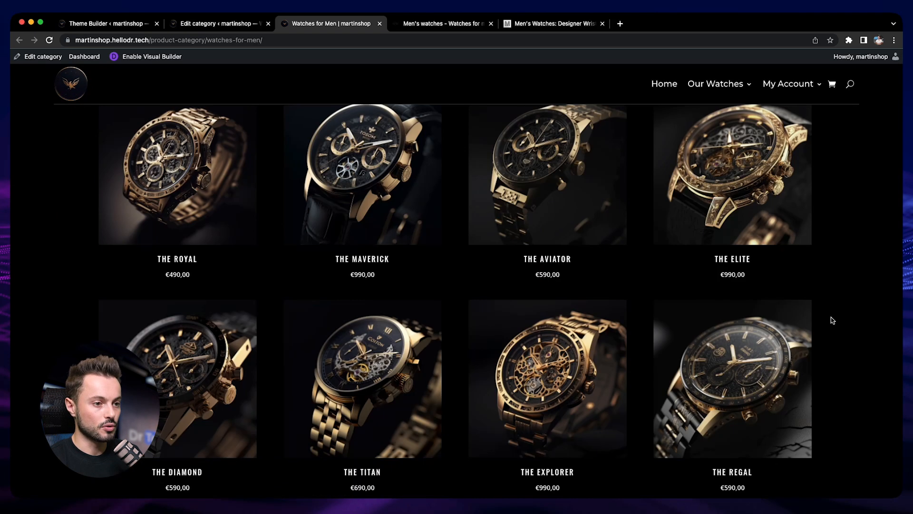